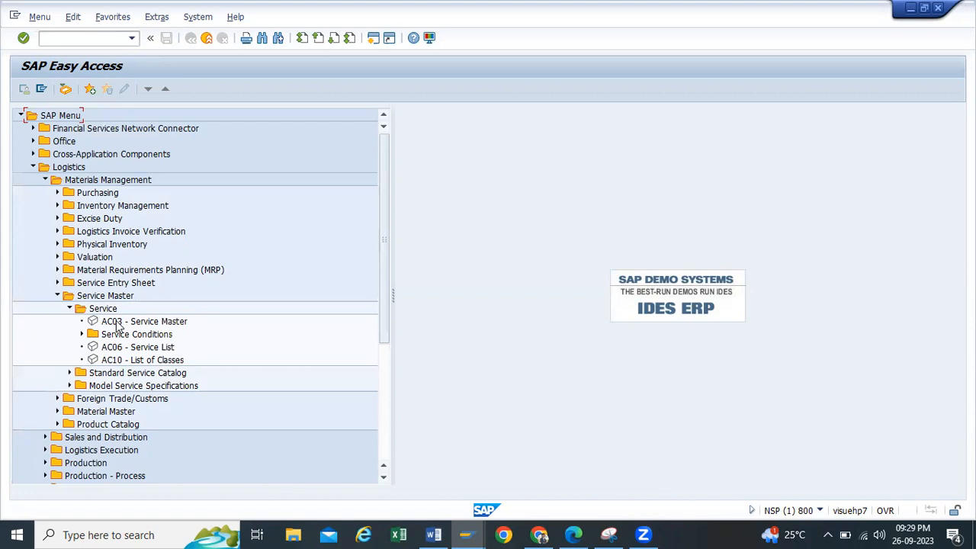
Step: Launch AC03 - Service Master from the Easy Access tree and begin a new service record
{"action": "left_click", "coordinate": [117, 322]}
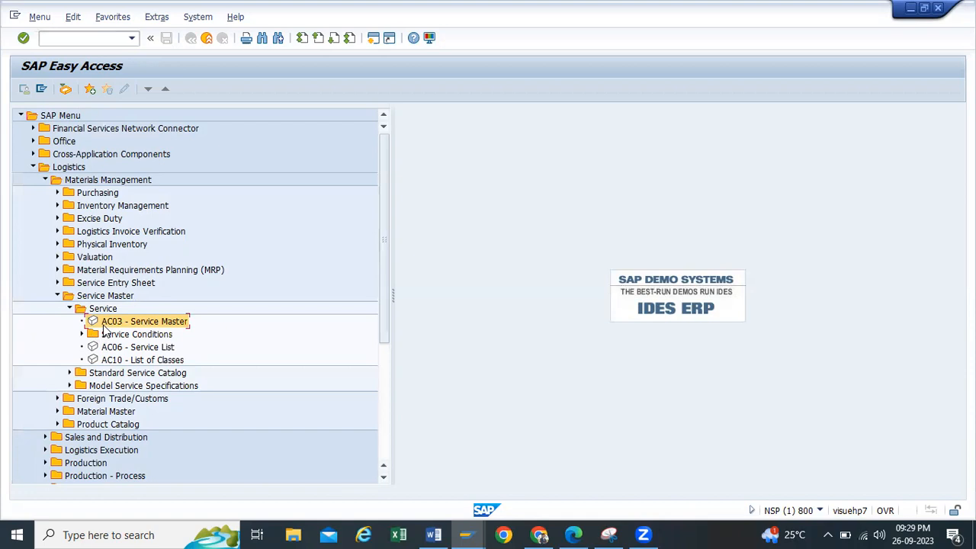
{"action": "double_click", "coordinate": [112, 324]}
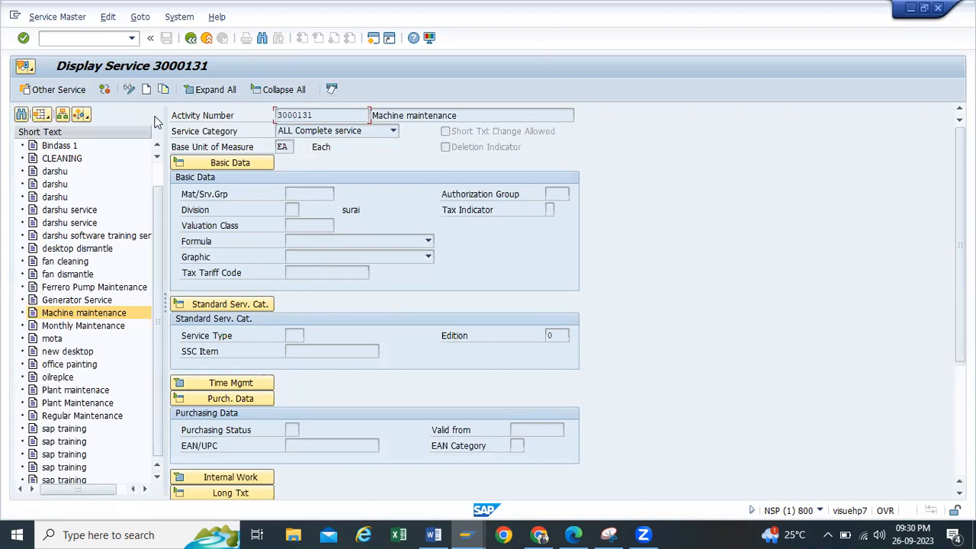
{"action": "left_click", "coordinate": [148, 90]}
Step: Enter 'Machine Repairing' as the new service's short text
{"action": "left_click", "coordinate": [387, 114]}
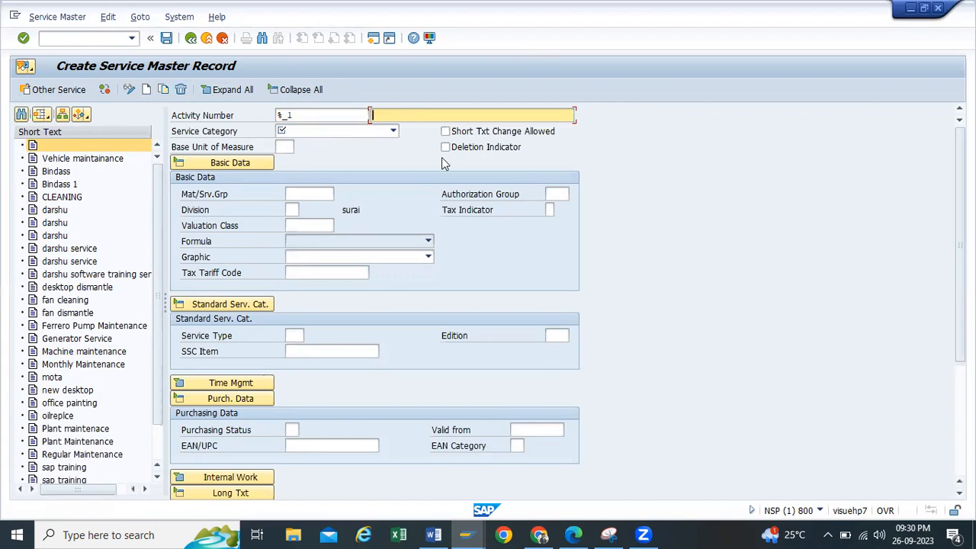
{"action": "type", "text": "Machine"}
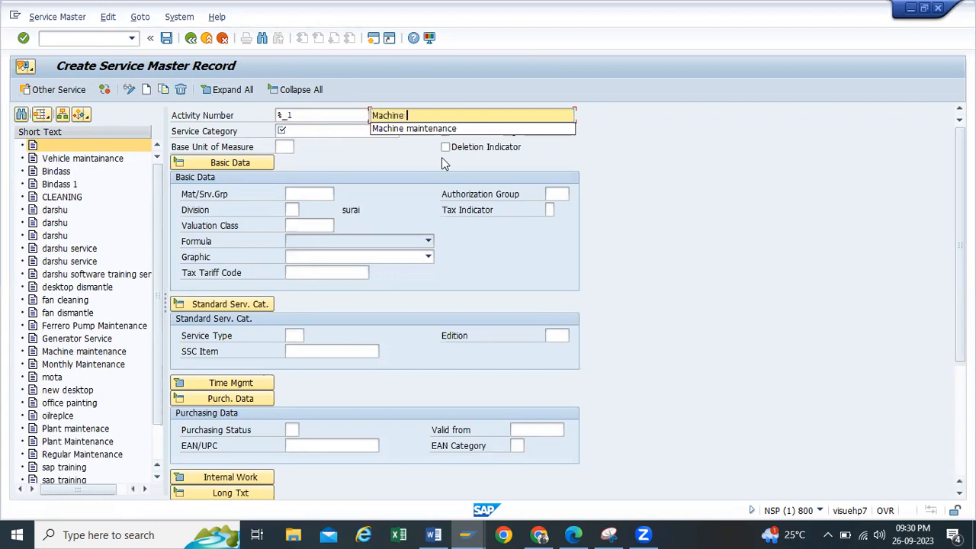
{"action": "left_click", "coordinate": [435, 129]}
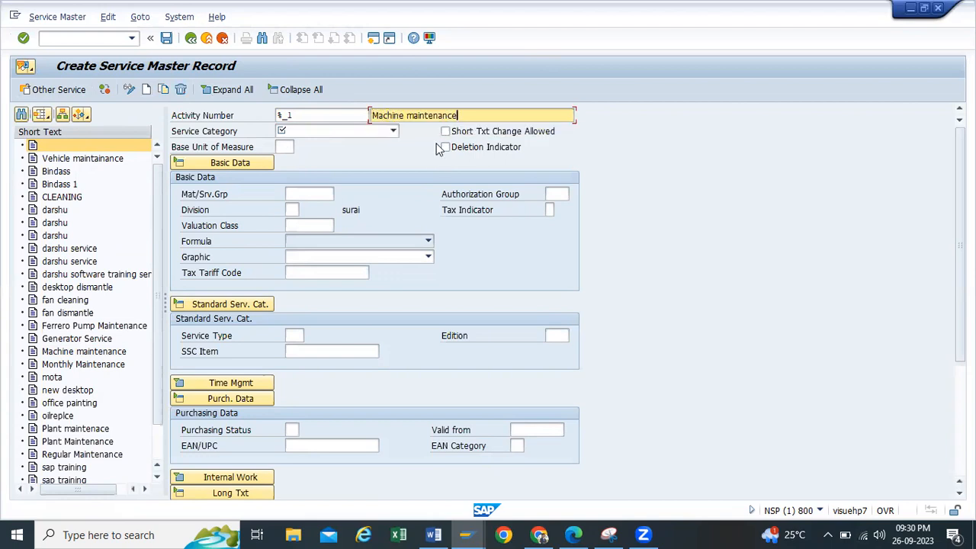
{"action": "key", "text": "BackSpace"}
{"action": "key", "text": "BackSpace"}
{"action": "key", "text": "BackSpace"}
{"action": "key", "text": "BackSpace"}
{"action": "key", "text": "BackSpace"}
{"action": "key", "text": "BackSpace"}
{"action": "key", "text": "BackSpace"}
{"action": "key", "text": "BackSpace"}
{"action": "key", "text": "BackSpace"}
{"action": "key", "text": "BackSpace"}
{"action": "key", "text": "BackSpace"}
{"action": "type", "text": "Repairing"}
Step: Set the service category to SRV1 General Services
{"action": "left_click", "coordinate": [392, 131]}
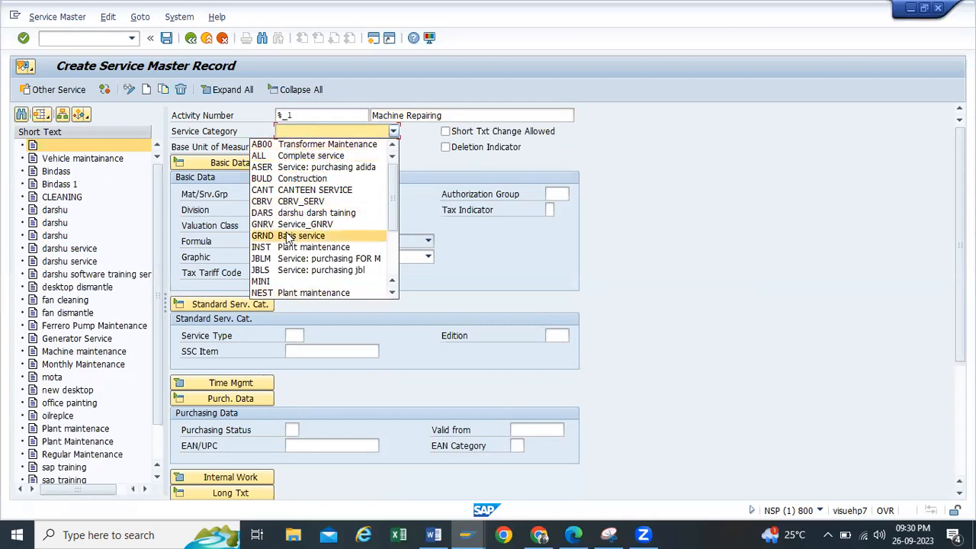
{"action": "scroll", "coordinate": [285, 227], "scroll_direction": "down", "scroll_amount": 3}
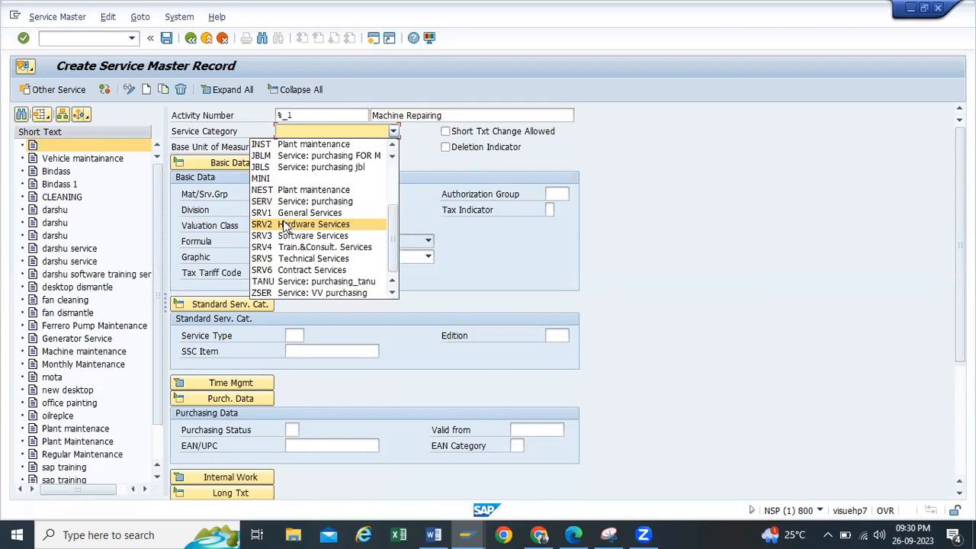
{"action": "left_click", "coordinate": [298, 213]}
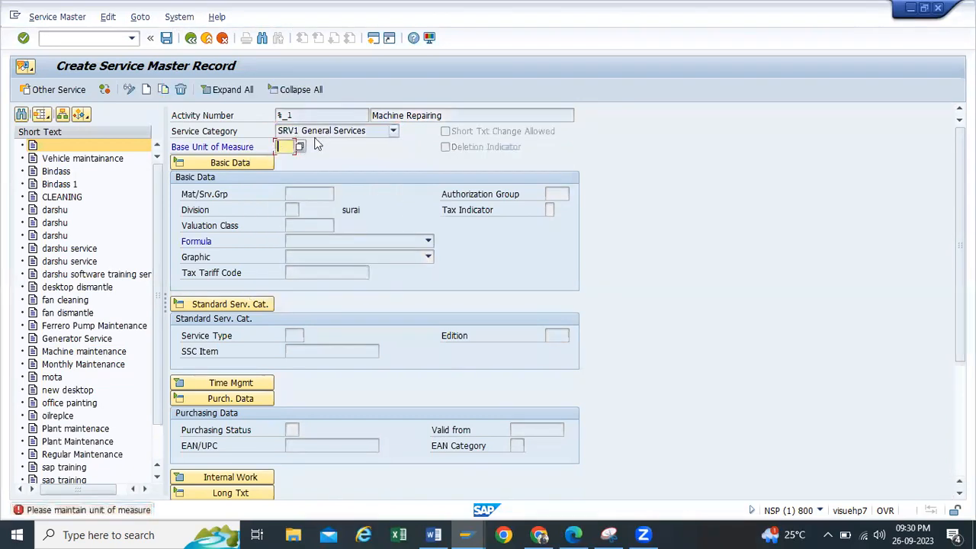
{"action": "left_click", "coordinate": [300, 147]}
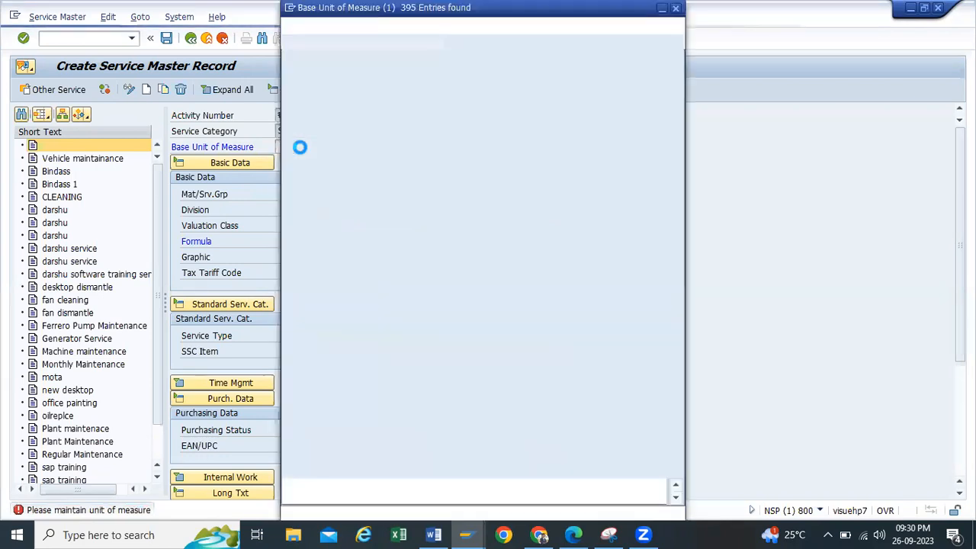
Step: Pick EA (Each) from the unit search help as the base unit of measure
{"action": "scroll", "coordinate": [330, 365], "scroll_direction": "down", "scroll_amount": 15}
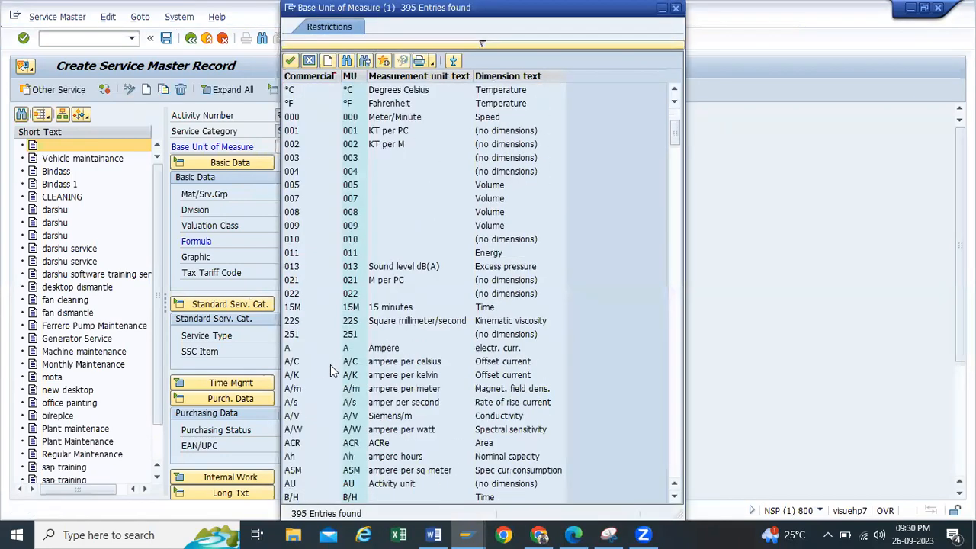
{"action": "scroll", "coordinate": [351, 339], "scroll_direction": "down", "scroll_amount": 4}
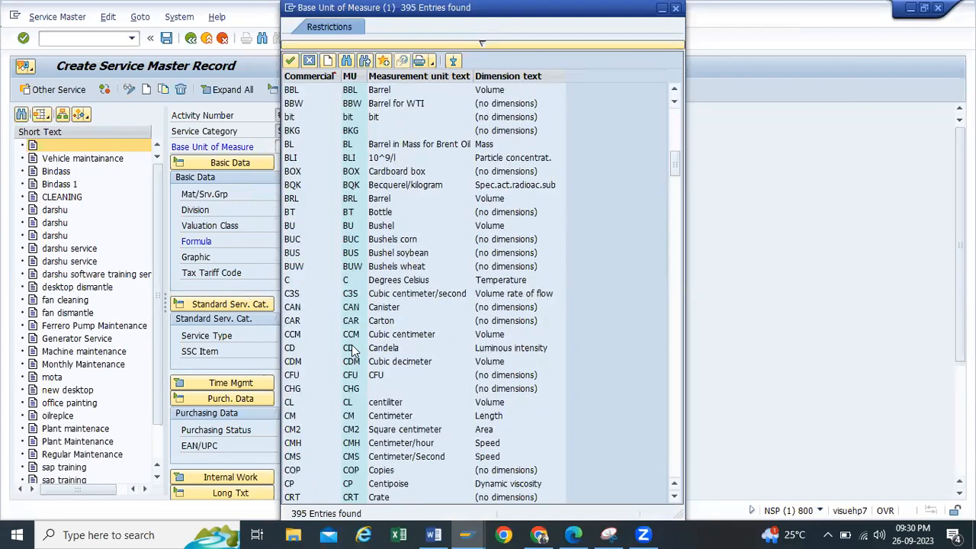
{"action": "scroll", "coordinate": [355, 361], "scroll_direction": "down", "scroll_amount": 4}
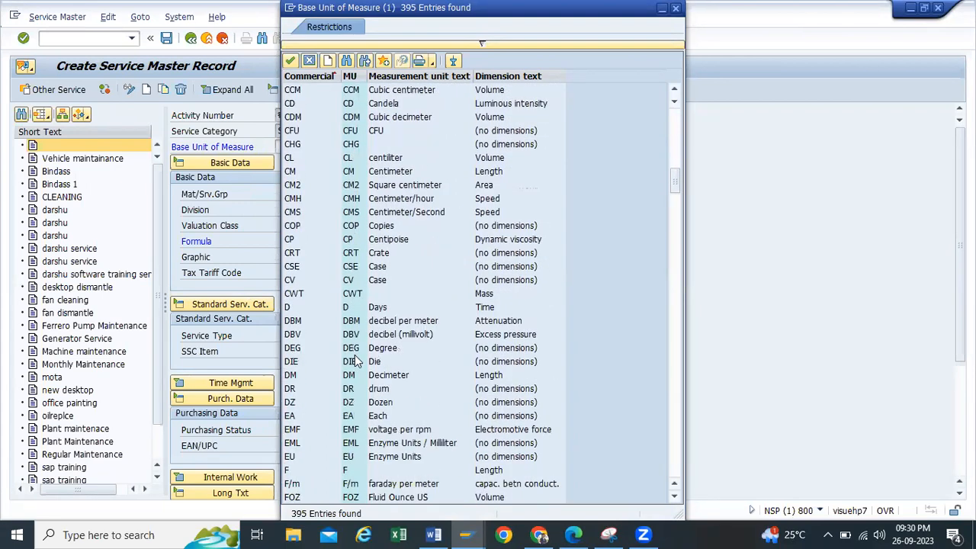
{"action": "scroll", "coordinate": [351, 326], "scroll_direction": "down", "scroll_amount": 3}
{"action": "double_click", "coordinate": [351, 294]}
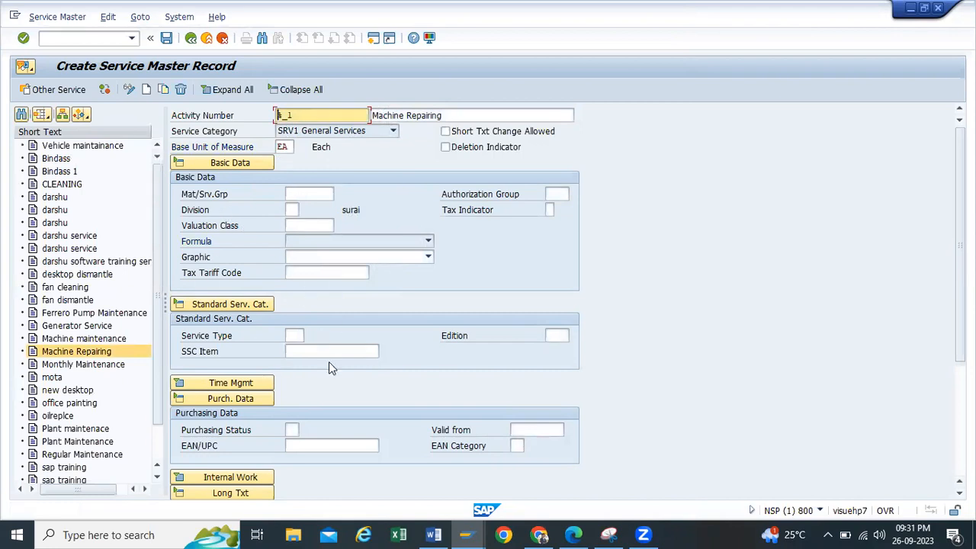
Step: Try saving the service, clearing the 'Number range does not exist' errors
{"action": "left_click", "coordinate": [165, 38]}
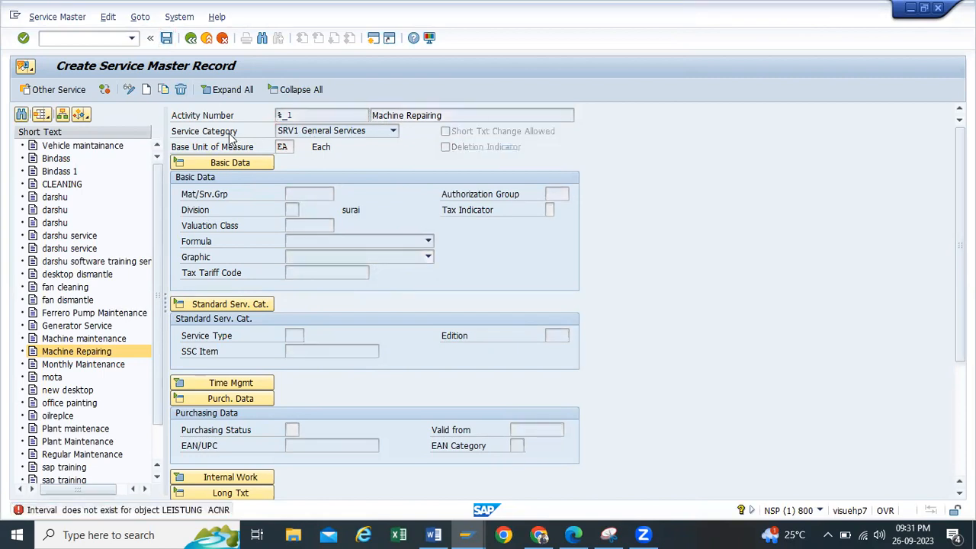
{"action": "key", "text": "Return"}
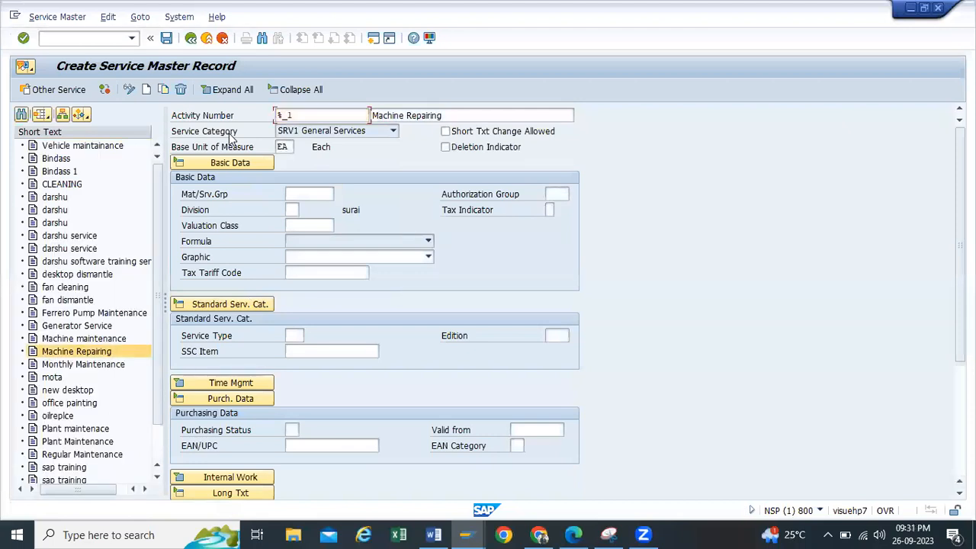
{"action": "left_click", "coordinate": [171, 40]}
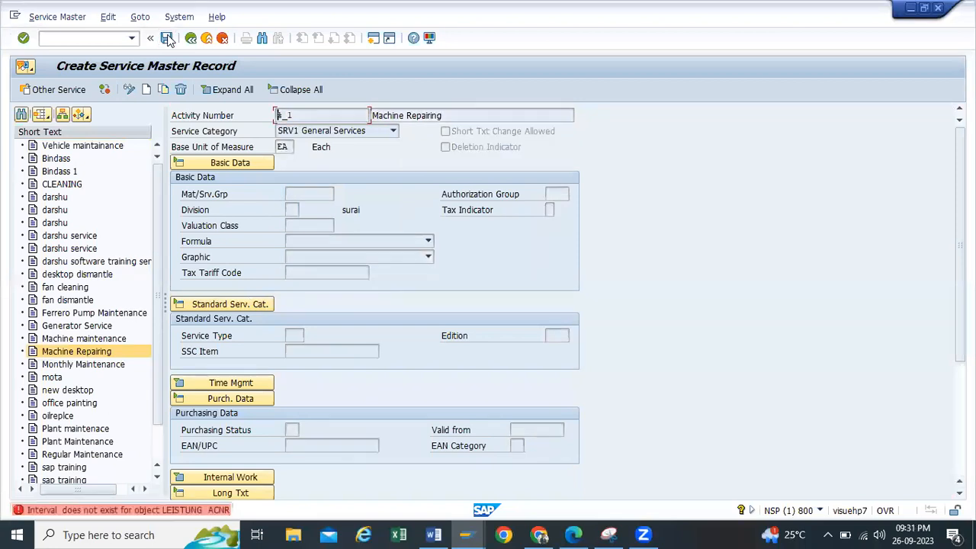
{"action": "left_click", "coordinate": [302, 115]}
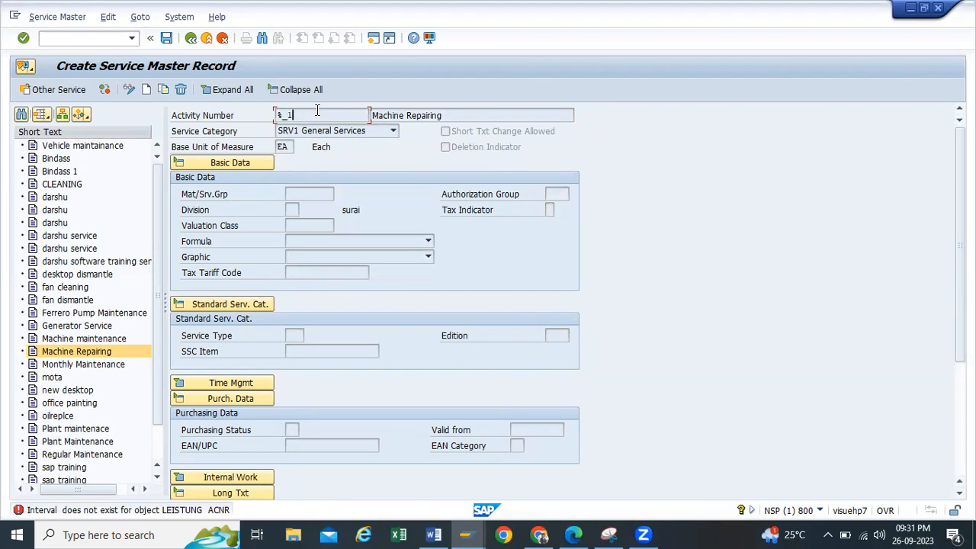
{"action": "key", "text": "Return"}
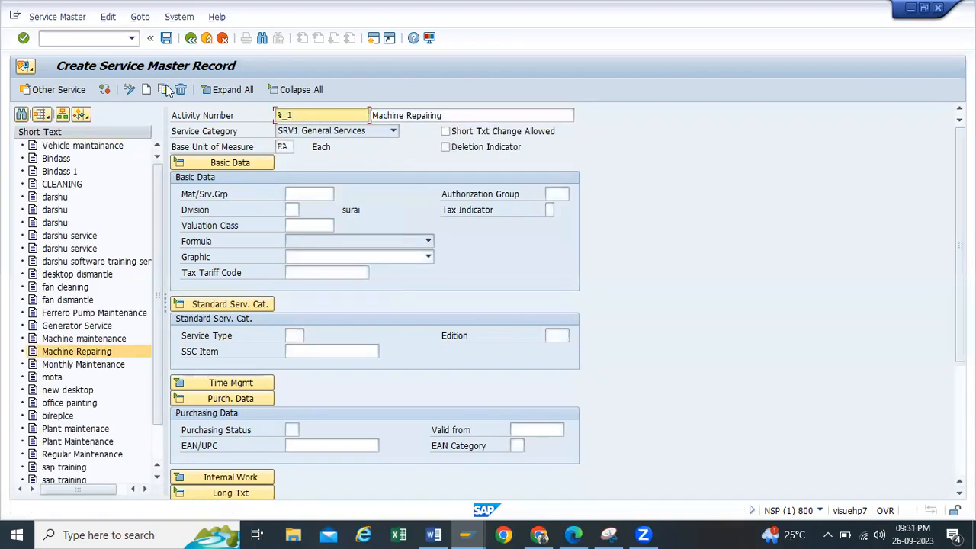
{"action": "left_click", "coordinate": [315, 113]}
{"action": "key", "text": "Return"}
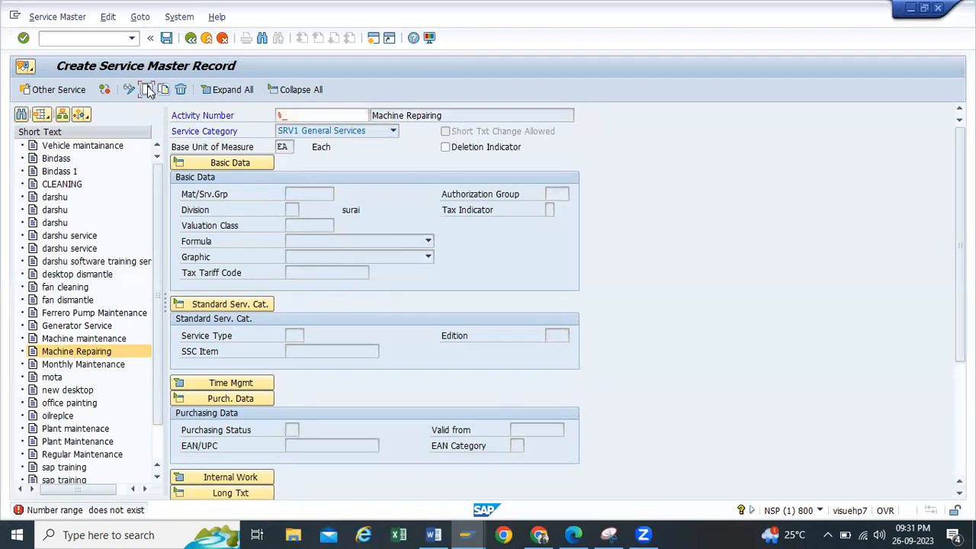
Step: Exit without saving, then reopen AC03 Service Master to create a service again
{"action": "left_click", "coordinate": [206, 37]}
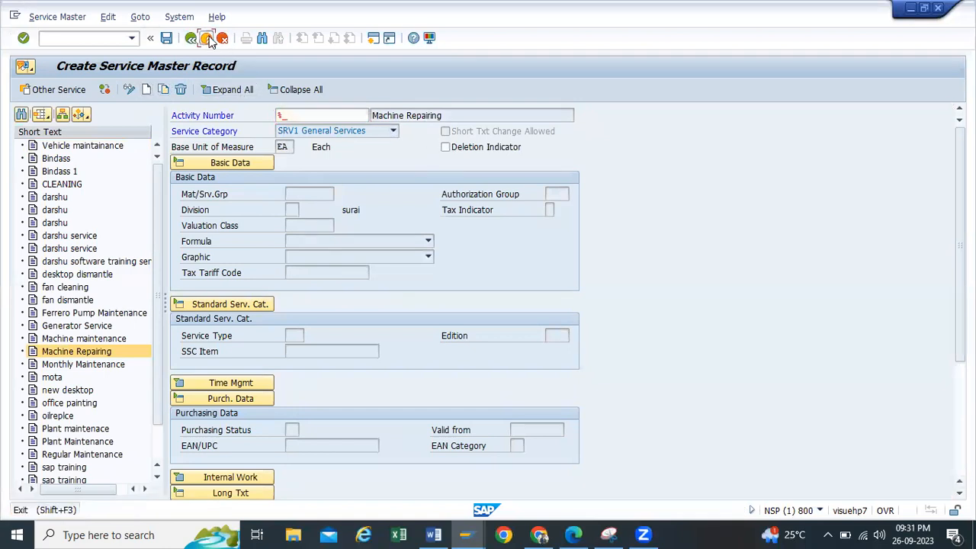
{"action": "left_click", "coordinate": [257, 263]}
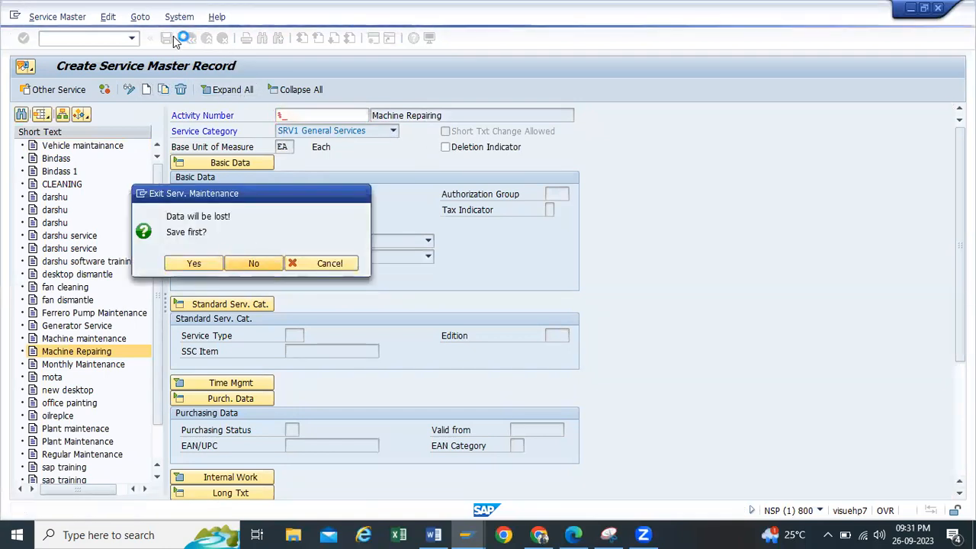
{"action": "double_click", "coordinate": [122, 320]}
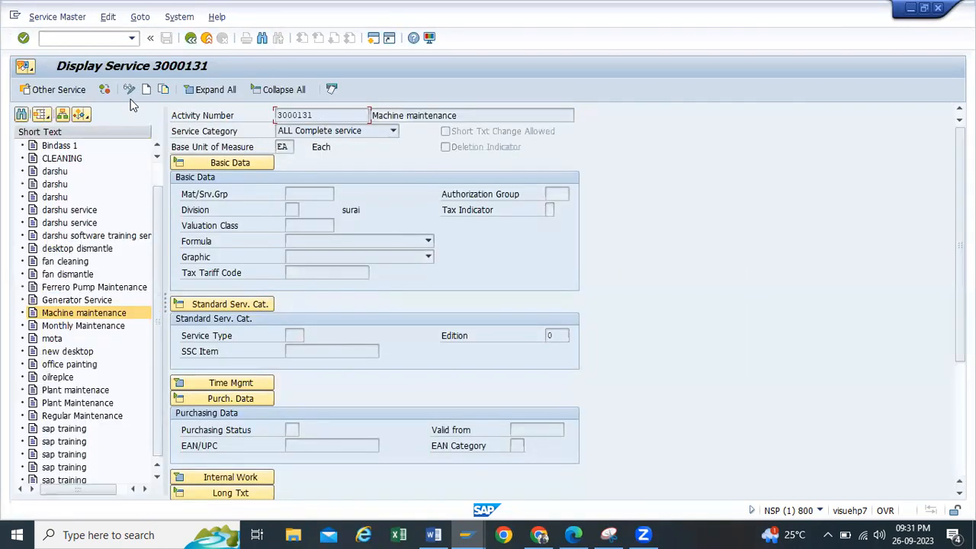
{"action": "left_click", "coordinate": [147, 90]}
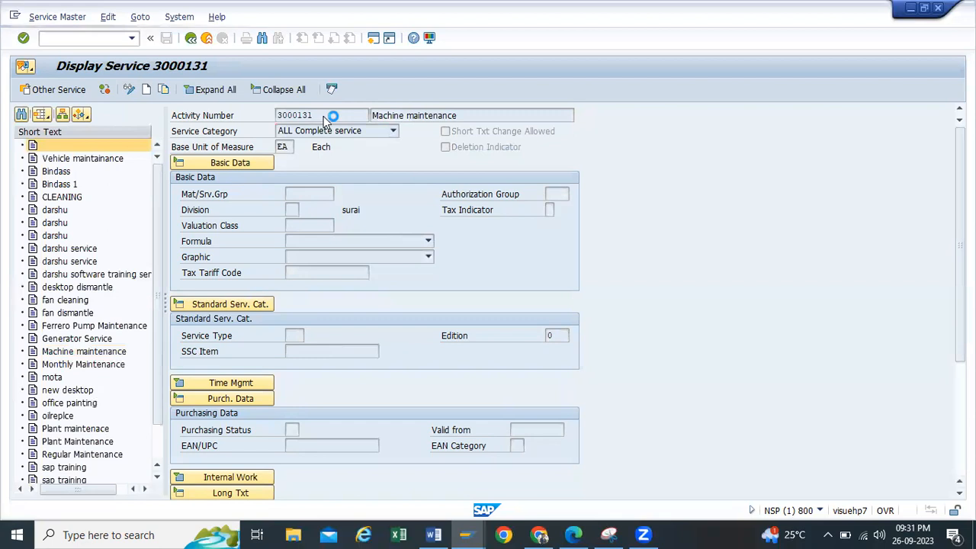
Step: Set category ALL Complete service and base unit EA on the new service
{"action": "left_click", "coordinate": [393, 131]}
{"action": "left_click", "coordinate": [305, 156]}
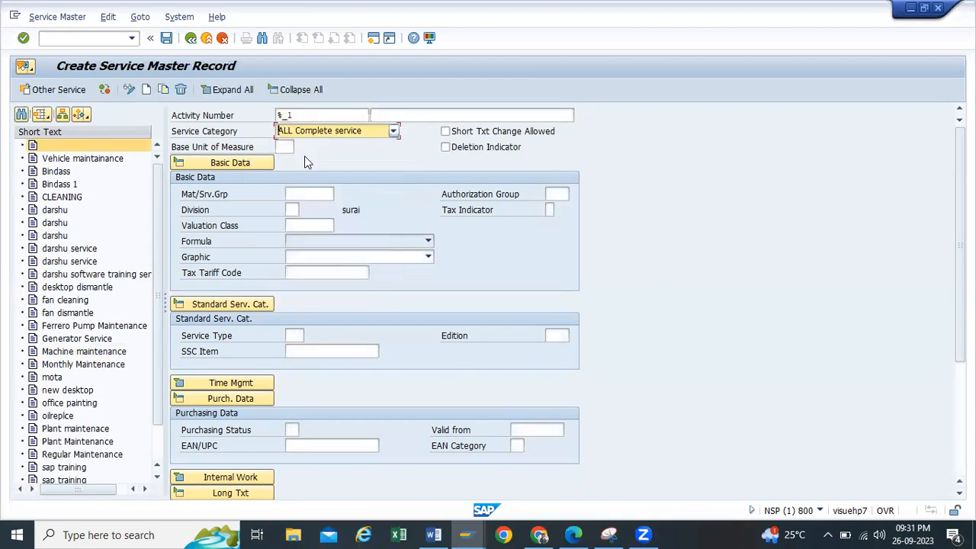
{"action": "left_click", "coordinate": [415, 114]}
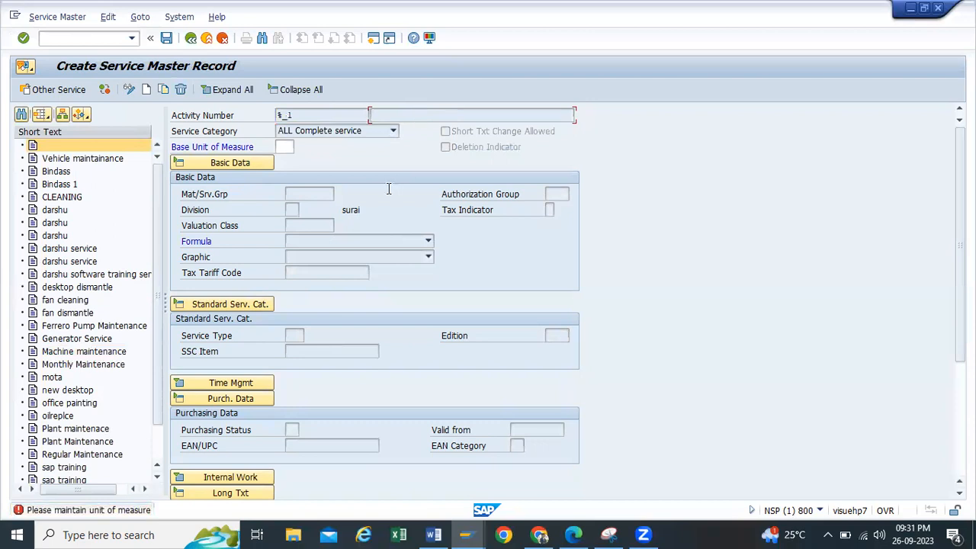
{"action": "left_click", "coordinate": [286, 147]}
{"action": "type", "text": "ea"}
{"action": "left_click", "coordinate": [290, 162]}
{"action": "key", "text": "Return"}
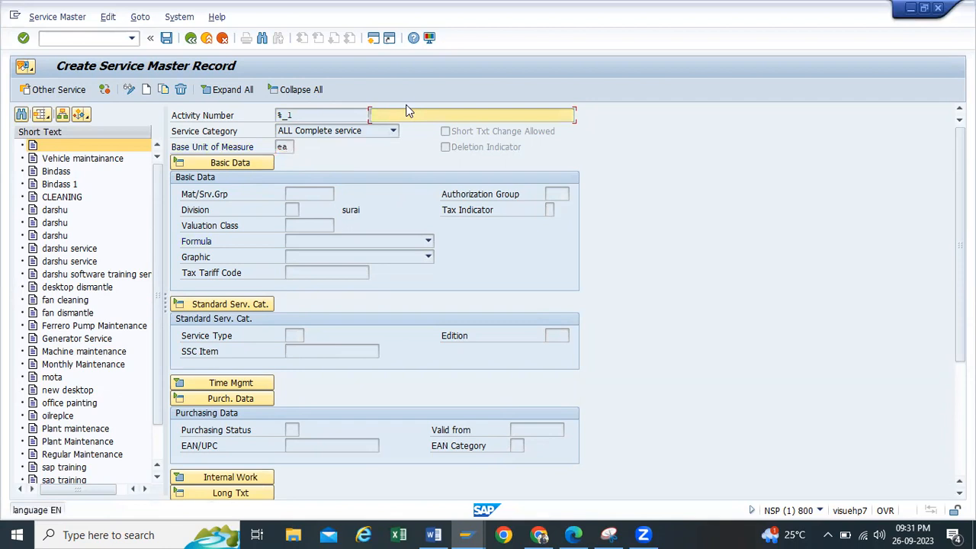
Step: Fill in short text Machine Repairing and save it as service 3000132
{"action": "left_click", "coordinate": [399, 116]}
{"action": "left_click", "coordinate": [400, 130]}
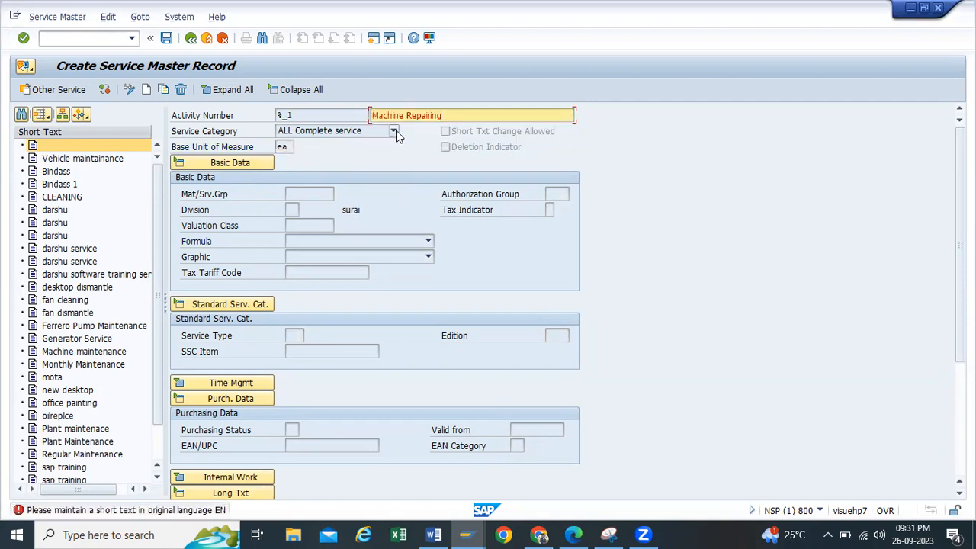
{"action": "key", "text": "Return"}
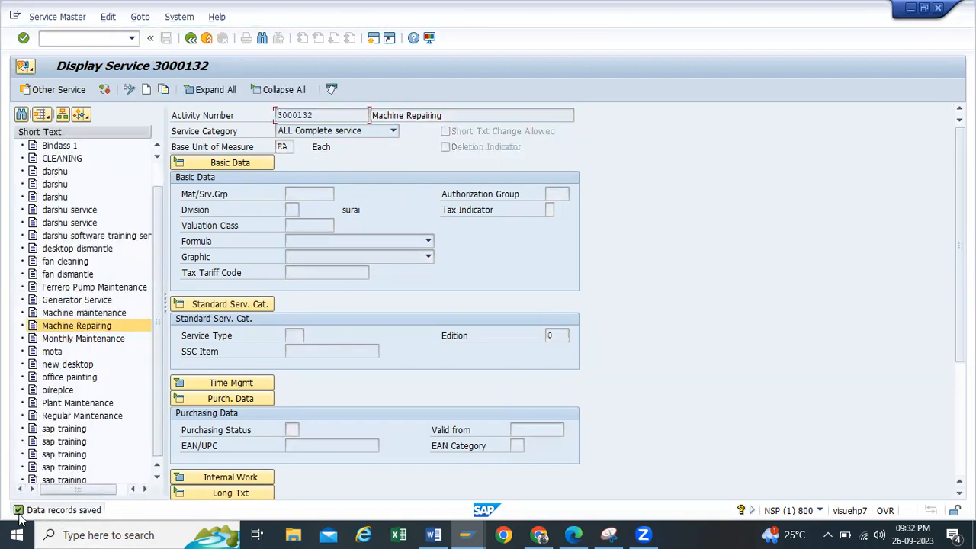
{"action": "left_click_drag", "start_coordinate": [319, 113], "coordinate": [259, 115]}
Step: Snip the Display Service 3000132 screen with Snipping Tool
{"action": "left_click", "coordinate": [609, 535]}
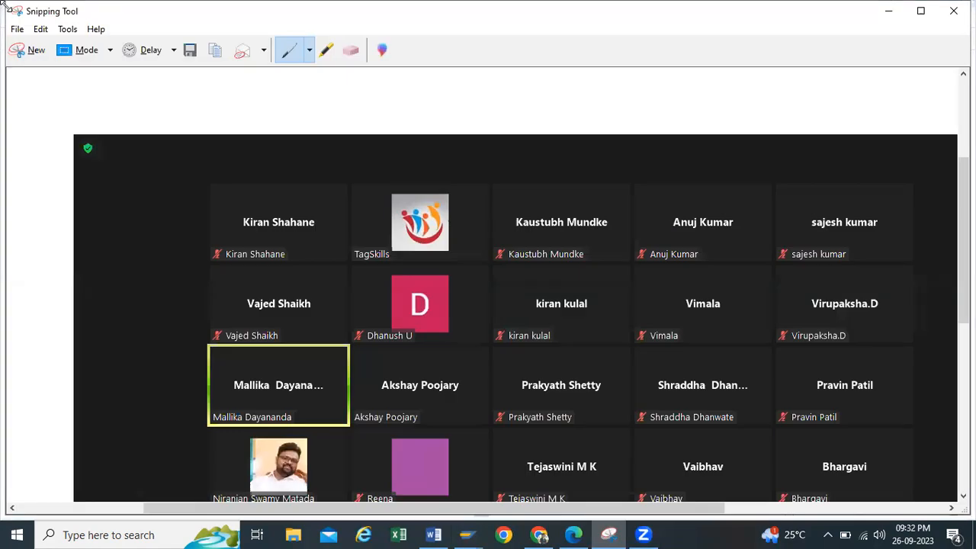
{"action": "left_click", "coordinate": [31, 50]}
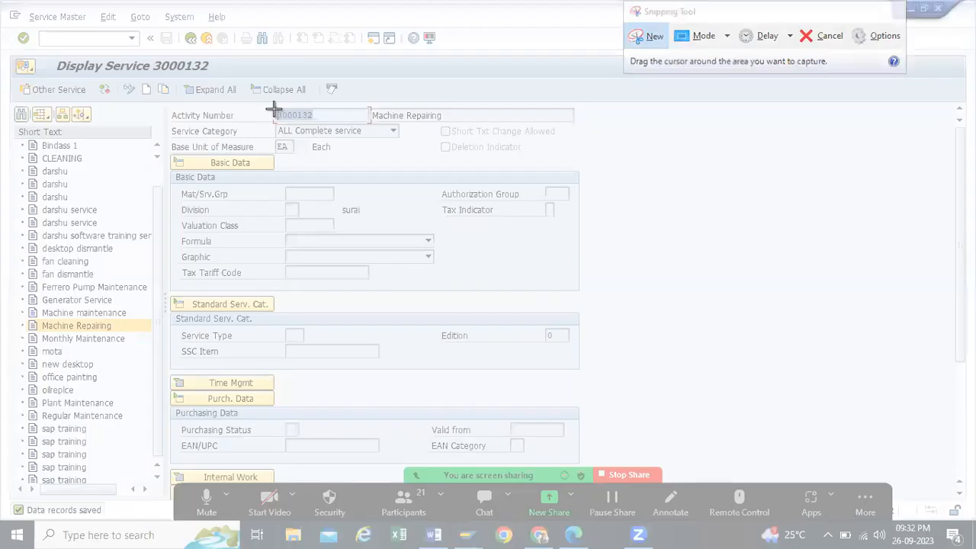
{"action": "left_click_drag", "start_coordinate": [5, 52], "coordinate": [627, 440]}
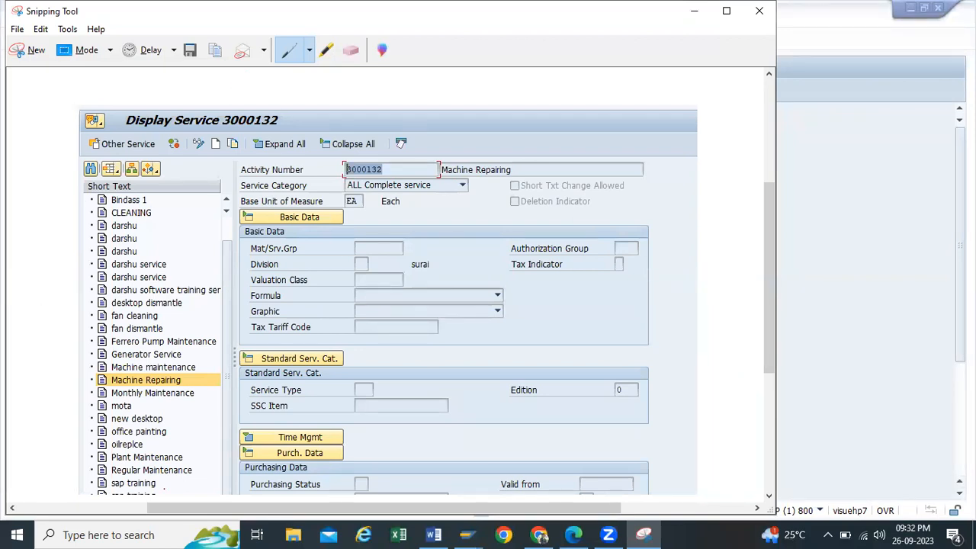
Step: Minimize Snipping Tool and place the cursor after the Service Procurement Process title in Word
{"action": "key", "text": "alt+Tab"}
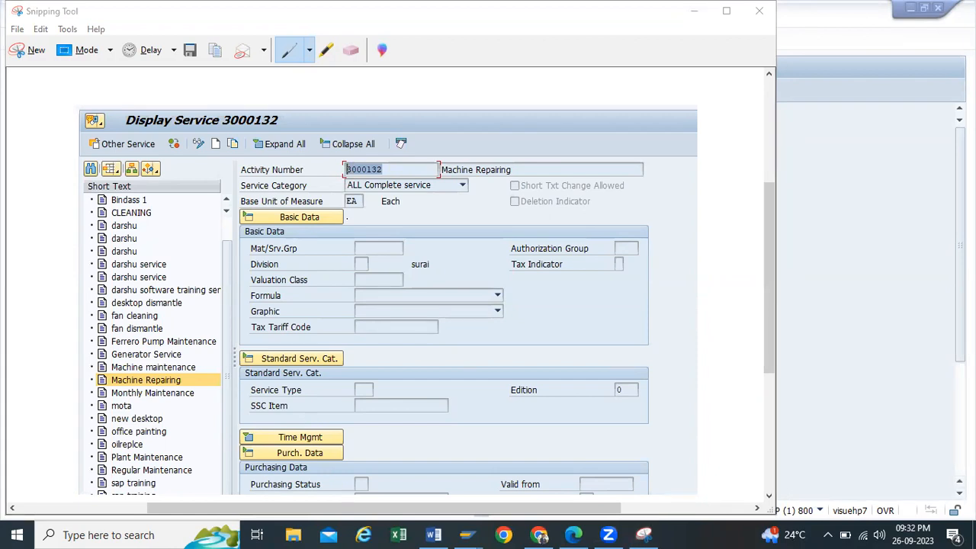
{"action": "left_click", "coordinate": [207, 45]}
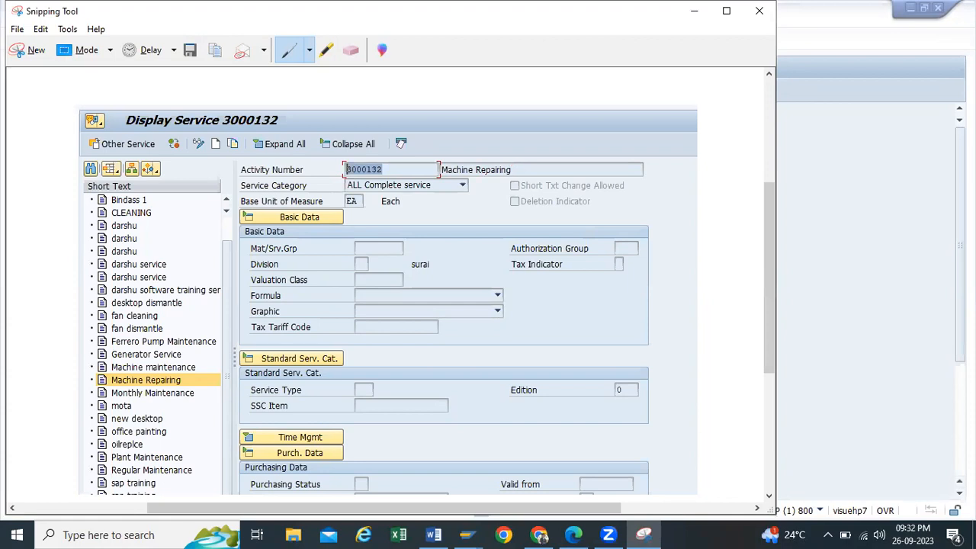
{"action": "left_click", "coordinate": [685, 10]}
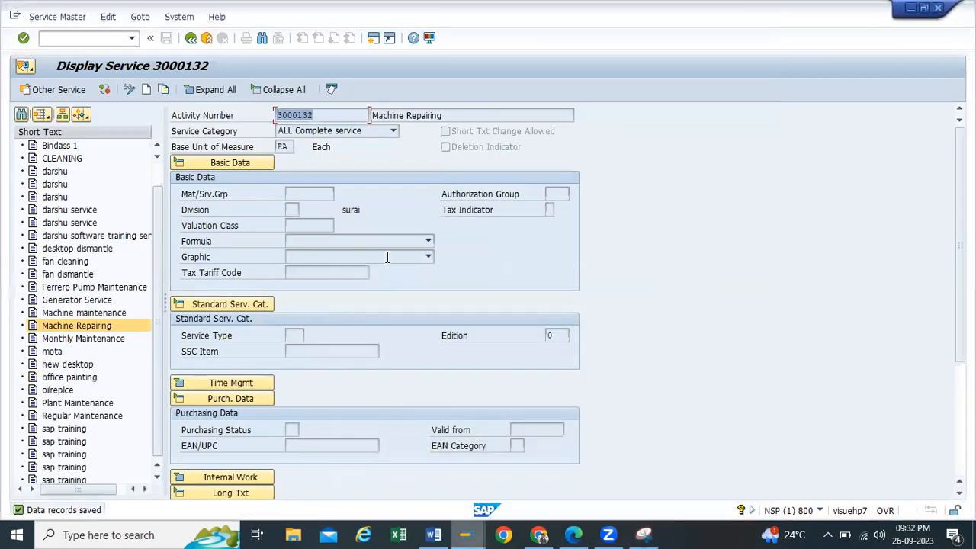
{"action": "key", "text": "alt+Tab"}
{"action": "left_click", "coordinate": [546, 161]}
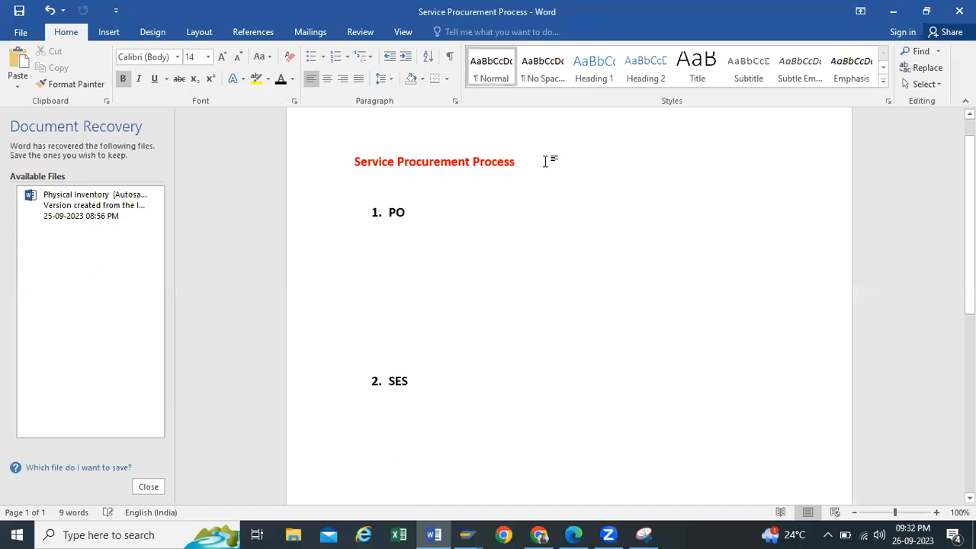
Step: Paste the service 3000132 screenshot below the title, then minimize Word
{"action": "key", "text": "Return"}
{"action": "key", "text": "Return"}
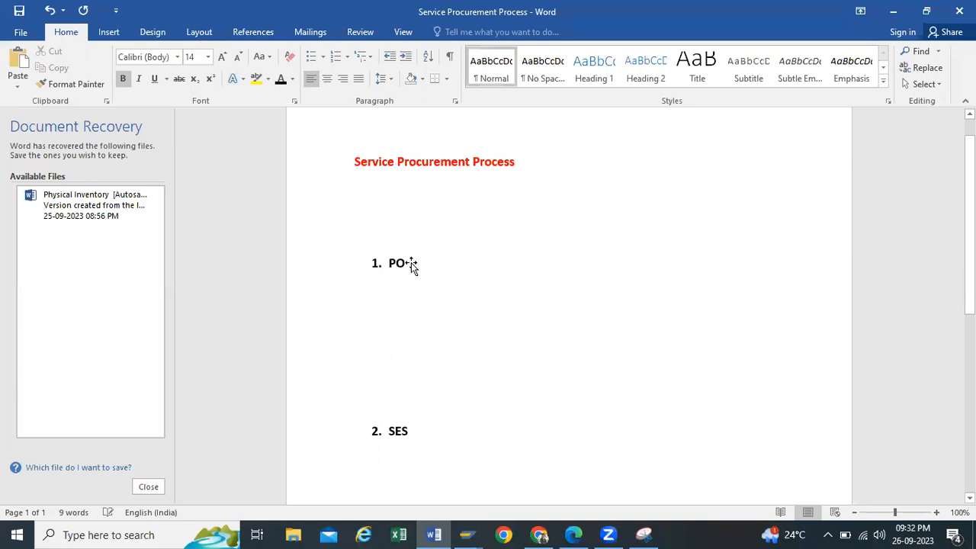
{"action": "key", "text": "ctrl+v"}
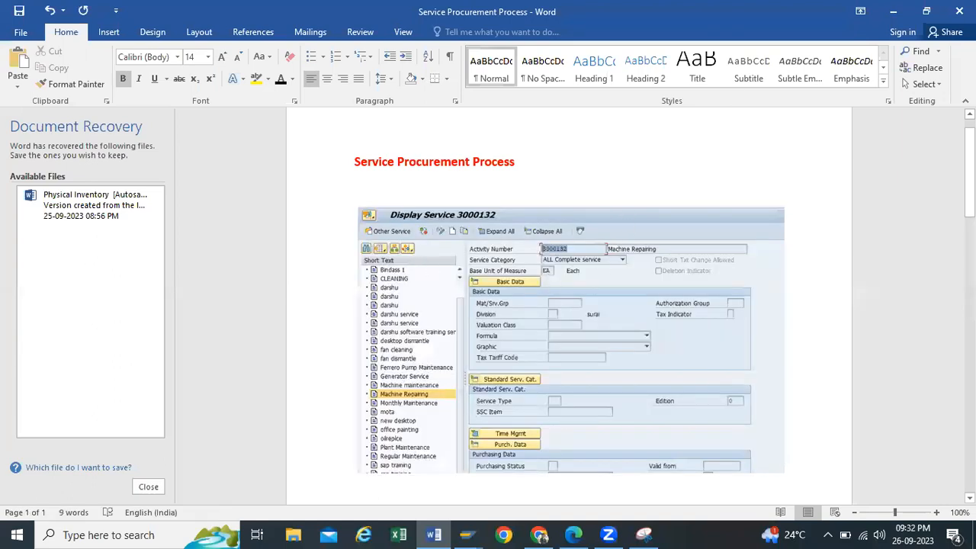
{"action": "left_click", "coordinate": [892, 17]}
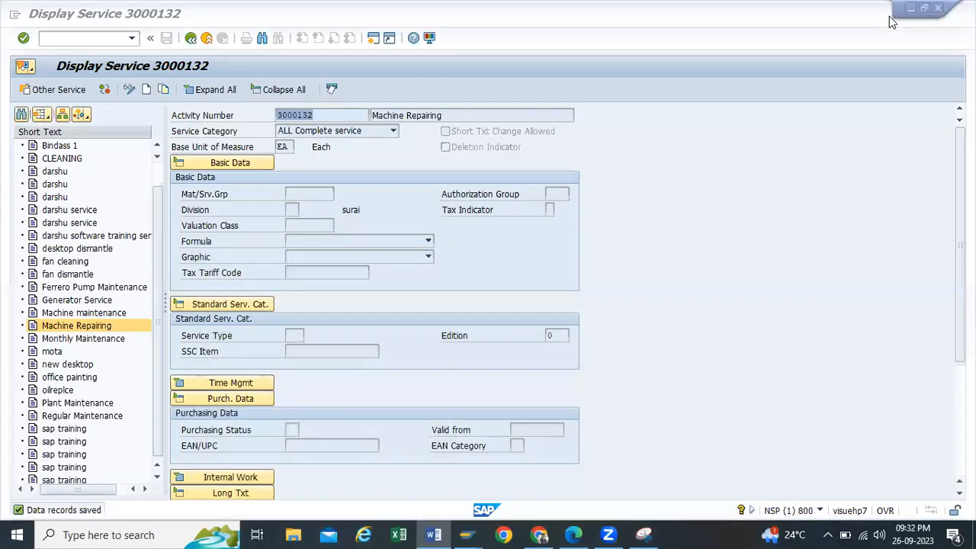
Step: Go back to Easy Access and launch ME21N from Purchasing > Purchase Order > Create
{"action": "left_click", "coordinate": [191, 38]}
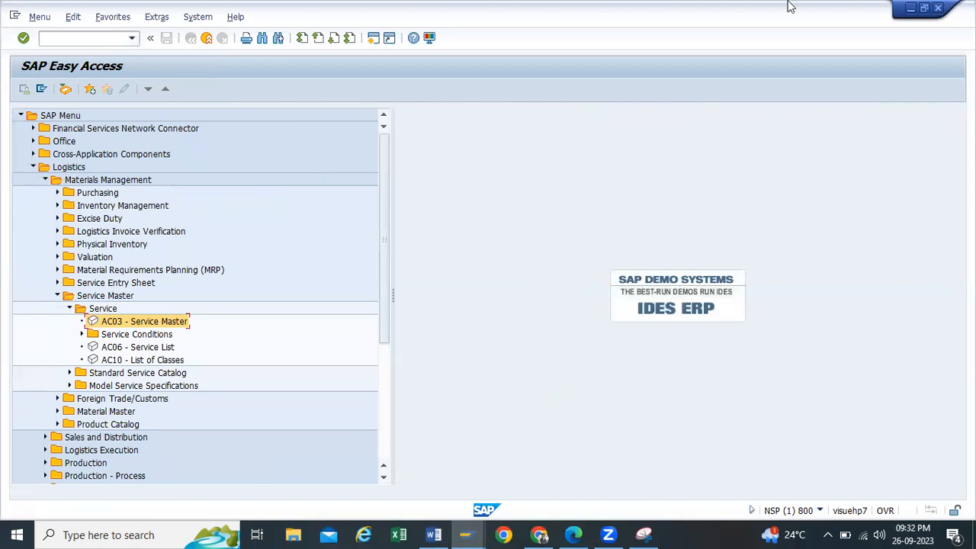
{"action": "left_click", "coordinate": [69, 308]}
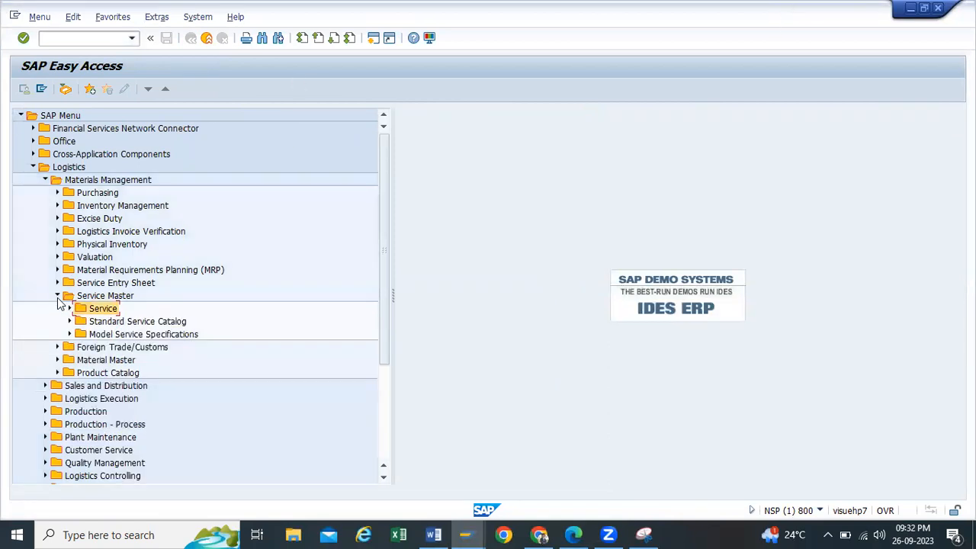
{"action": "left_click", "coordinate": [57, 297]}
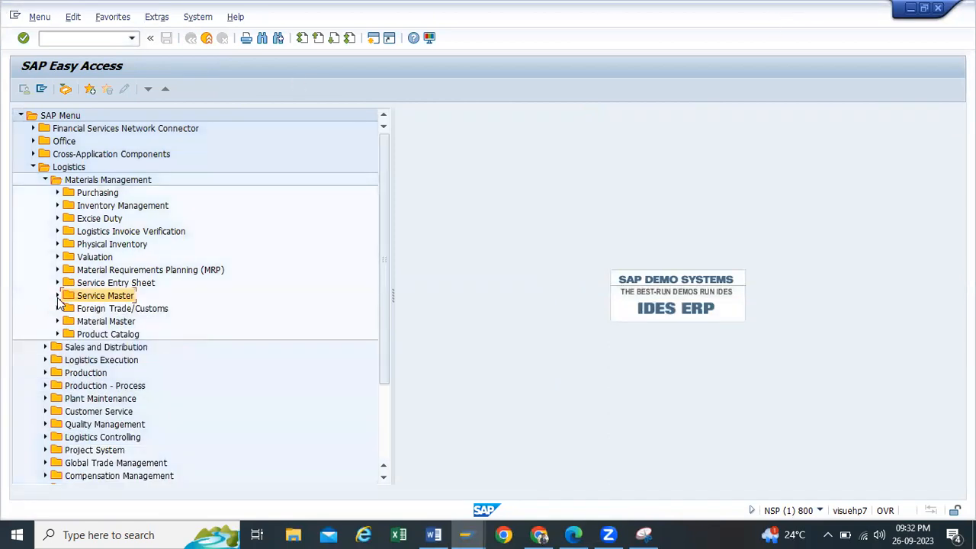
{"action": "left_click", "coordinate": [57, 192]}
{"action": "left_click", "coordinate": [69, 205]}
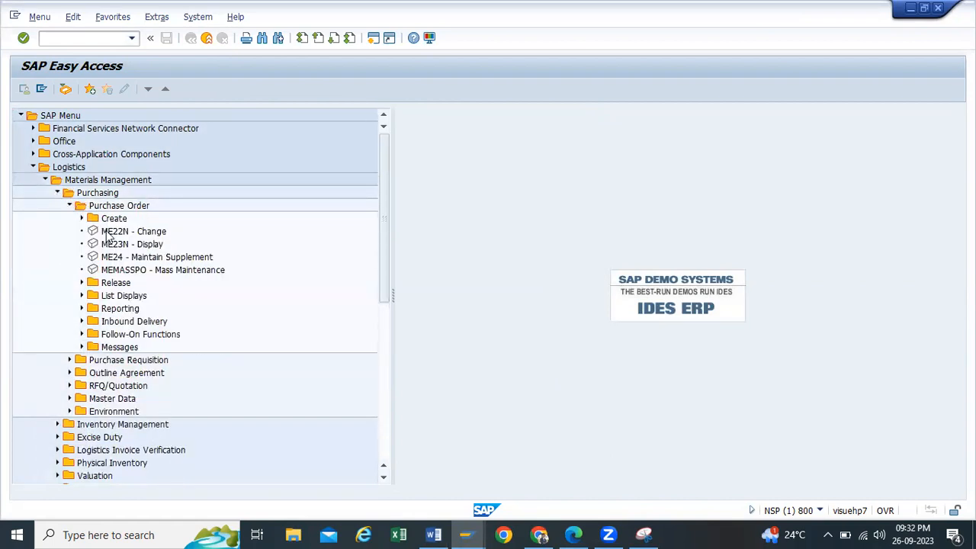
{"action": "left_click", "coordinate": [107, 231]}
{"action": "left_click", "coordinate": [84, 219]}
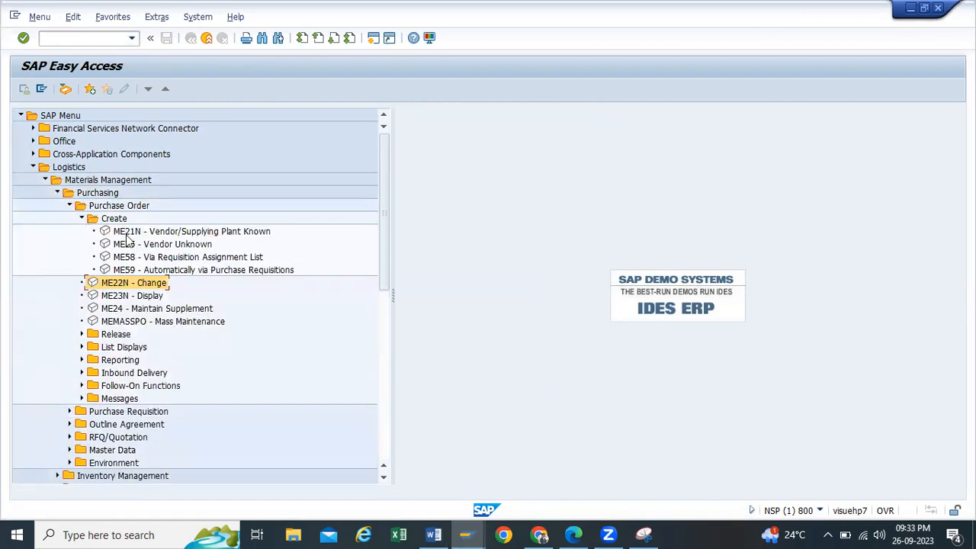
{"action": "double_click", "coordinate": [127, 233]}
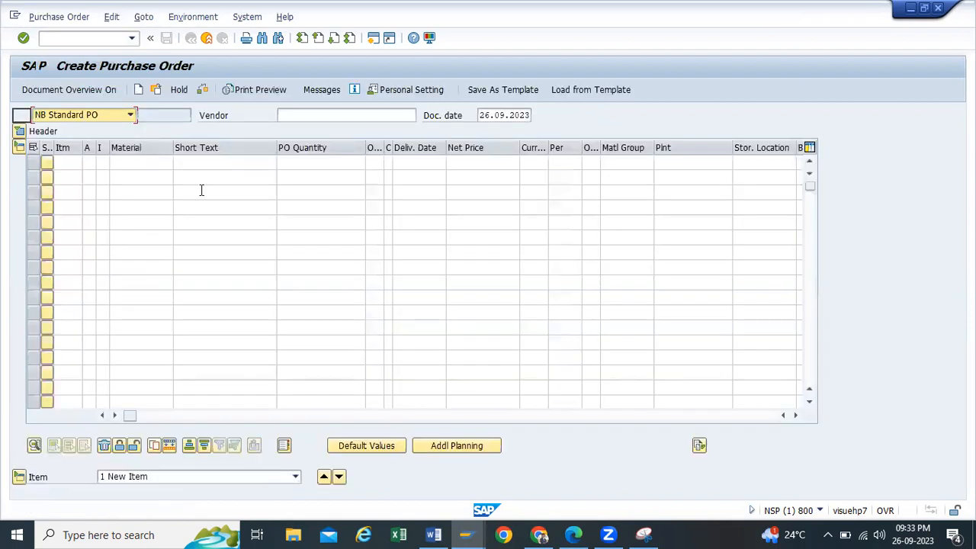
Step: Fill in the vendor and purchasing organisation TP10 from previous entries
{"action": "left_click", "coordinate": [337, 114]}
{"action": "left_click", "coordinate": [304, 129]}
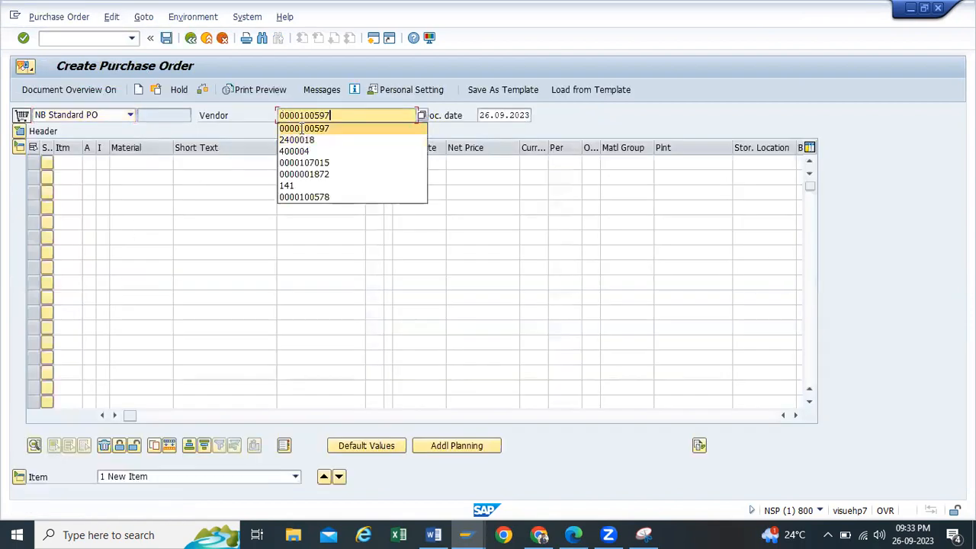
{"action": "left_click", "coordinate": [21, 132]}
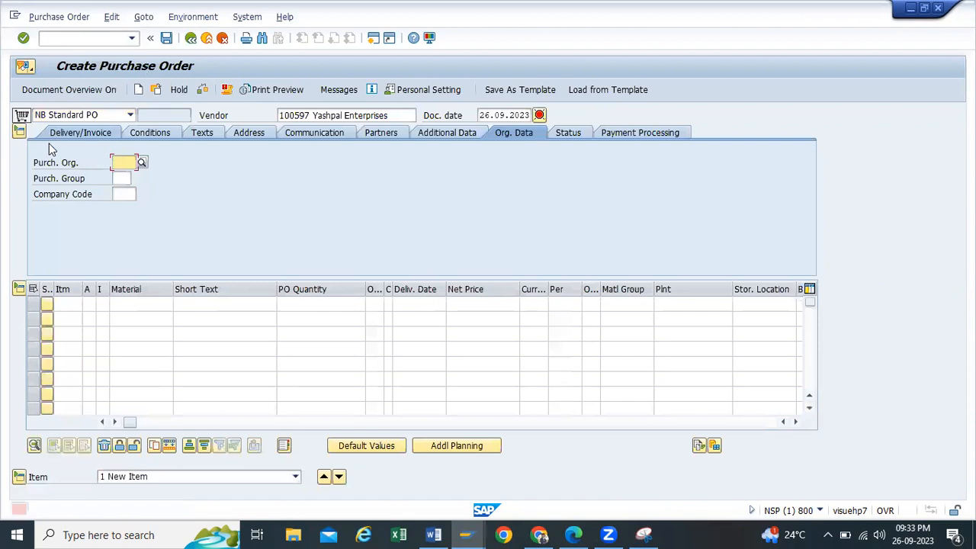
{"action": "left_click", "coordinate": [111, 164]}
{"action": "left_click", "coordinate": [123, 175]}
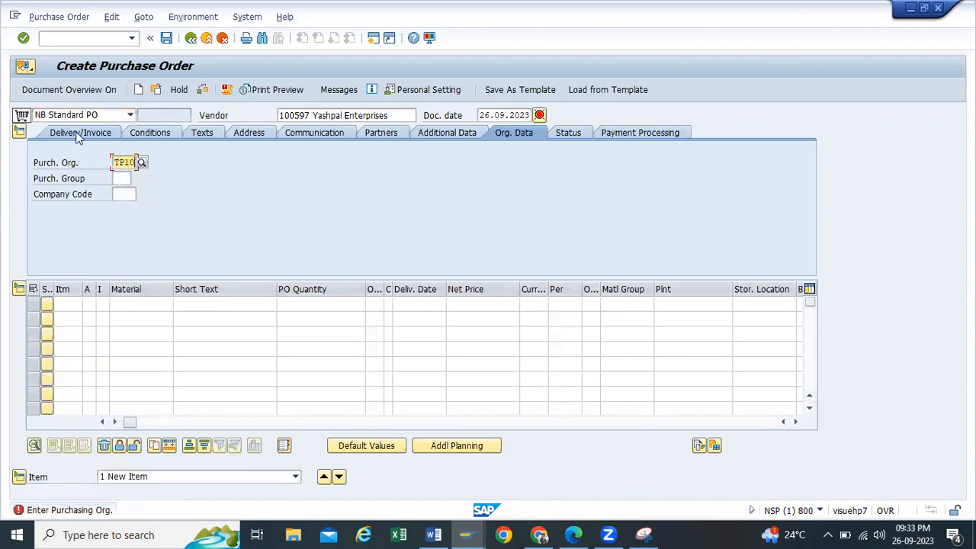
{"action": "left_click", "coordinate": [122, 115]}
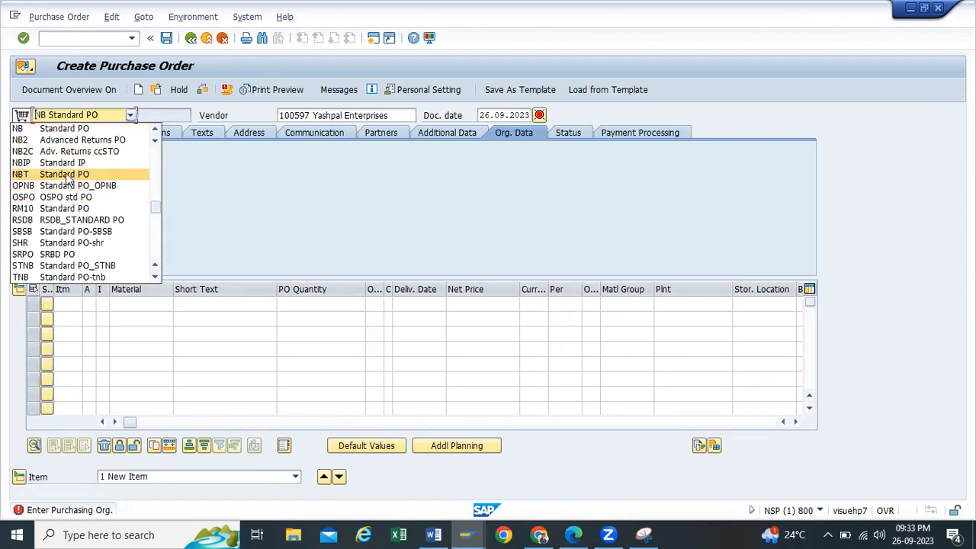
Step: Browse the order type list and select ZSIP Indirect Procurement
{"action": "scroll", "coordinate": [61, 243], "scroll_direction": "down", "scroll_amount": 3}
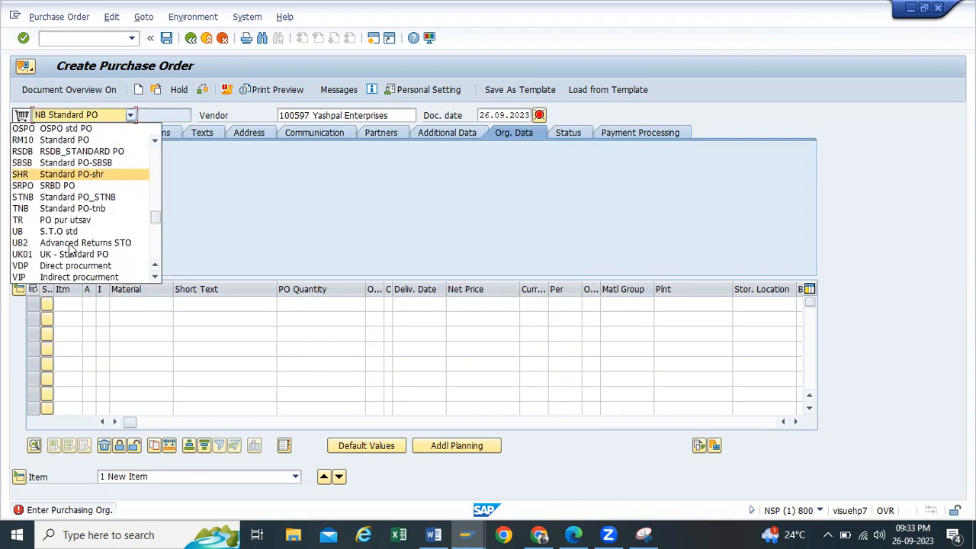
{"action": "scroll", "coordinate": [72, 233], "scroll_direction": "down", "scroll_amount": 1}
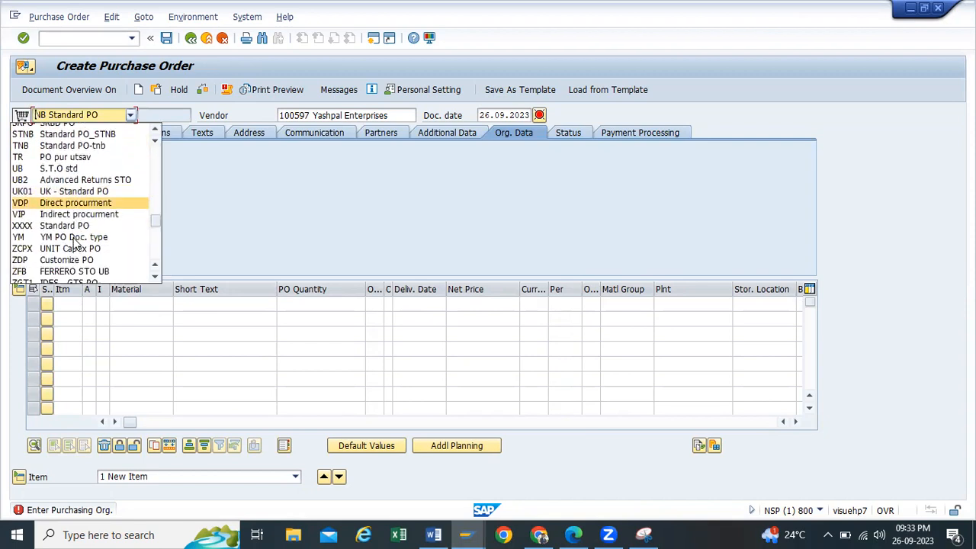
{"action": "scroll", "coordinate": [76, 227], "scroll_direction": "down", "scroll_amount": 2}
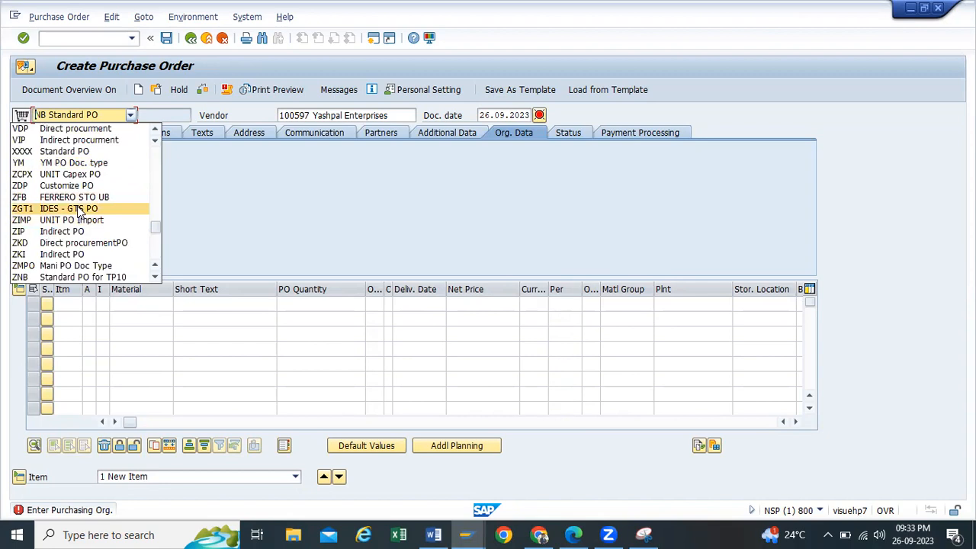
{"action": "scroll", "coordinate": [101, 250], "scroll_direction": "down", "scroll_amount": 1}
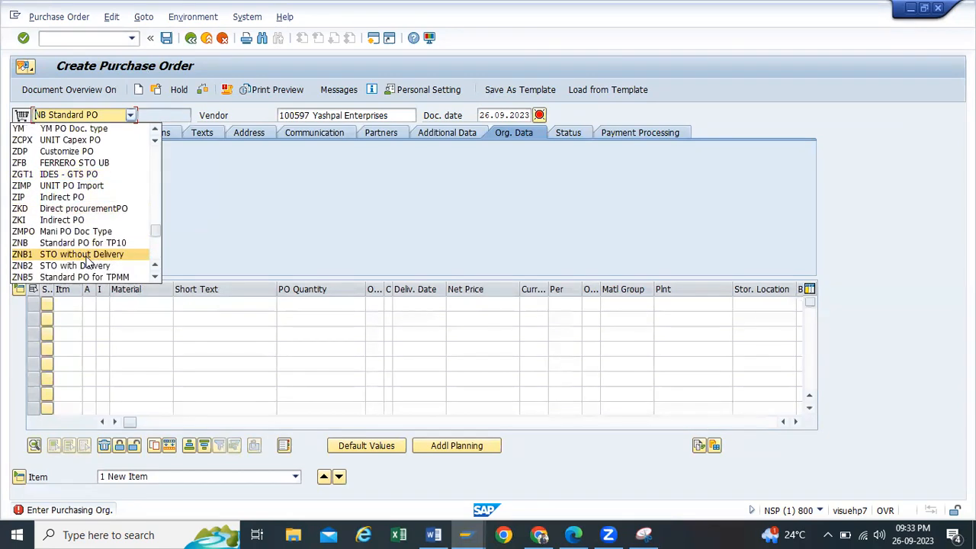
{"action": "scroll", "coordinate": [76, 249], "scroll_direction": "down", "scroll_amount": 2}
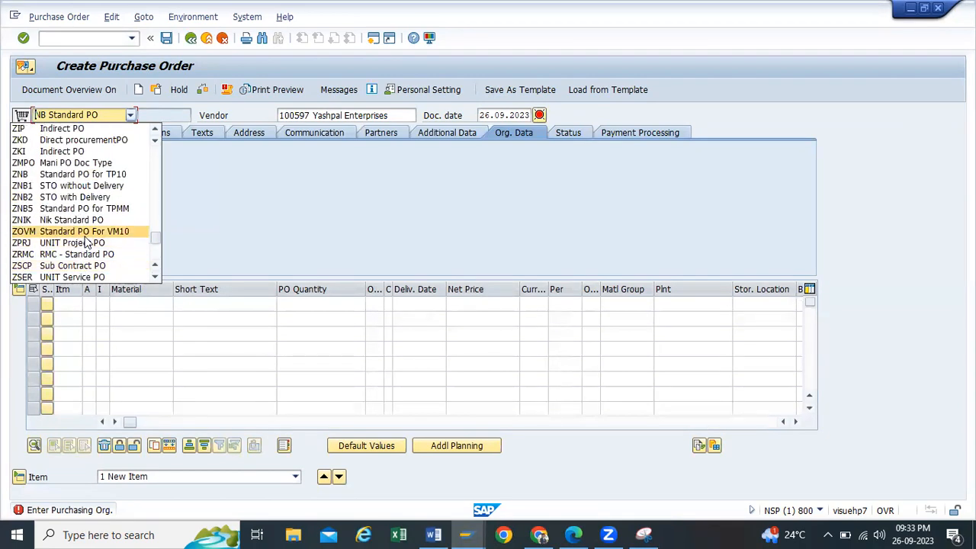
{"action": "scroll", "coordinate": [87, 242], "scroll_direction": "down", "scroll_amount": 1}
{"action": "scroll", "coordinate": [91, 265], "scroll_direction": "down", "scroll_amount": 3}
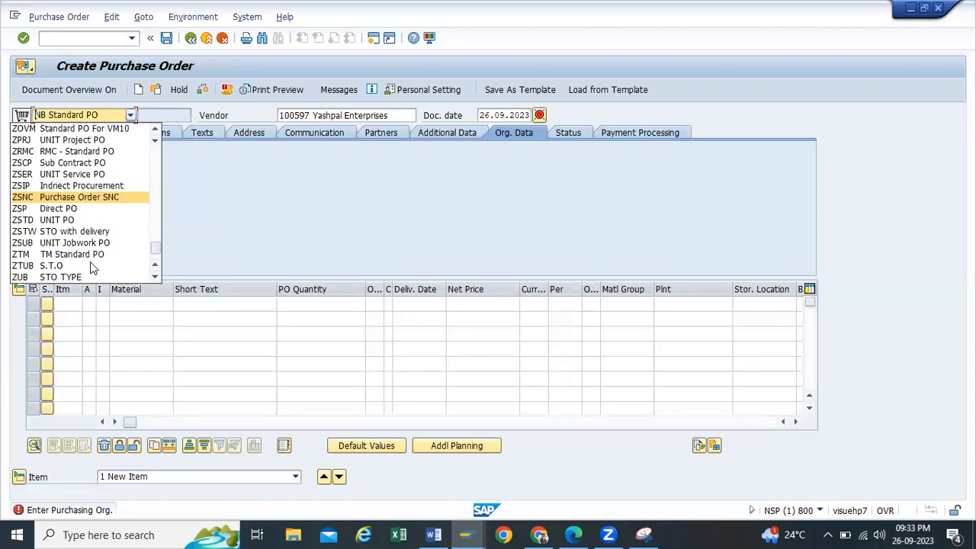
{"action": "scroll", "coordinate": [69, 244], "scroll_direction": "up", "scroll_amount": 10}
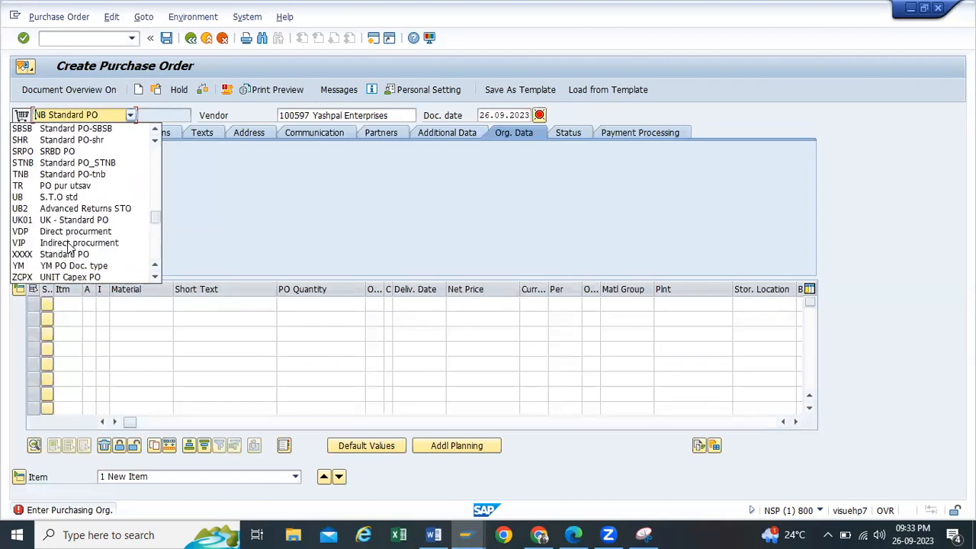
{"action": "scroll", "coordinate": [65, 179], "scroll_direction": "up", "scroll_amount": 4}
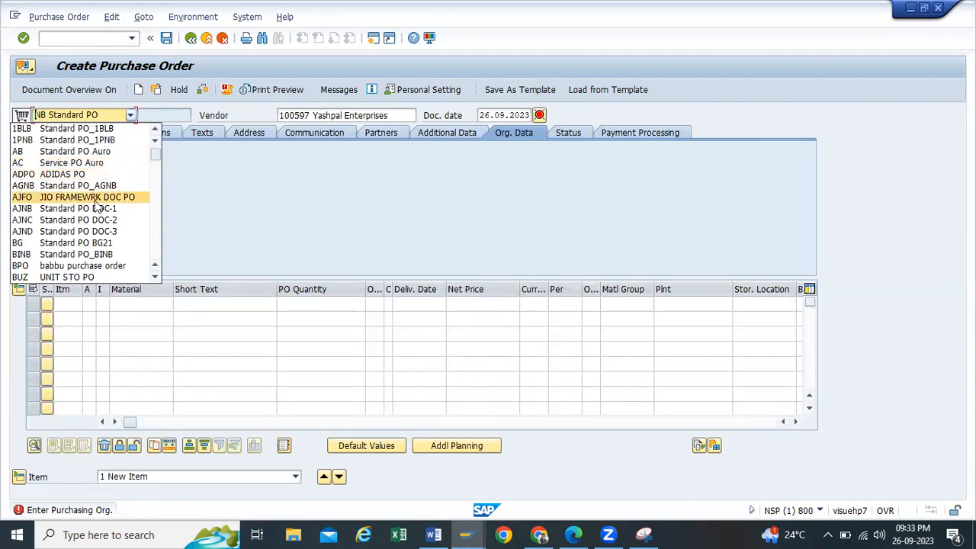
{"action": "scroll", "coordinate": [76, 229], "scroll_direction": "down", "scroll_amount": 9}
{"action": "scroll", "coordinate": [57, 255], "scroll_direction": "up", "scroll_amount": 1}
{"action": "left_click_drag", "start_coordinate": [155, 185], "coordinate": [158, 265]}
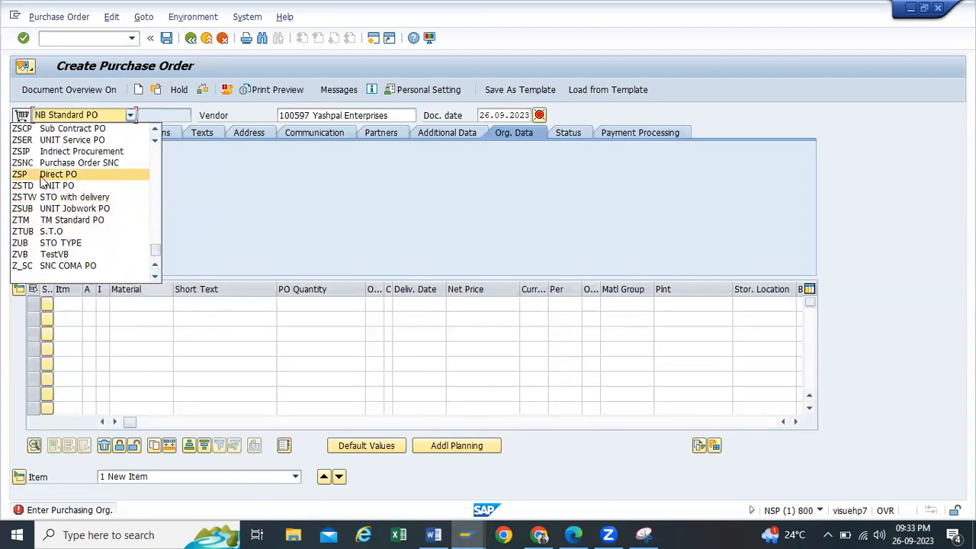
{"action": "scroll", "coordinate": [45, 152], "scroll_direction": "up", "scroll_amount": 2}
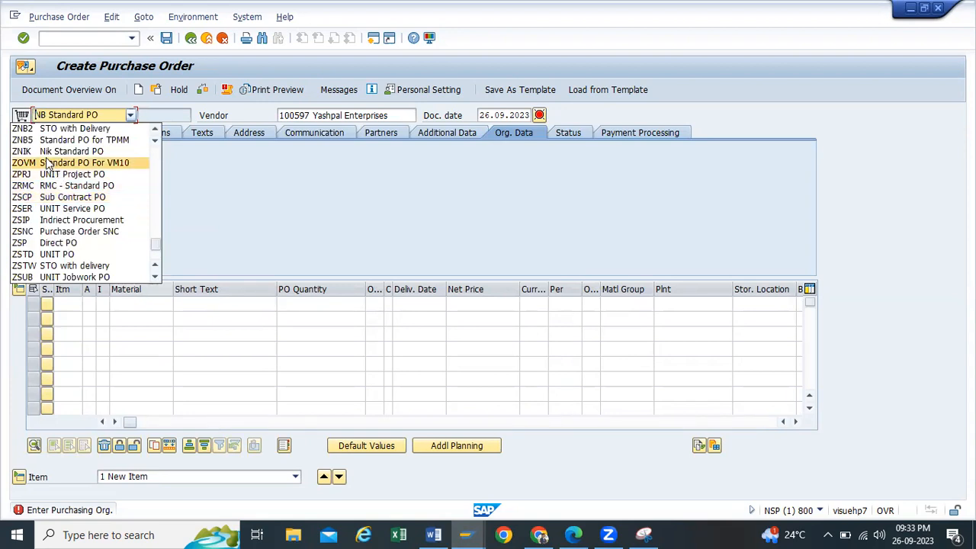
{"action": "scroll", "coordinate": [46, 160], "scroll_direction": "up", "scroll_amount": 1}
{"action": "scroll", "coordinate": [46, 160], "scroll_direction": "up", "scroll_amount": 1}
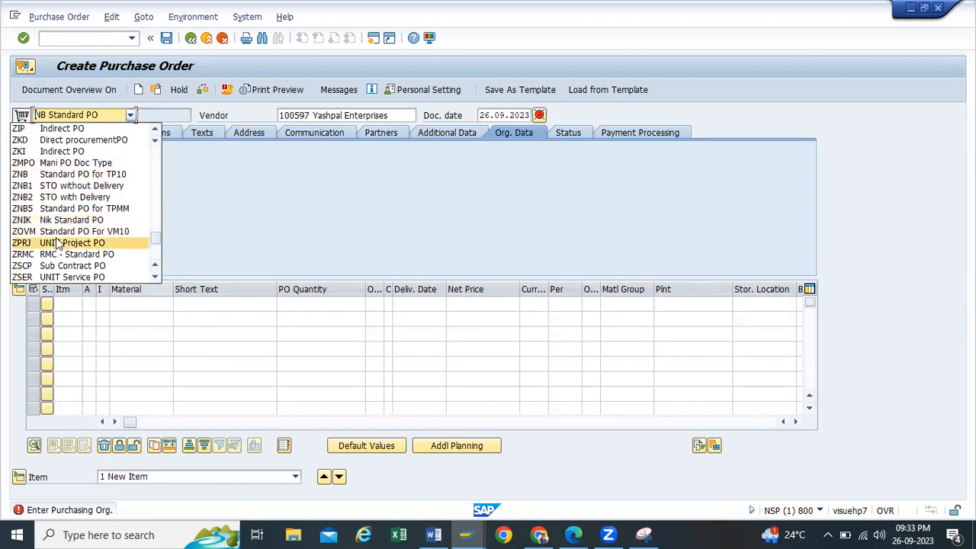
{"action": "scroll", "coordinate": [46, 229], "scroll_direction": "down", "scroll_amount": 1}
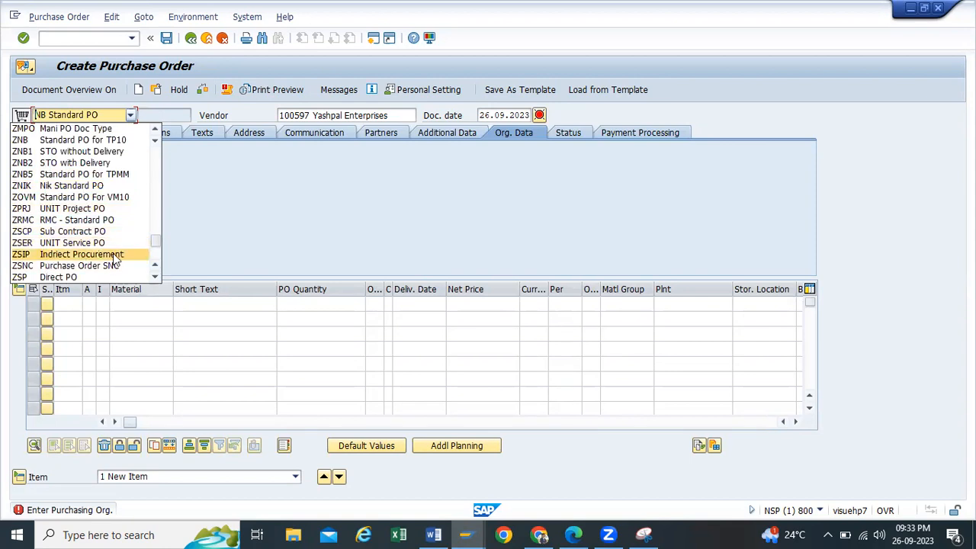
{"action": "left_click", "coordinate": [74, 255]}
Step: Change the purchase order type to NB Standard PO
{"action": "left_click", "coordinate": [129, 115]}
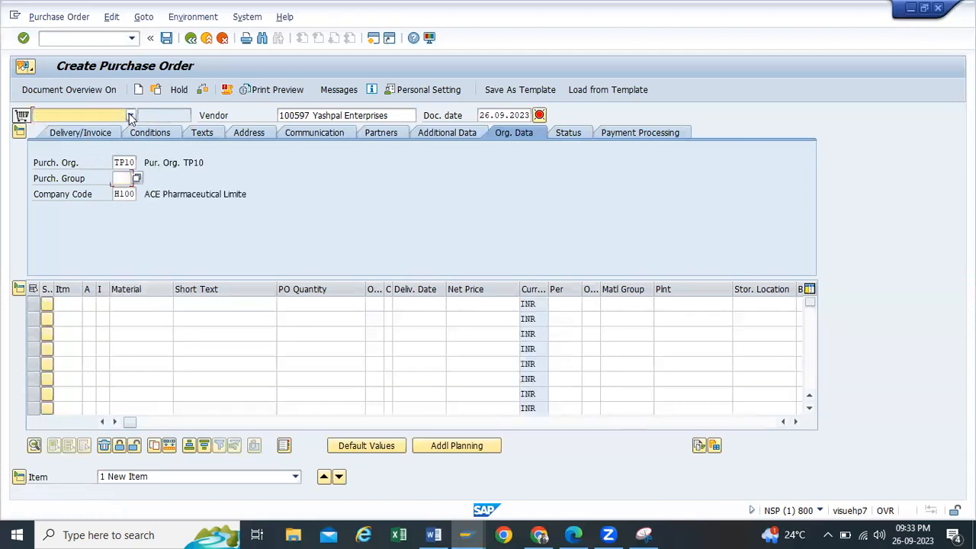
{"action": "scroll", "coordinate": [91, 186], "scroll_direction": "up", "scroll_amount": 3}
{"action": "scroll", "coordinate": [92, 186], "scroll_direction": "up", "scroll_amount": 5}
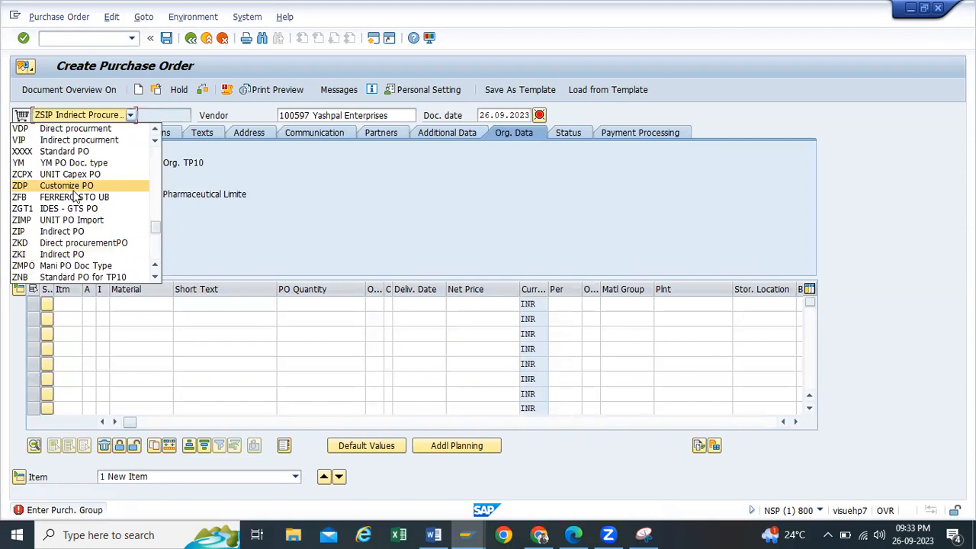
{"action": "scroll", "coordinate": [75, 197], "scroll_direction": "up", "scroll_amount": 5}
{"action": "scroll", "coordinate": [55, 185], "scroll_direction": "up", "scroll_amount": 5}
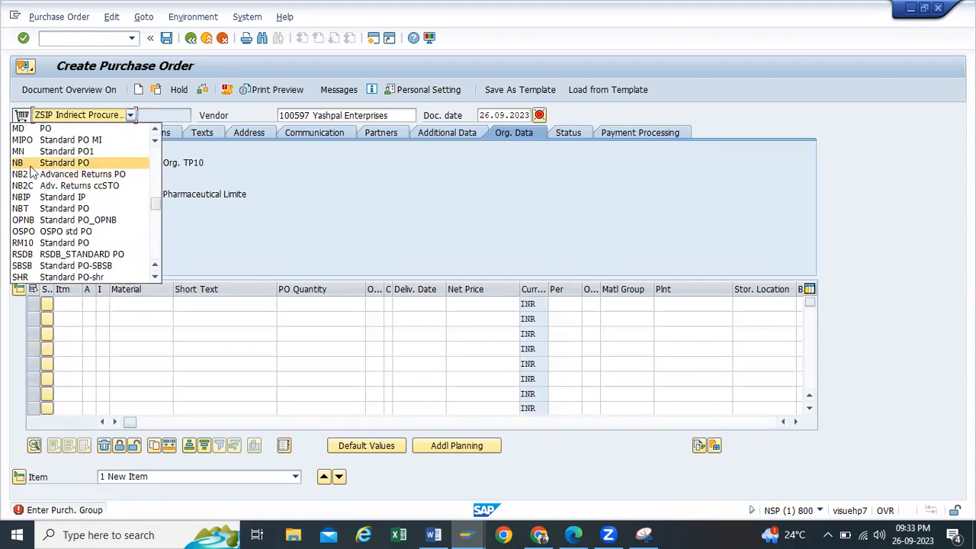
{"action": "left_click", "coordinate": [30, 164]}
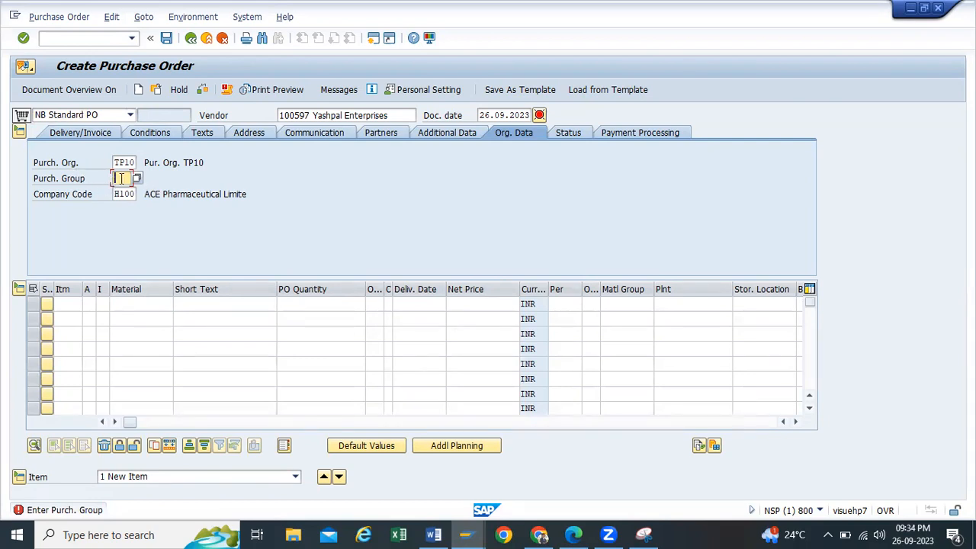
Step: Enter purchasing group TP1 and give item 1 the short text 'General Service'
{"action": "type", "text": "tp1"}
{"action": "key", "text": "Return"}
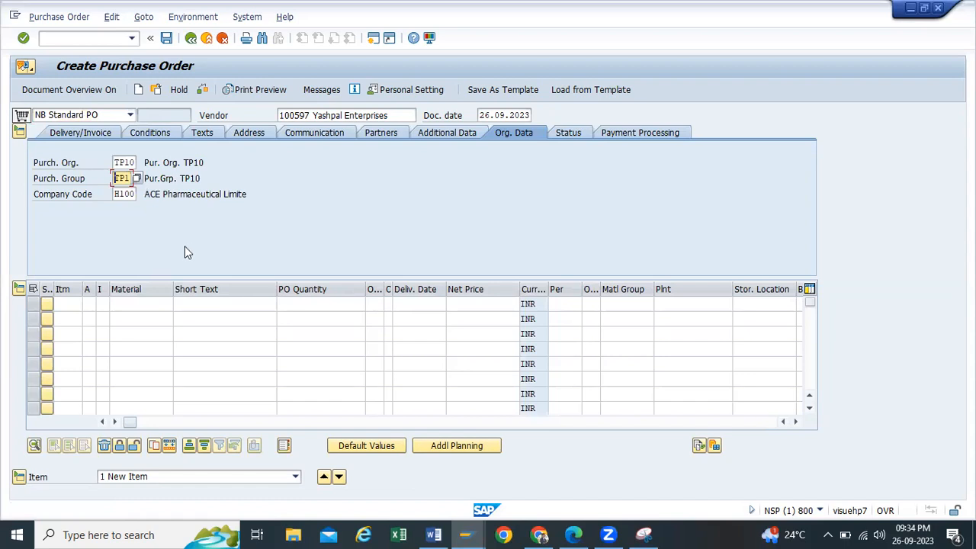
{"action": "left_click", "coordinate": [128, 306]}
{"action": "left_click", "coordinate": [217, 304]}
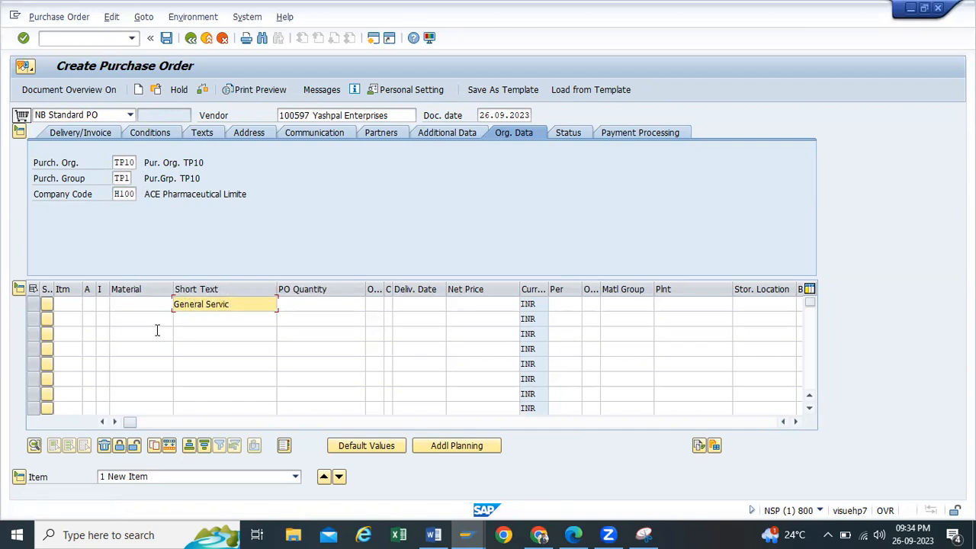
{"action": "left_click", "coordinate": [90, 305]}
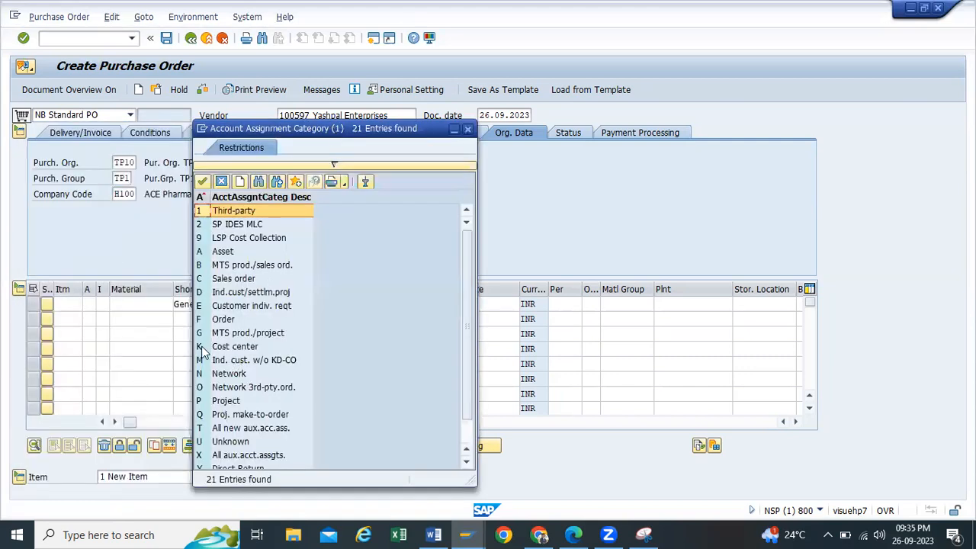
Step: Set the General Service item's account assignment to K (Cost center) and item category to D (Service)
{"action": "double_click", "coordinate": [206, 347]}
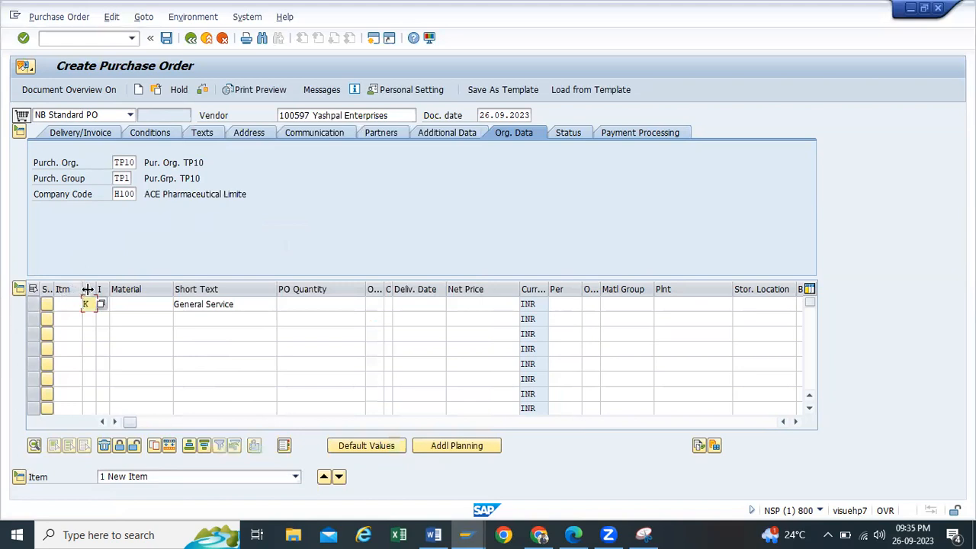
{"action": "left_click", "coordinate": [111, 318]}
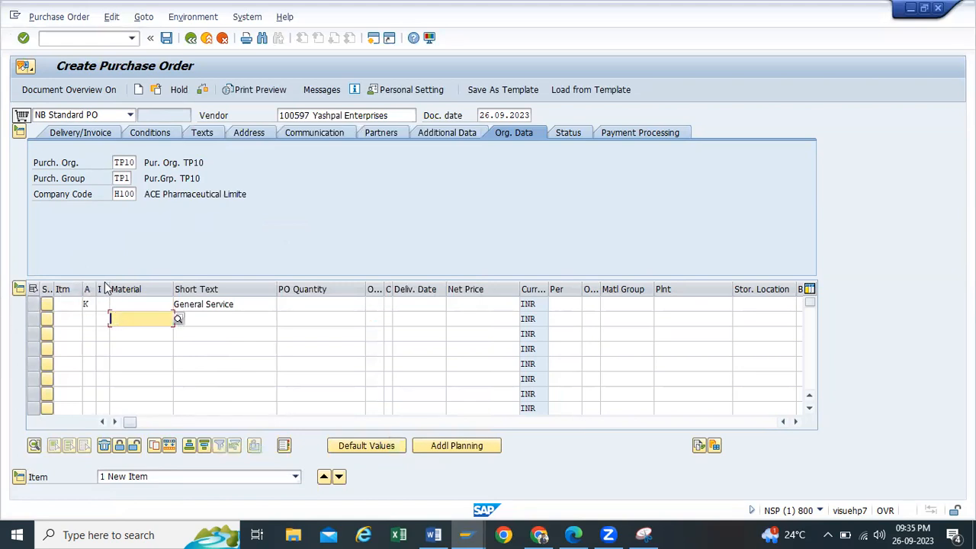
{"action": "left_click", "coordinate": [103, 304]}
{"action": "left_click", "coordinate": [115, 304]}
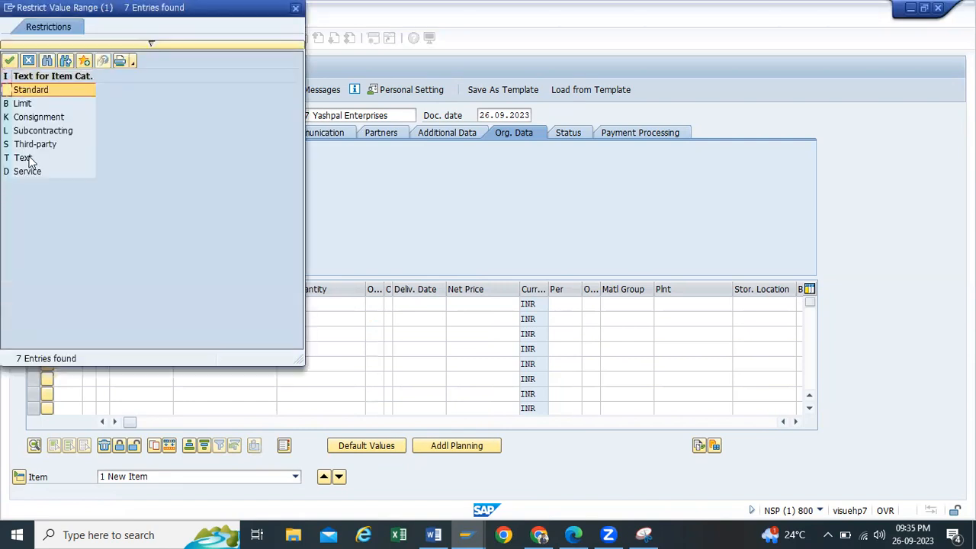
{"action": "left_click", "coordinate": [14, 175]}
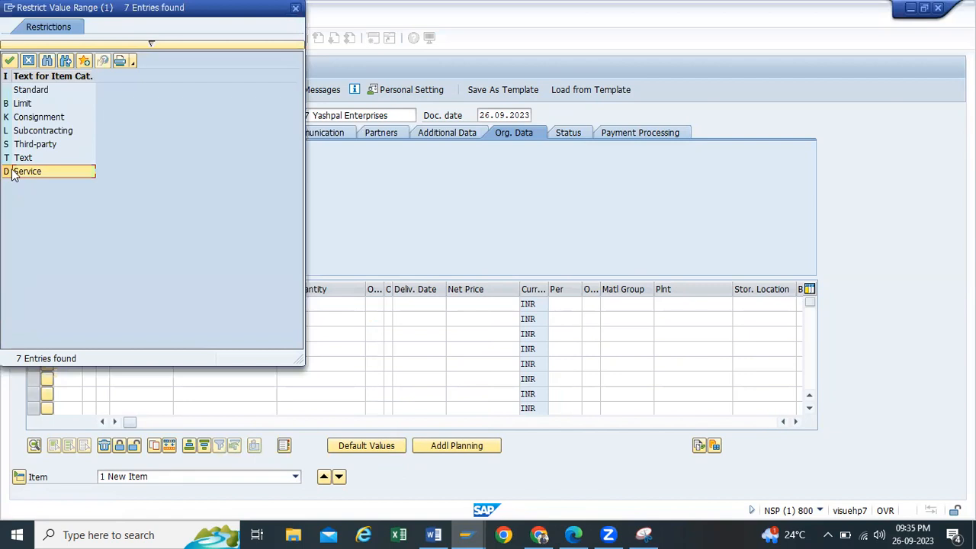
{"action": "double_click", "coordinate": [19, 172]}
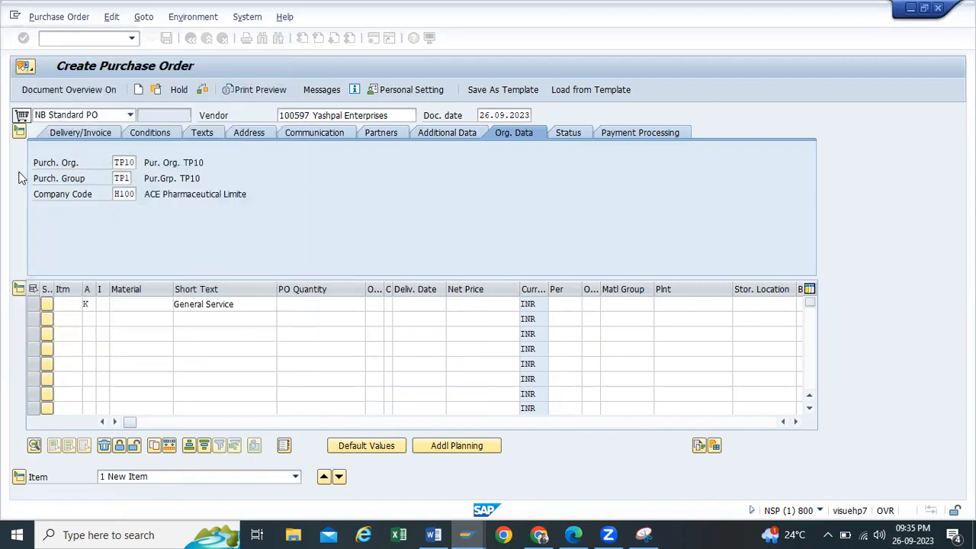
{"action": "left_click", "coordinate": [351, 296]}
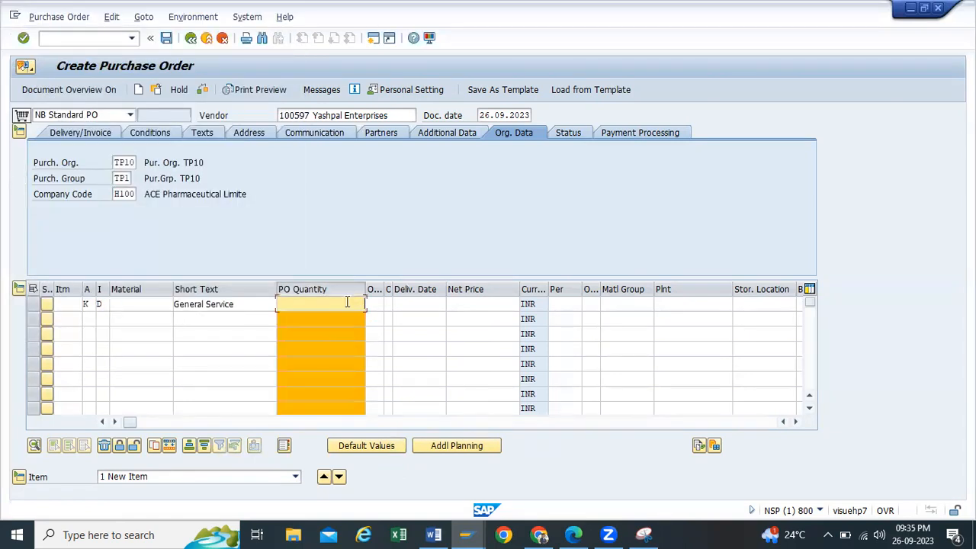
Step: Give the General Service line PO quantity 1, plant tp10 and storage location rm00, and confirm
{"action": "left_click", "coordinate": [347, 303]}
{"action": "left_click", "coordinate": [337, 301]}
{"action": "type", "text": "1"}
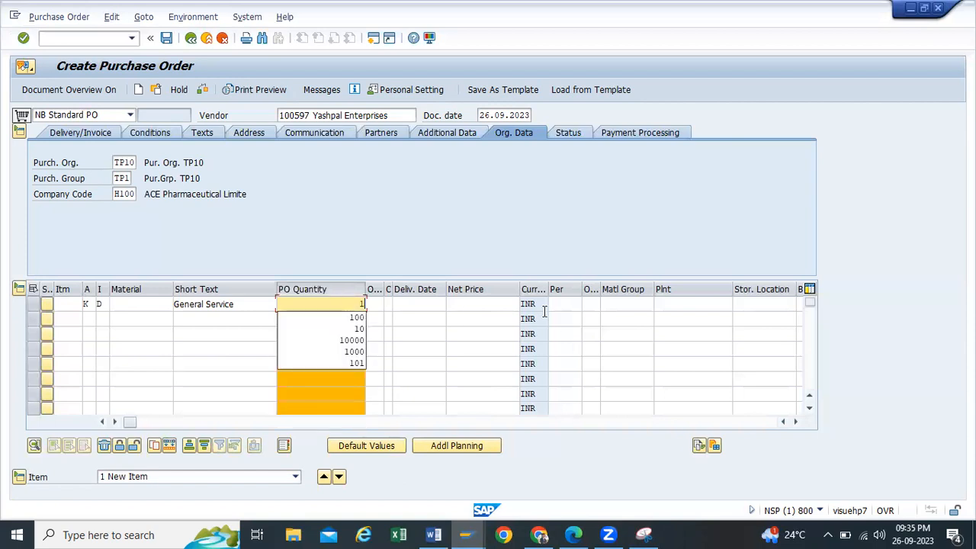
{"action": "left_click", "coordinate": [718, 303]}
{"action": "left_click", "coordinate": [677, 318]}
{"action": "left_click", "coordinate": [769, 306]}
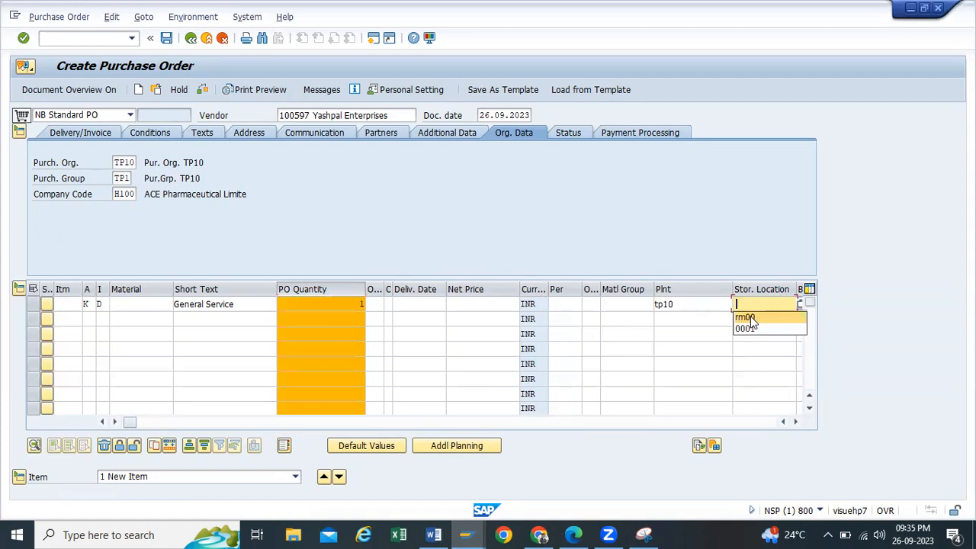
{"action": "left_click", "coordinate": [746, 318]}
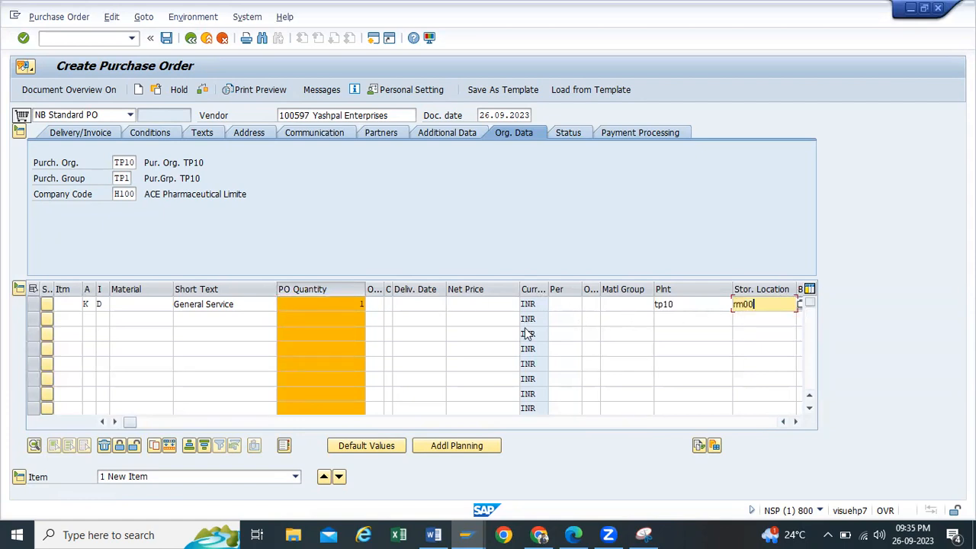
{"action": "key", "text": "Return"}
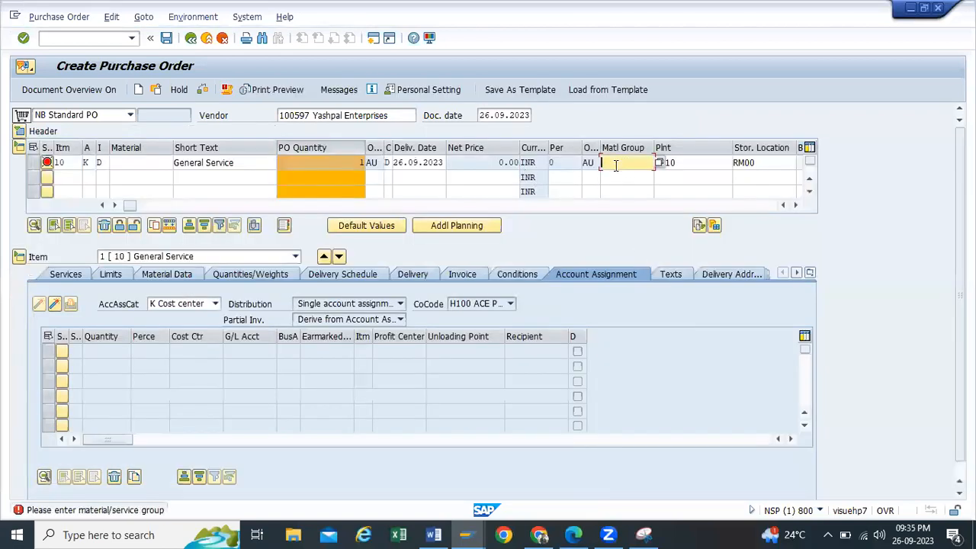
Step: Choose material group 007 Services for the General Service item from the Material Group list
{"action": "left_click", "coordinate": [658, 163]}
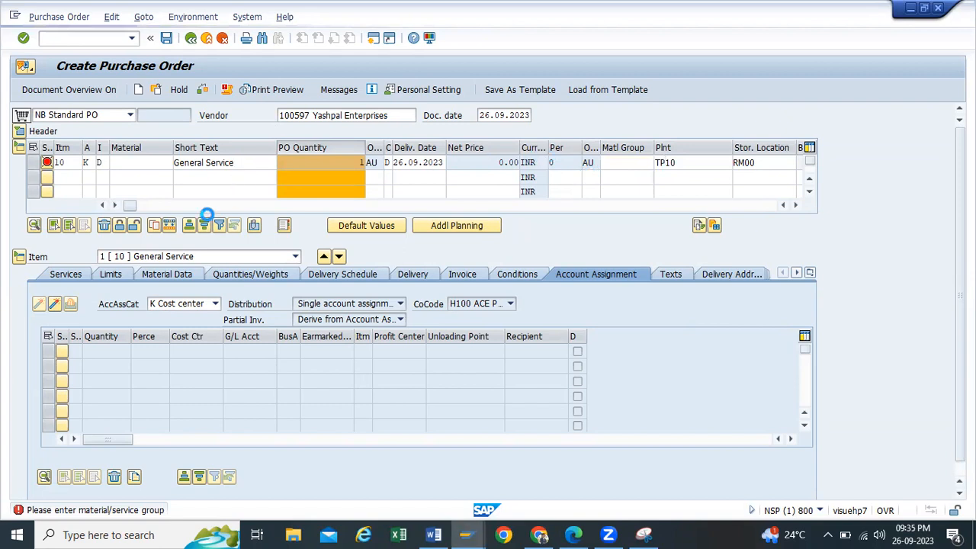
{"action": "scroll", "coordinate": [127, 444], "scroll_direction": "down", "scroll_amount": 4}
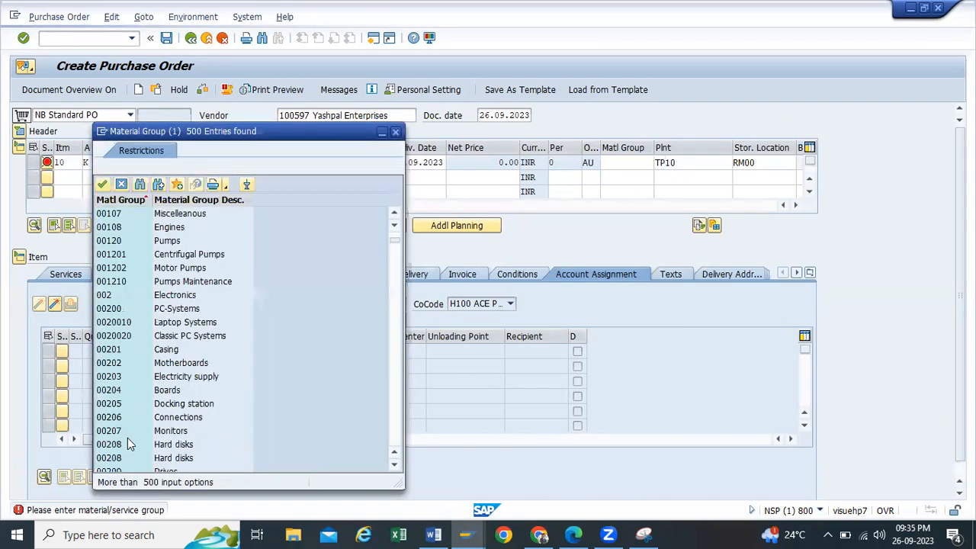
{"action": "scroll", "coordinate": [128, 444], "scroll_direction": "down", "scroll_amount": 13}
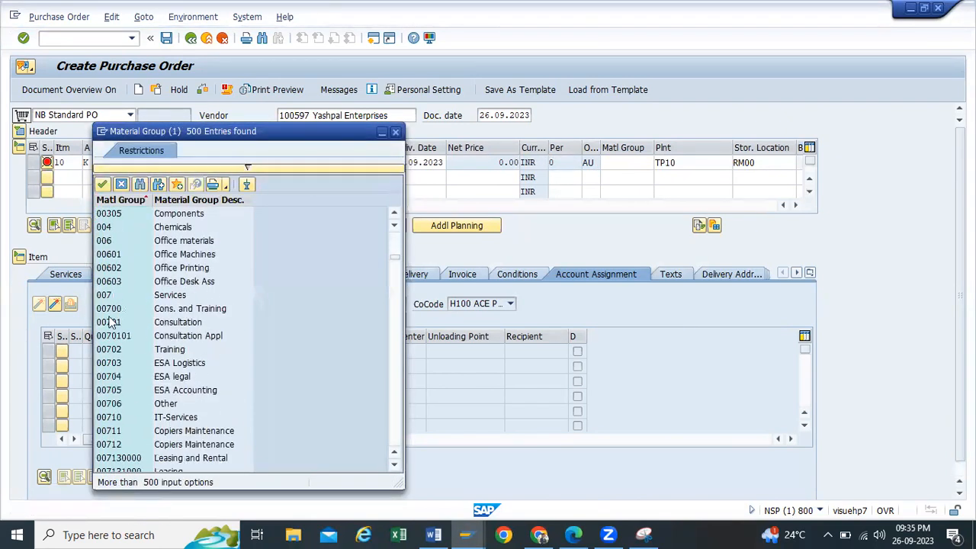
{"action": "left_click", "coordinate": [103, 295]}
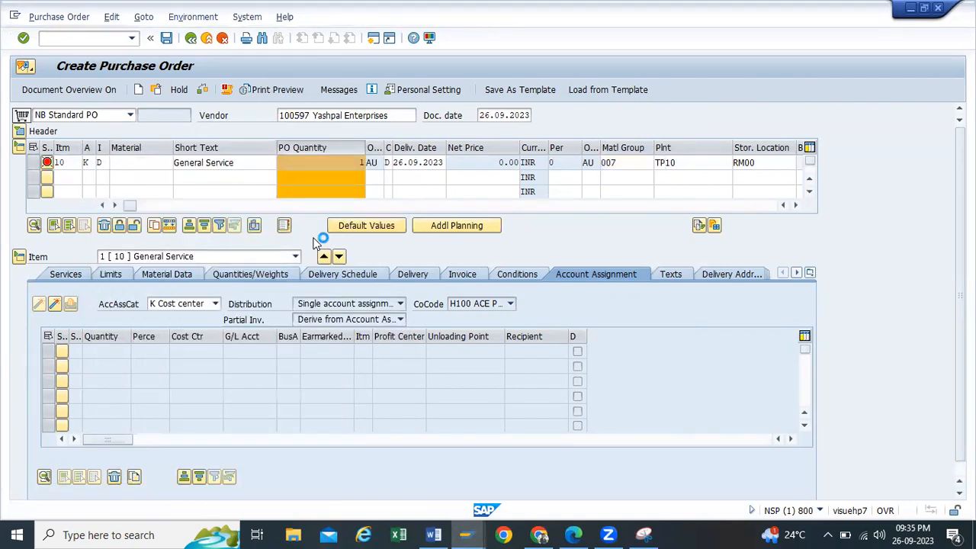
{"action": "double_click", "coordinate": [637, 163]}
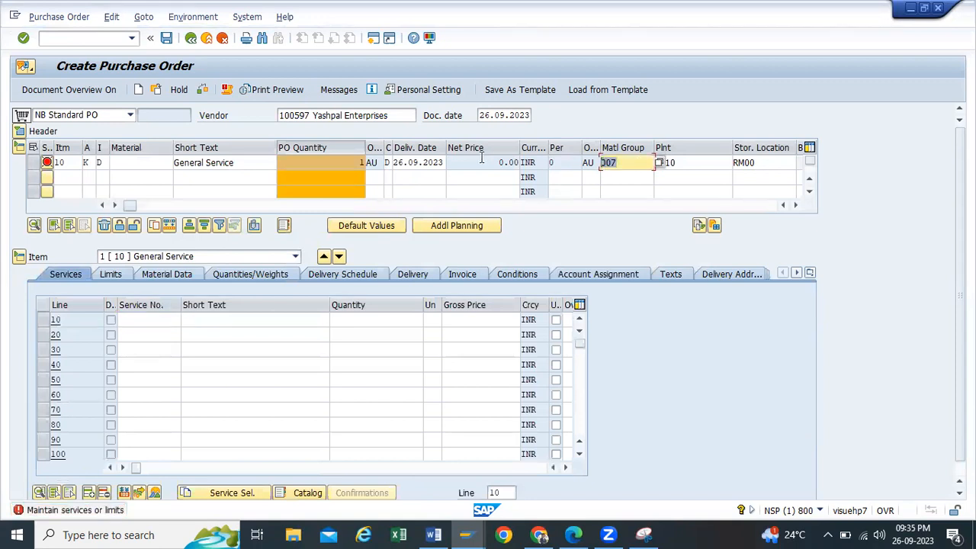
{"action": "left_click", "coordinate": [159, 320]}
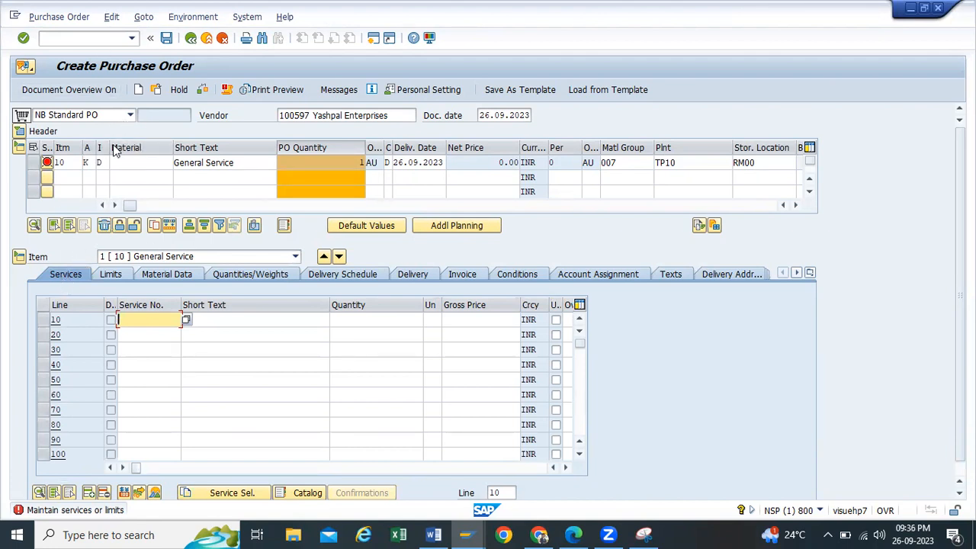
{"action": "left_click", "coordinate": [74, 277]}
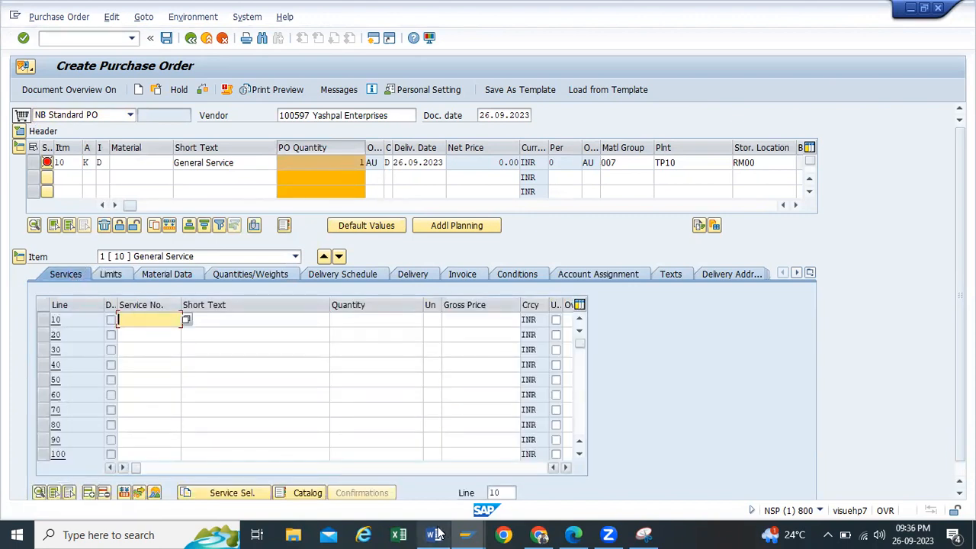
{"action": "mouse_move", "coordinate": [466, 533]}
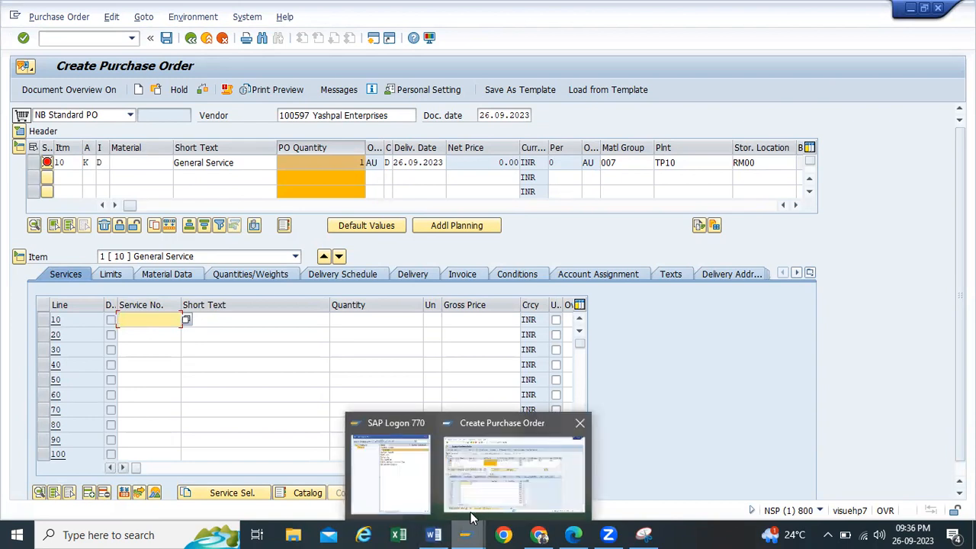
{"action": "mouse_move", "coordinate": [431, 534]}
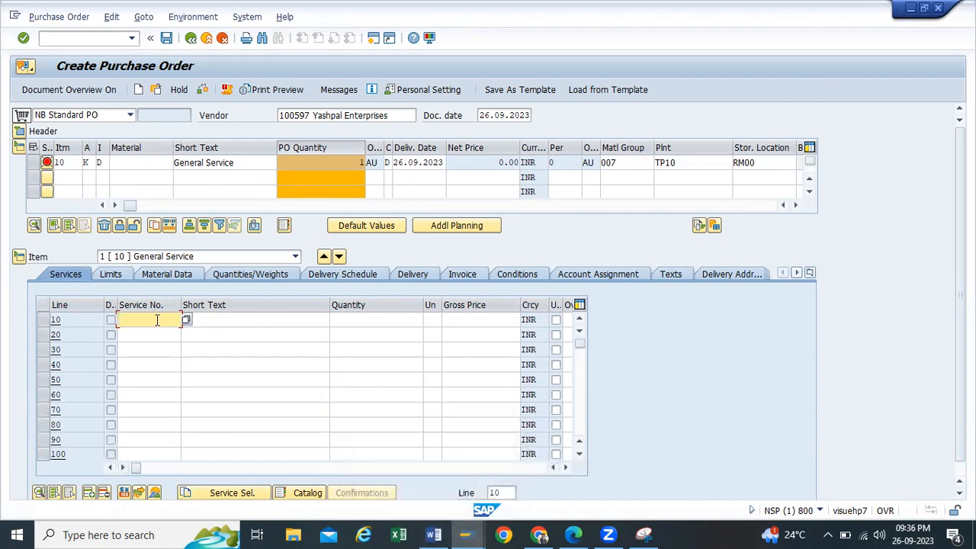
{"action": "left_click", "coordinate": [187, 321]}
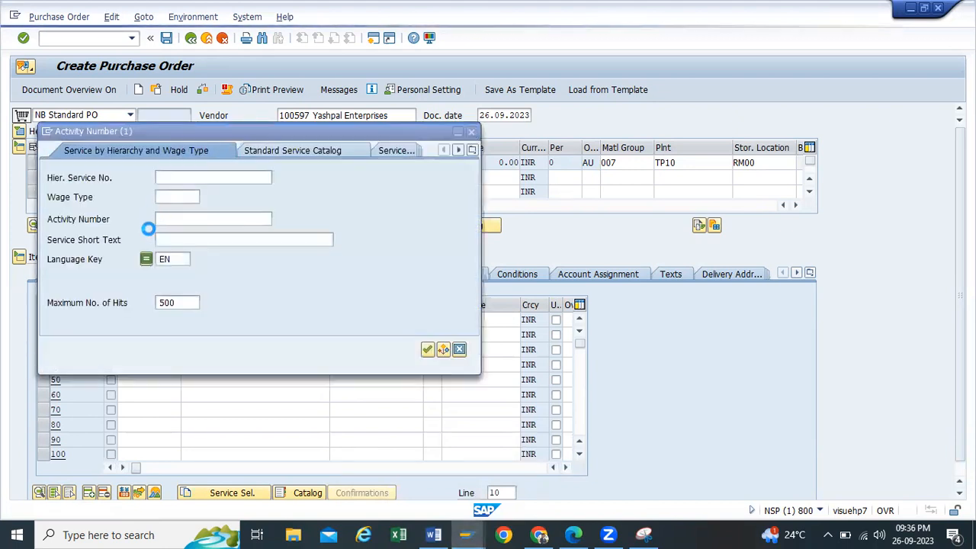
Step: Search the activity numbers for service line 10 by service short text
{"action": "left_click", "coordinate": [473, 152]}
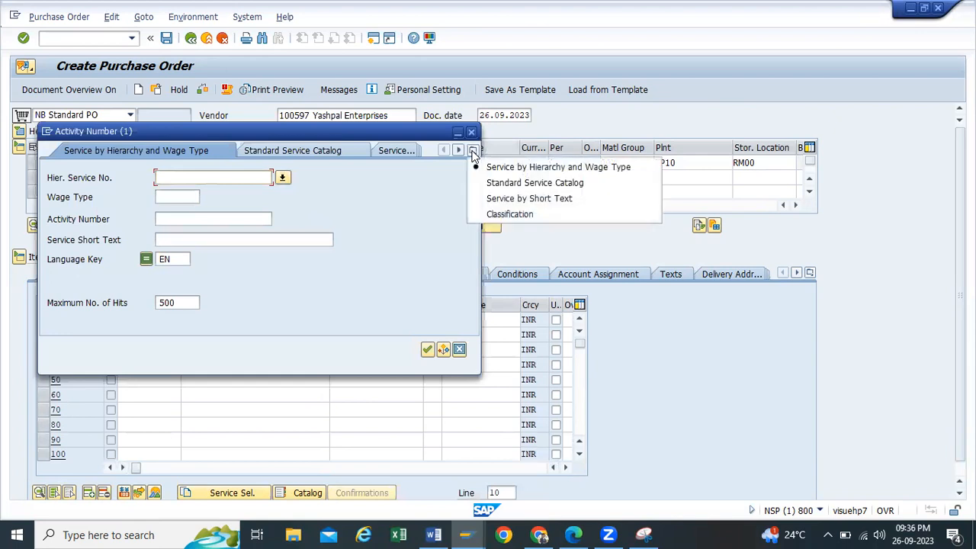
{"action": "left_click", "coordinate": [505, 199]}
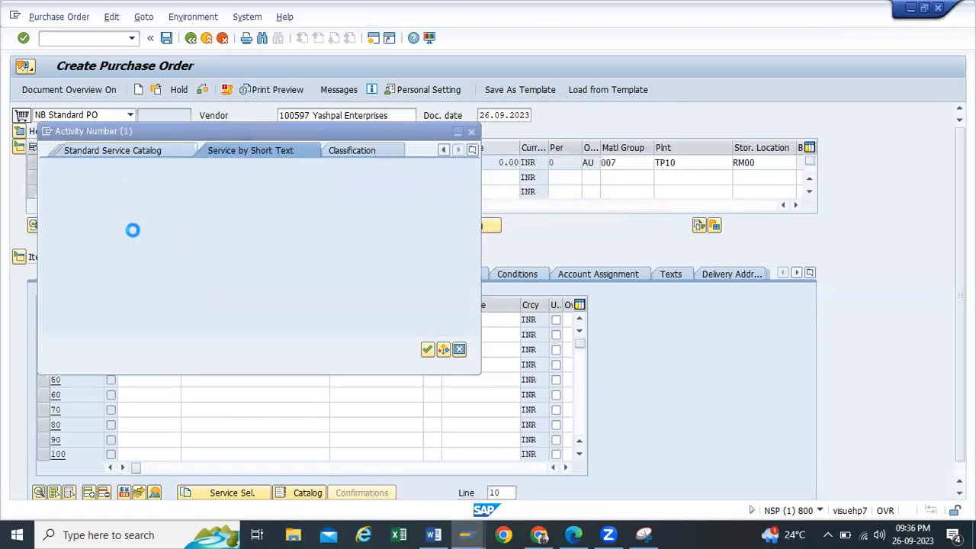
{"action": "left_click", "coordinate": [424, 350]}
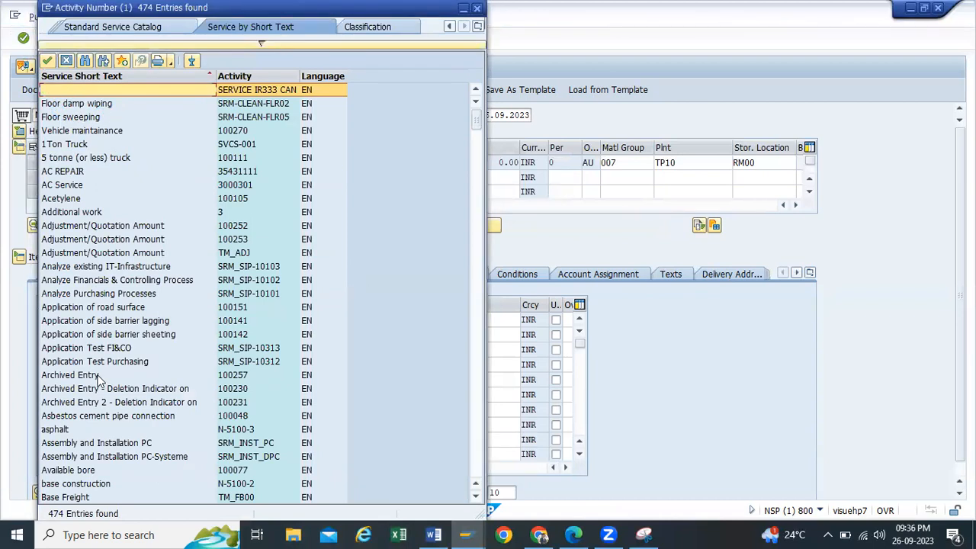
Step: Browse the activity number results and close the list without choosing a service
{"action": "scroll", "coordinate": [99, 365], "scroll_direction": "down", "scroll_amount": 14}
{"action": "scroll", "coordinate": [100, 364], "scroll_direction": "down", "scroll_amount": 15}
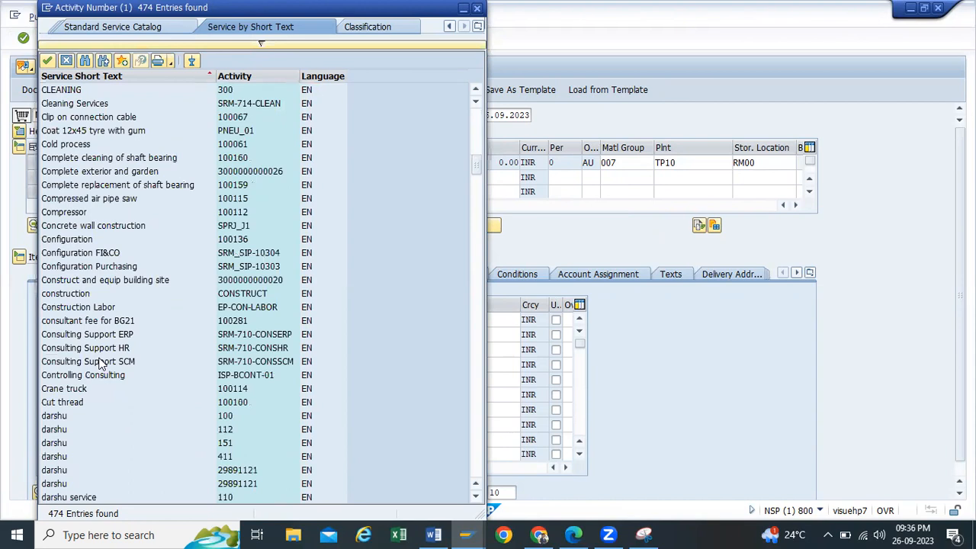
{"action": "scroll", "coordinate": [191, 267], "scroll_direction": "down", "scroll_amount": 9}
{"action": "scroll", "coordinate": [190, 266], "scroll_direction": "down", "scroll_amount": 12}
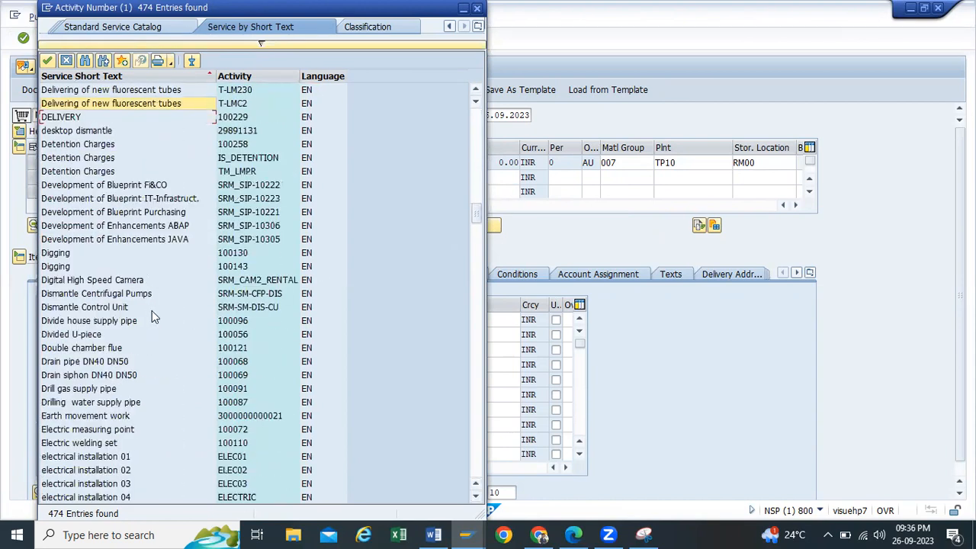
{"action": "left_click_drag", "start_coordinate": [486, 366], "coordinate": [486, 367]}
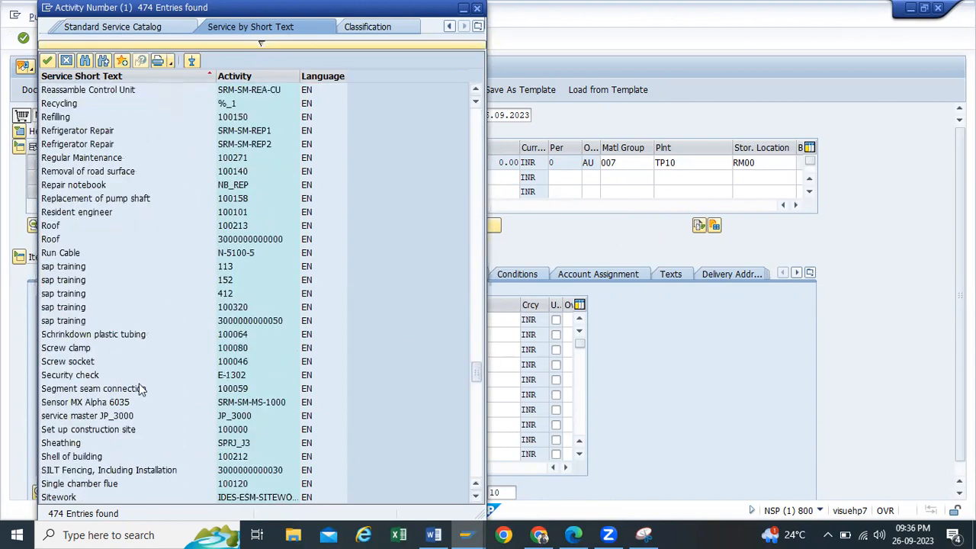
{"action": "scroll", "coordinate": [81, 368], "scroll_direction": "up", "scroll_amount": 5}
{"action": "scroll", "coordinate": [80, 368], "scroll_direction": "down", "scroll_amount": 3}
{"action": "scroll", "coordinate": [81, 371], "scroll_direction": "down", "scroll_amount": 10}
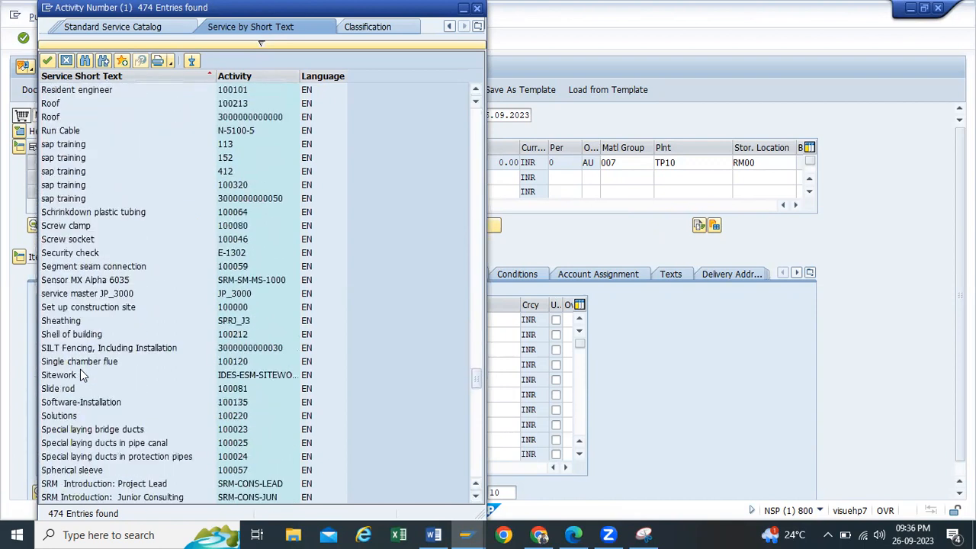
{"action": "scroll", "coordinate": [82, 371], "scroll_direction": "up", "scroll_amount": 13}
{"action": "scroll", "coordinate": [84, 373], "scroll_direction": "up", "scroll_amount": 20}
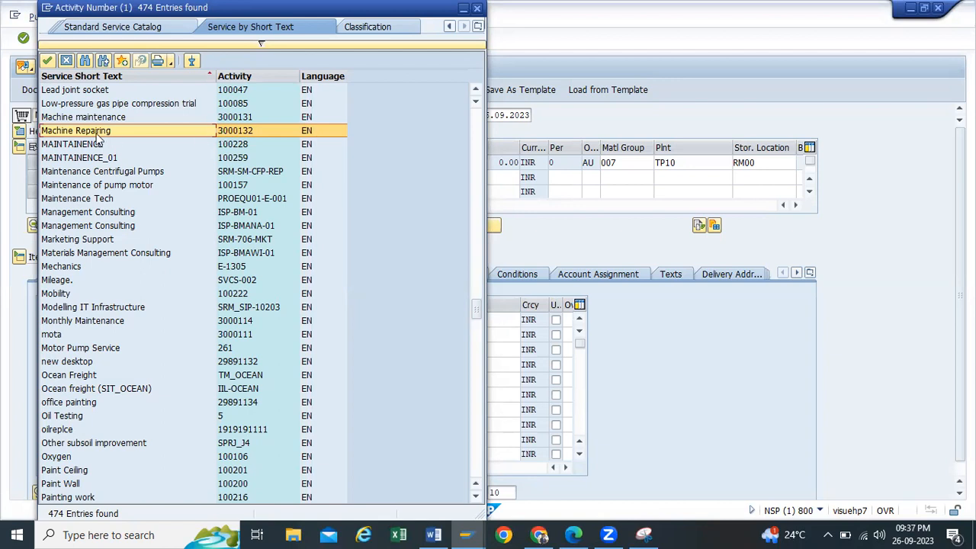
{"action": "left_click", "coordinate": [478, 9]}
{"action": "left_click", "coordinate": [148, 319]}
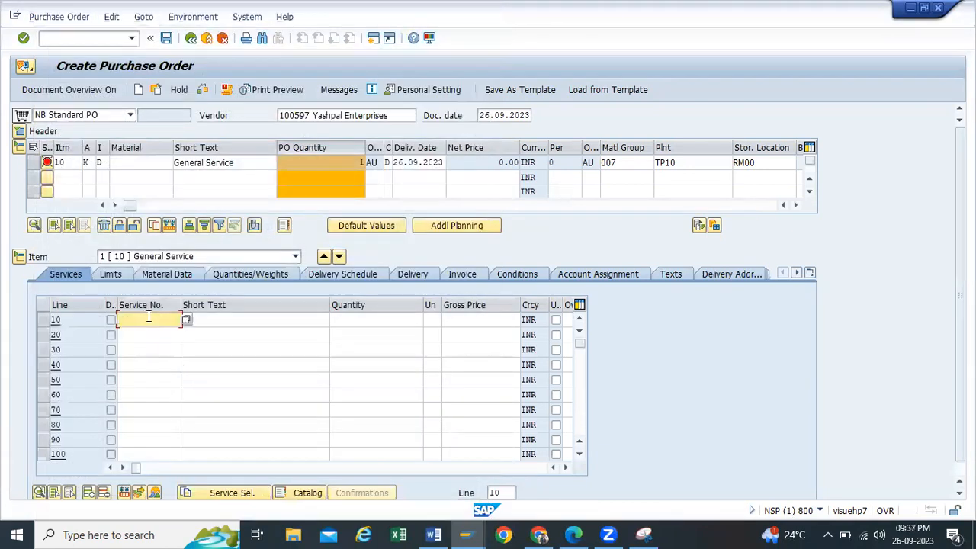
Step: Fill service line 10 as 'Changing of Lights', quantity 50 EA at gross price 100
{"action": "left_click", "coordinate": [206, 321]}
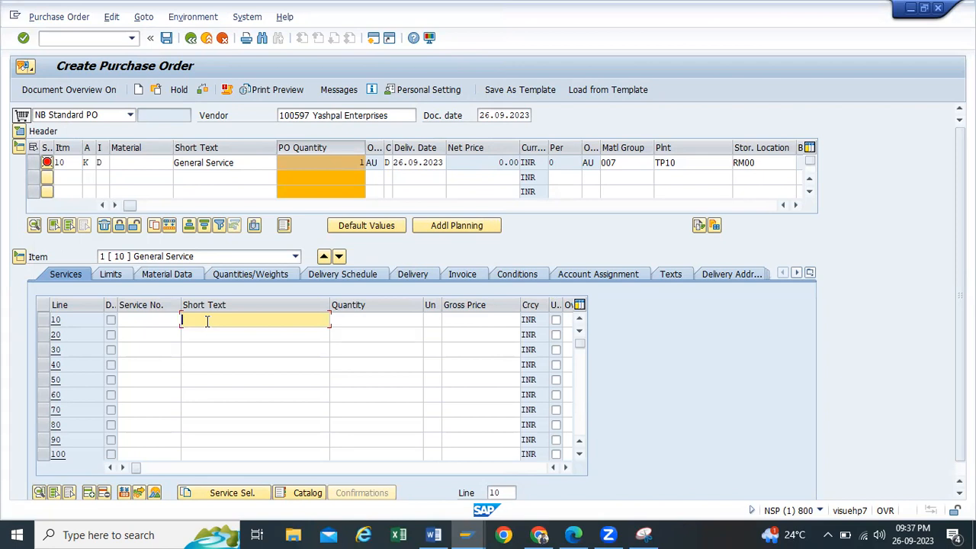
{"action": "type", "text": "Changing of Lights"}
{"action": "left_click", "coordinate": [347, 320]}
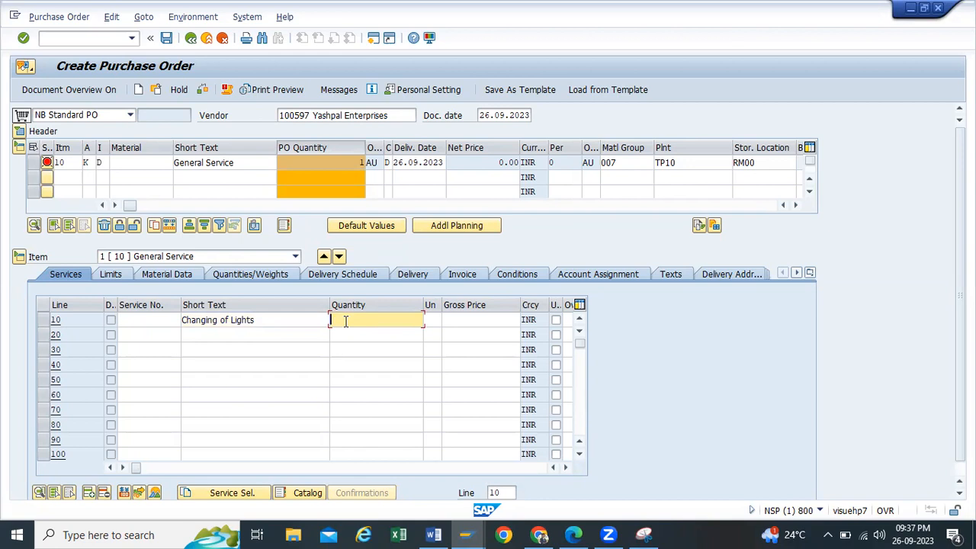
{"action": "type", "text": "50"}
{"action": "left_click", "coordinate": [435, 322]}
{"action": "type", "text": "EA"}
{"action": "left_click", "coordinate": [448, 321]}
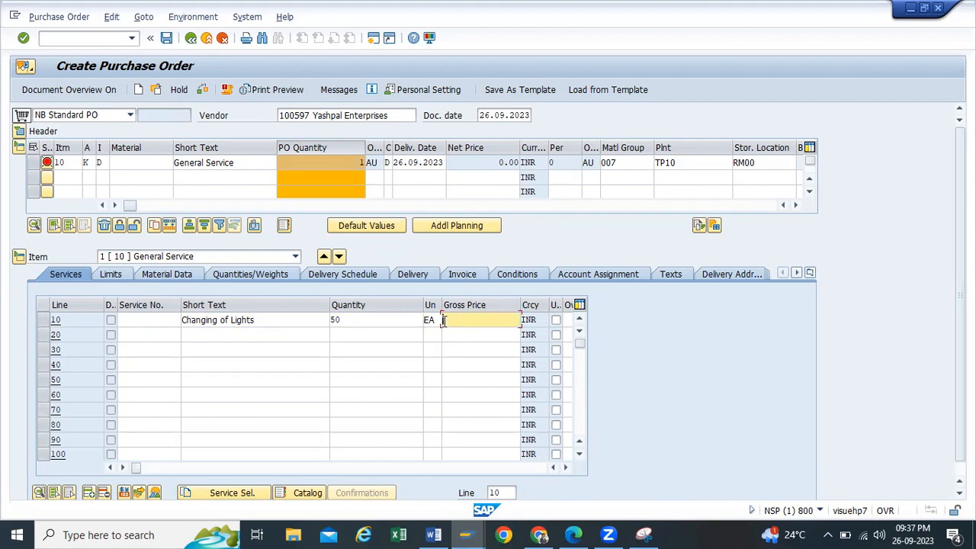
{"action": "type", "text": "100"}
{"action": "key", "text": "Return"}
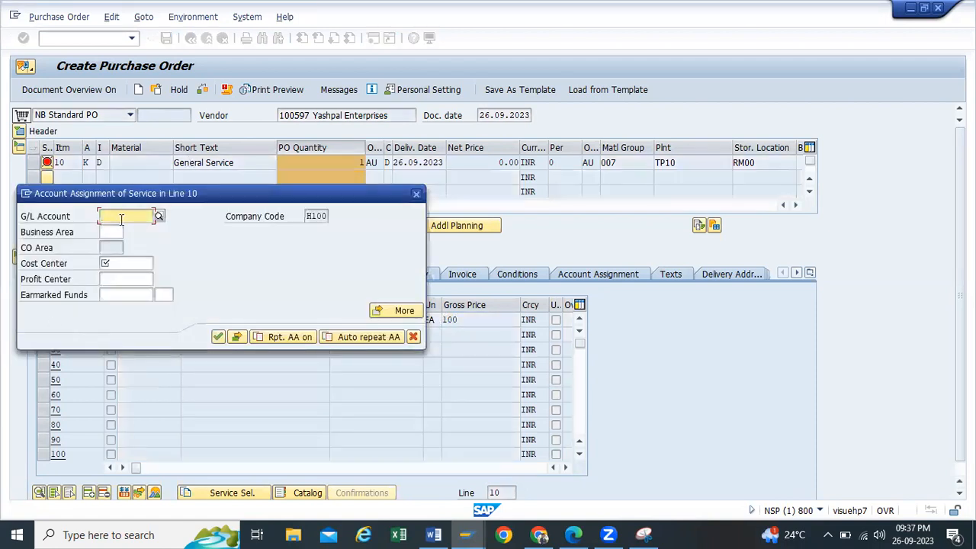
Step: Assign service line 10 to G/L account 417000 and cost center 112100
{"action": "type", "text": "4"}
{"action": "left_click", "coordinate": [120, 229]}
{"action": "left_click", "coordinate": [107, 216]}
{"action": "left_click", "coordinate": [141, 264]}
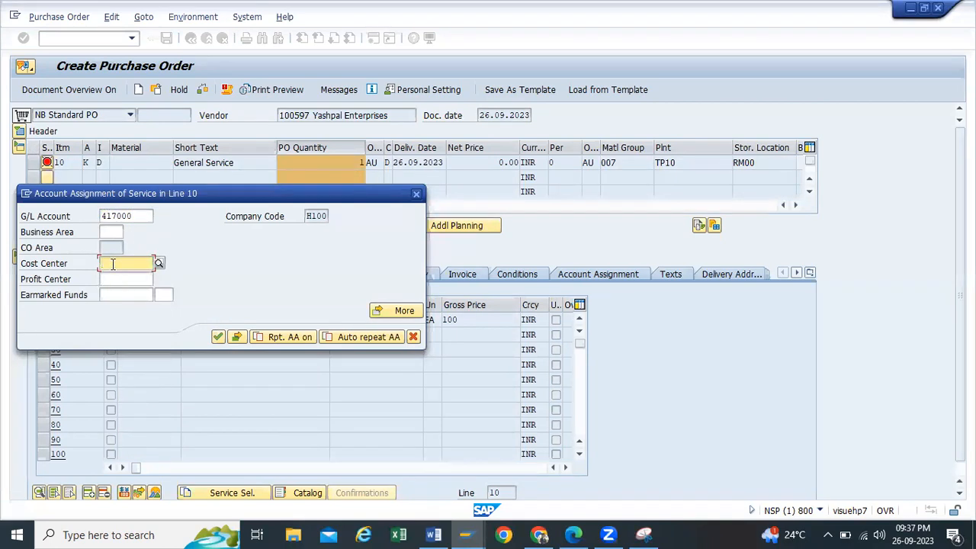
{"action": "left_click_drag", "start_coordinate": [140, 215], "coordinate": [43, 215]}
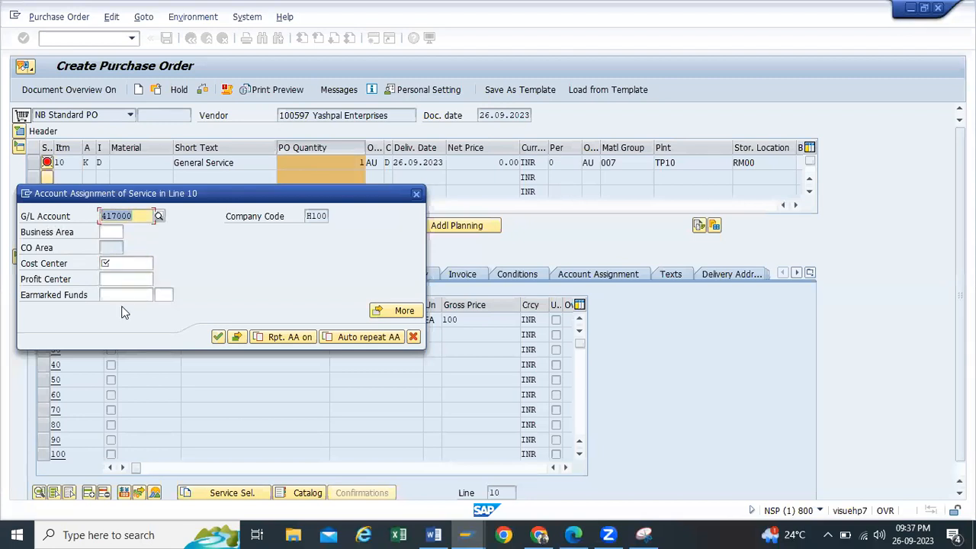
{"action": "left_click", "coordinate": [119, 264]}
{"action": "left_click", "coordinate": [116, 273]}
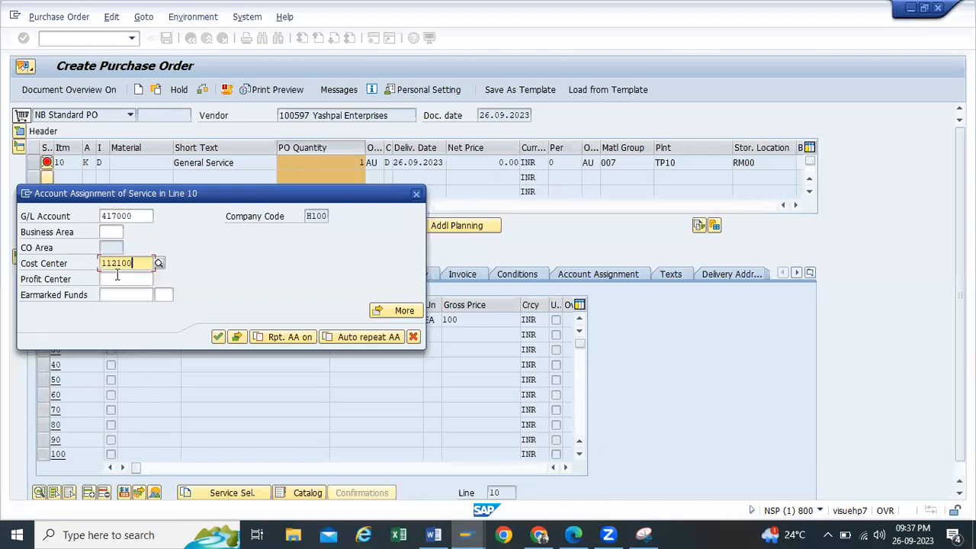
{"action": "left_click_drag", "start_coordinate": [197, 192], "coordinate": [812, 243]}
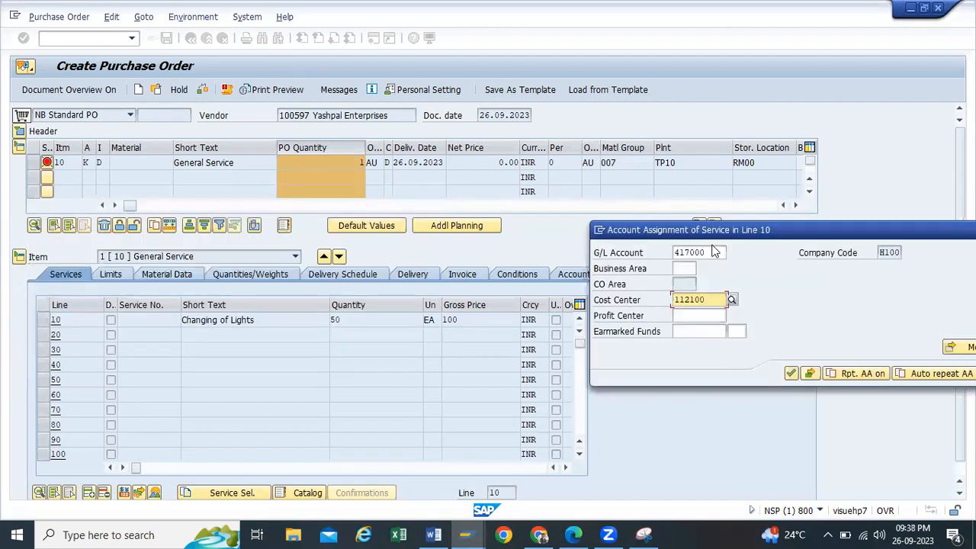
{"action": "left_click", "coordinate": [644, 534]}
Step: Capture the purchase order screen and highlight K, D, Changing of Lights, 417000 and 112100
{"action": "left_click", "coordinate": [30, 50]}
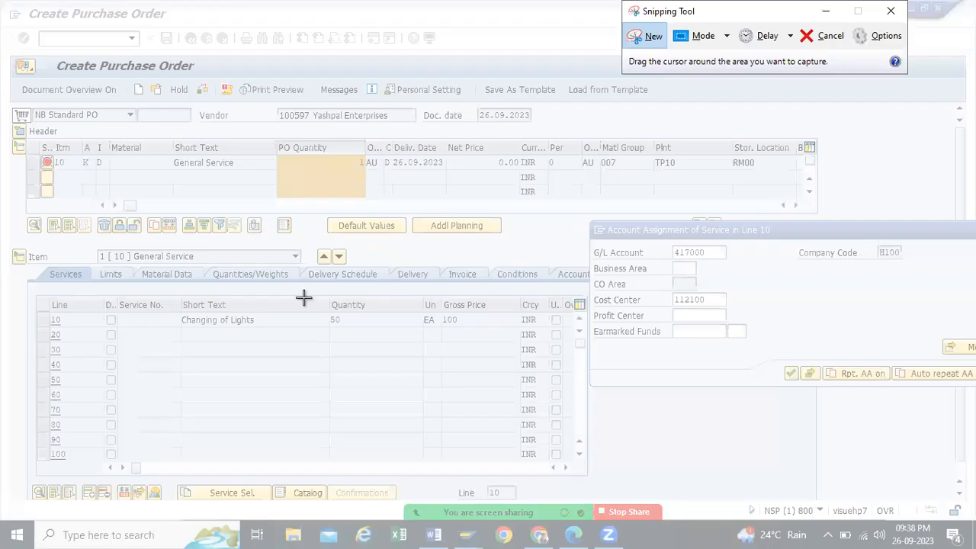
{"action": "left_click_drag", "start_coordinate": [6, 45], "coordinate": [910, 474]}
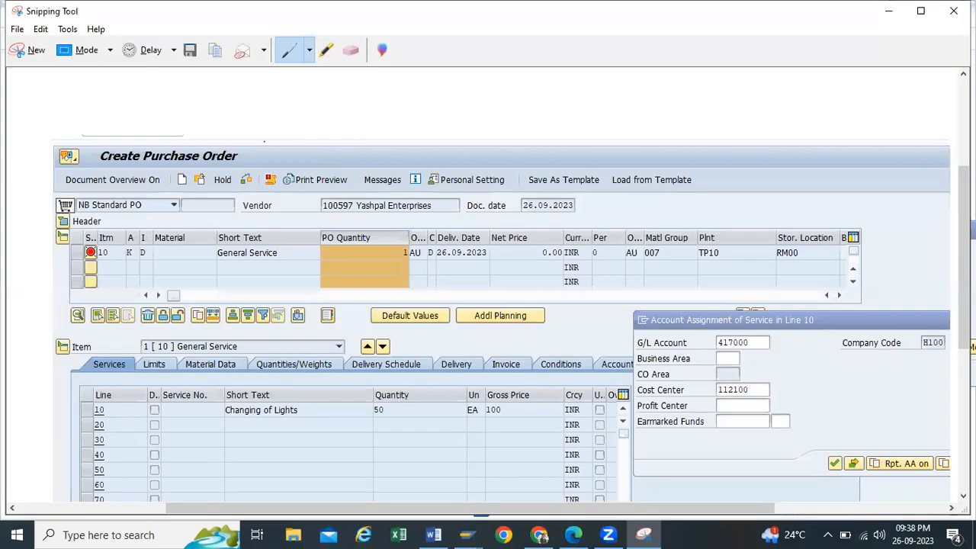
{"action": "left_click", "coordinate": [327, 50]}
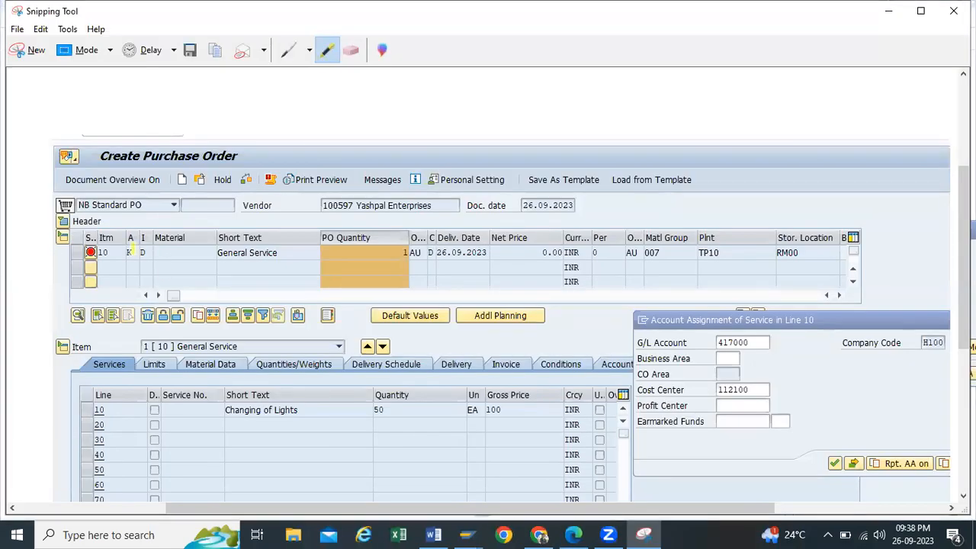
{"action": "left_click_drag", "start_coordinate": [129, 252], "coordinate": [152, 253]}
{"action": "left_click_drag", "start_coordinate": [228, 410], "coordinate": [310, 409]}
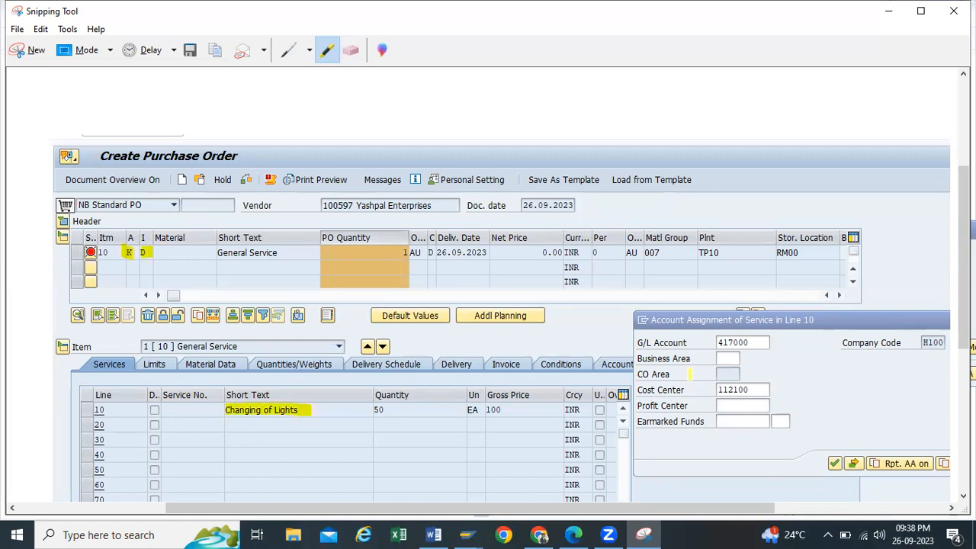
{"action": "left_click_drag", "start_coordinate": [708, 342], "coordinate": [767, 343]}
{"action": "left_click_drag", "start_coordinate": [714, 390], "coordinate": [766, 390]}
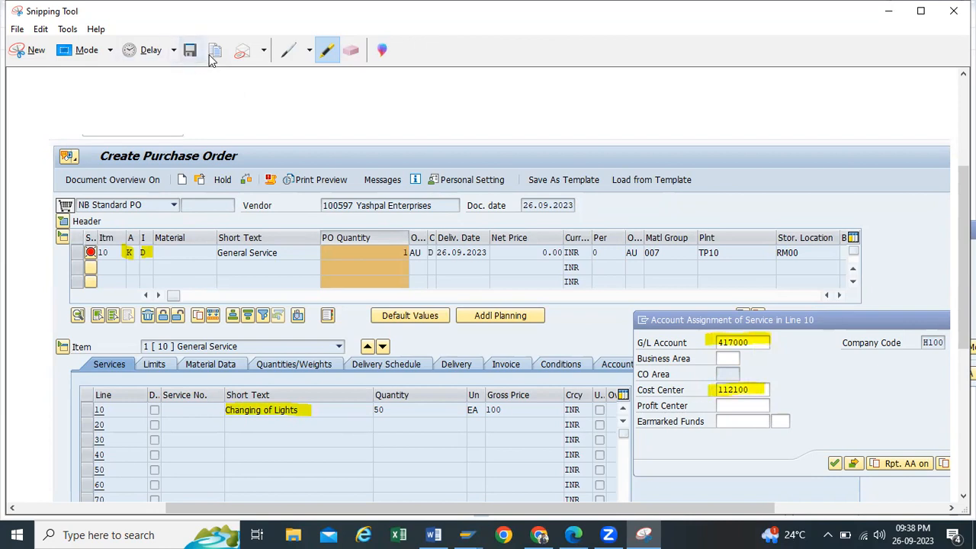
{"action": "left_click", "coordinate": [887, 11]}
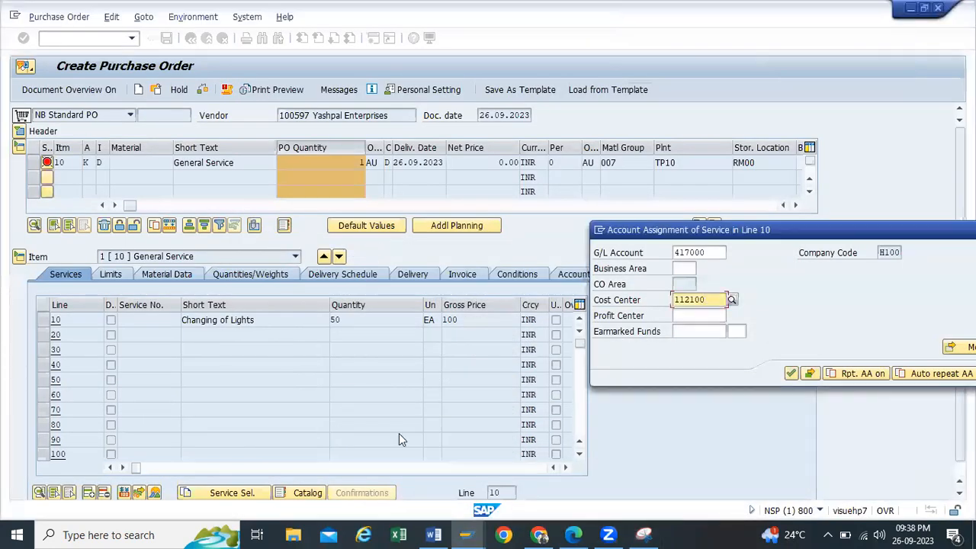
Step: Paste the highlighted capture into the Word document on a new line below the PO heading
{"action": "left_click", "coordinate": [434, 535]}
{"action": "left_click", "coordinate": [443, 311]}
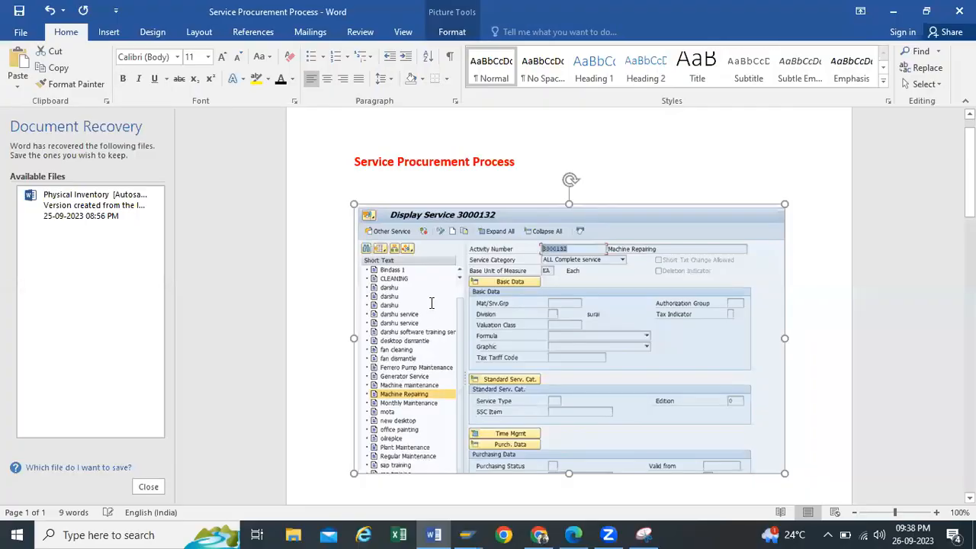
{"action": "scroll", "coordinate": [444, 311], "scroll_direction": "down", "scroll_amount": 5}
{"action": "left_click", "coordinate": [476, 219]}
{"action": "key", "text": "Return"}
{"action": "key", "text": "Return"}
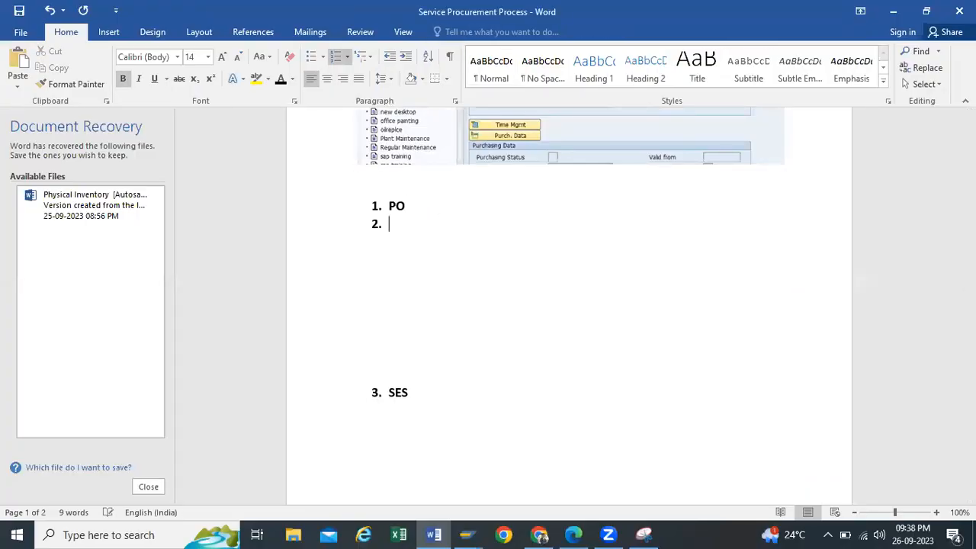
{"action": "key", "text": "ctrl+v"}
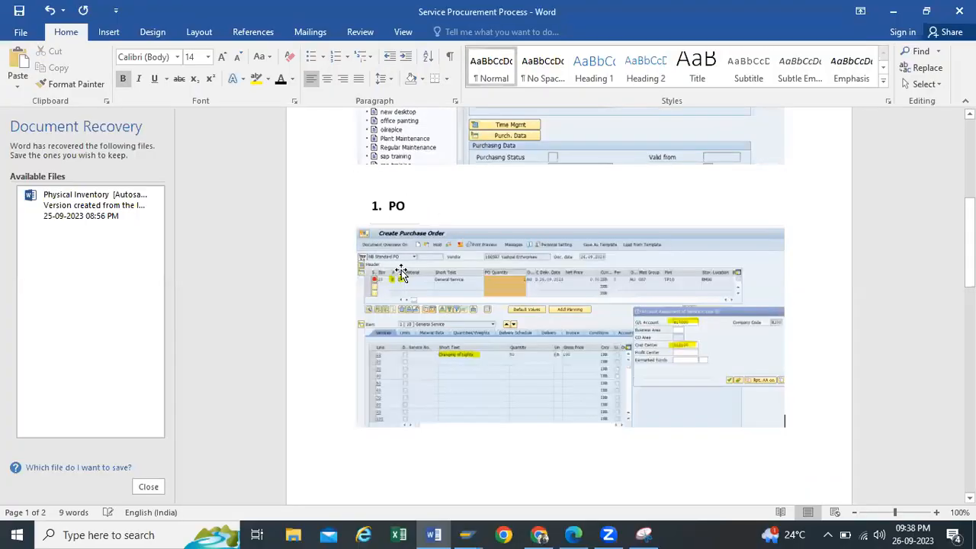
{"action": "left_click", "coordinate": [442, 229]}
{"action": "left_click", "coordinate": [893, 14]}
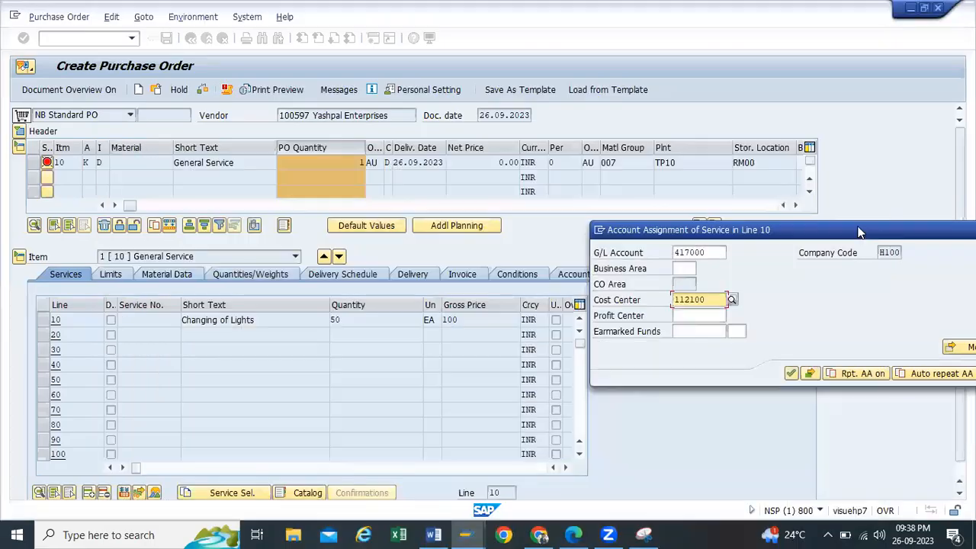
Step: Confirm line 10's account assignment and add line 20: Painting of Shop Floor, 10 EA at 1000
{"action": "left_click_drag", "start_coordinate": [847, 224], "coordinate": [547, 210]}
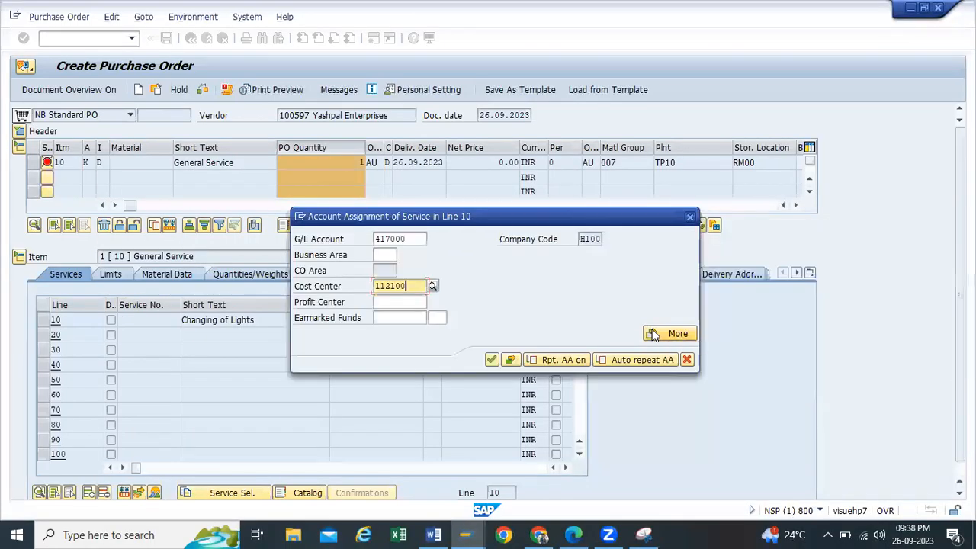
{"action": "key", "text": "Return"}
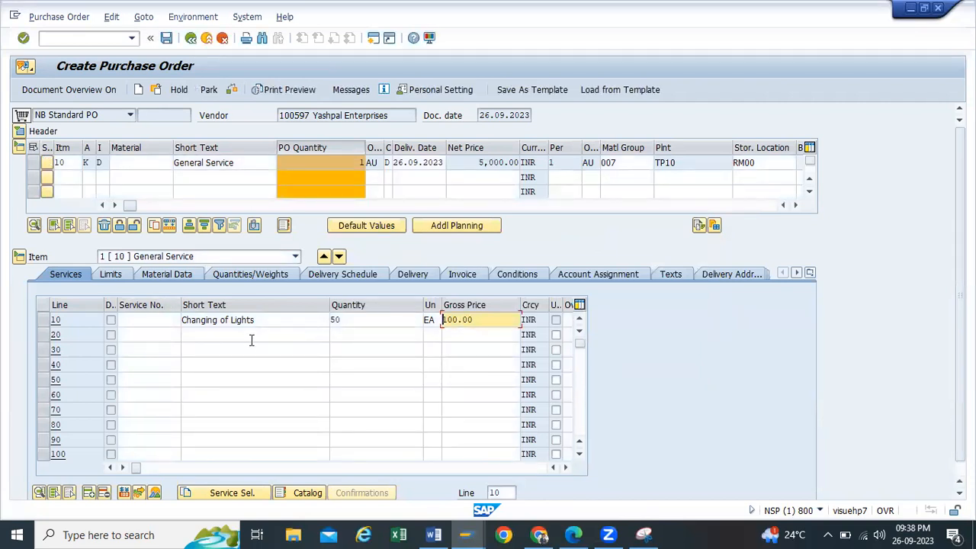
{"action": "left_click", "coordinate": [251, 338]}
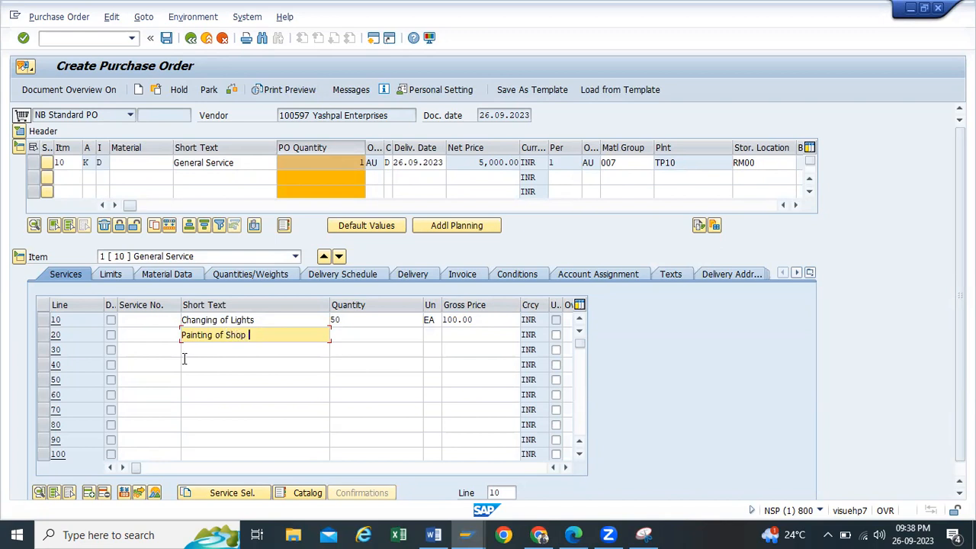
{"action": "type", "text": "loor"}
{"action": "left_click", "coordinate": [345, 334]}
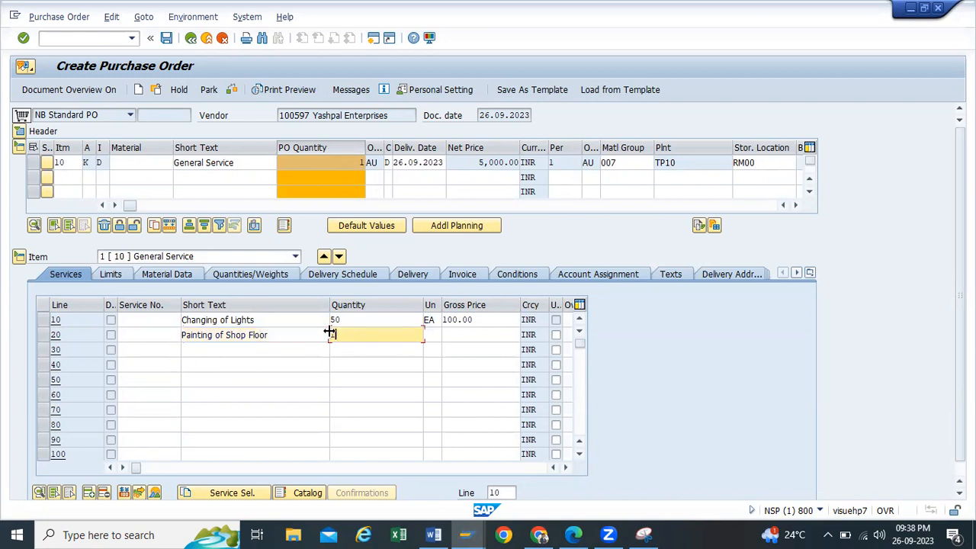
{"action": "type", "text": "10"}
{"action": "left_click", "coordinate": [433, 338]}
{"action": "type", "text": "EA"}
{"action": "left_click", "coordinate": [458, 333]}
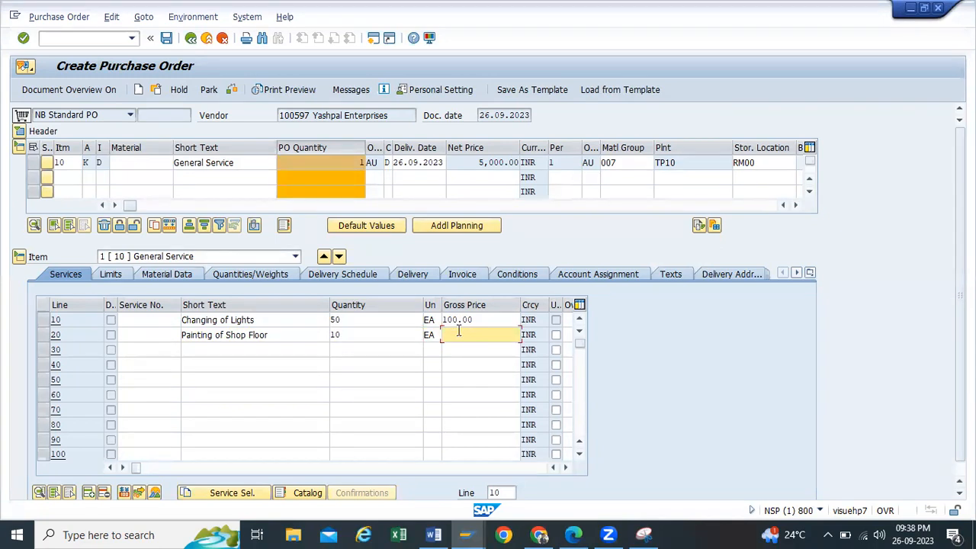
{"action": "type", "text": "1000"}
Step: Add service line 30: Housekeeping, 5 EA at gross price 500
{"action": "left_click", "coordinate": [258, 351]}
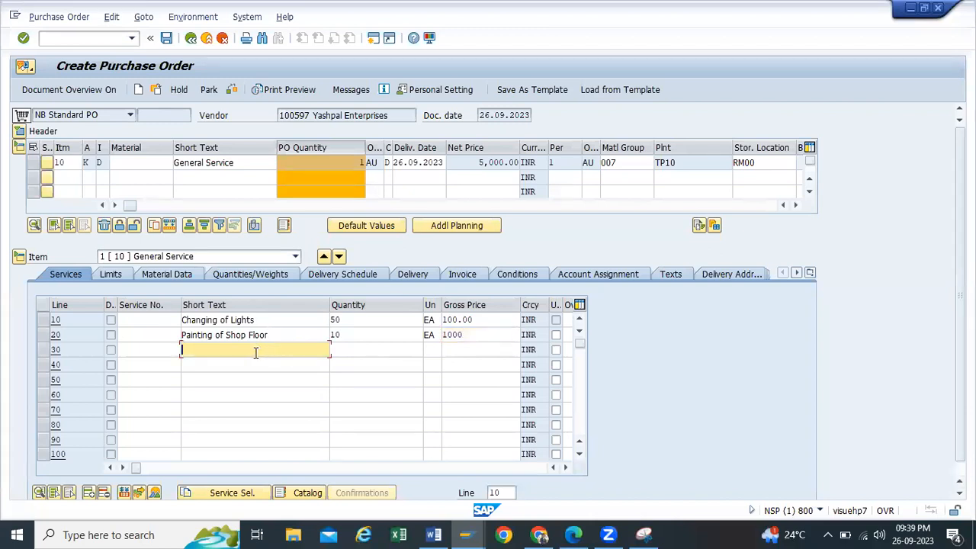
{"action": "type", "text": "Ho"}
{"action": "type", "text": "usekeeping"}
{"action": "left_click", "coordinate": [393, 349]}
{"action": "type", "text": "5"}
{"action": "left_click", "coordinate": [430, 354]}
{"action": "type", "text": "EA"}
{"action": "left_click", "coordinate": [461, 351]}
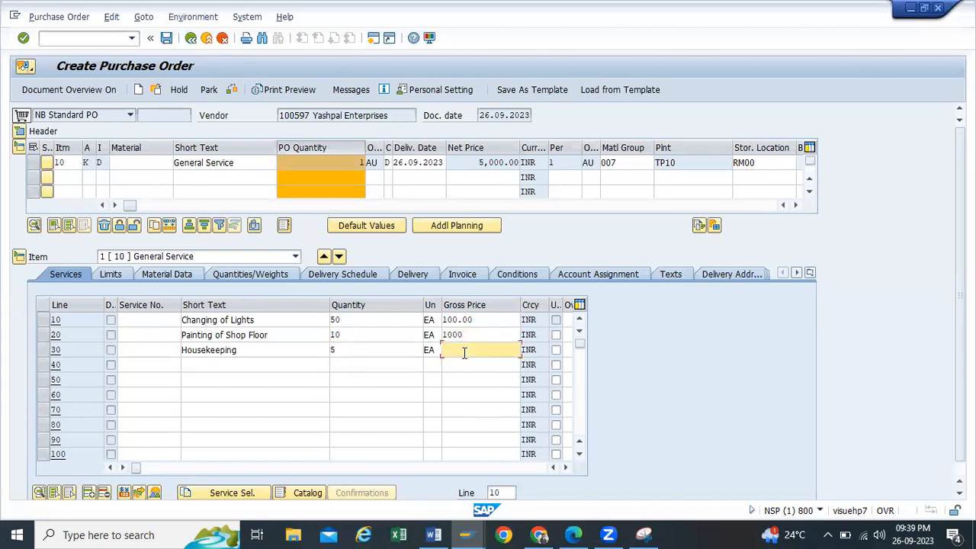
{"action": "left_click", "coordinate": [453, 344]}
{"action": "type", "text": "200"}
{"action": "key", "text": "BackSpace"}
{"action": "key", "text": "BackSpace"}
{"action": "key", "text": "BackSpace"}
{"action": "type", "text": "2"}
{"action": "key", "text": "BackSpace"}
{"action": "type", "text": "500"}
{"action": "left_click_drag", "start_coordinate": [234, 162], "coordinate": [160, 161]}
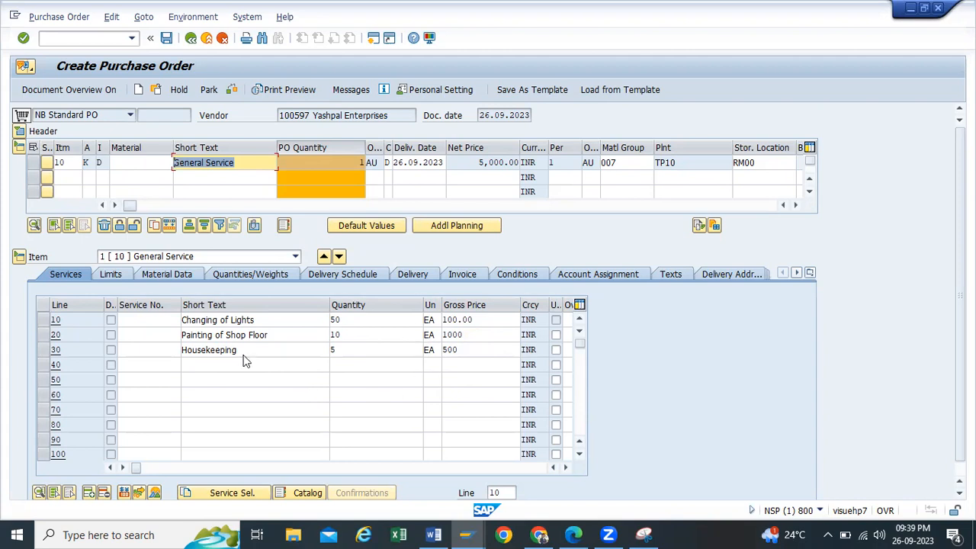
Step: Assign service line 20 to G/L account 417000 and cost center 112100
{"action": "key", "text": "Return"}
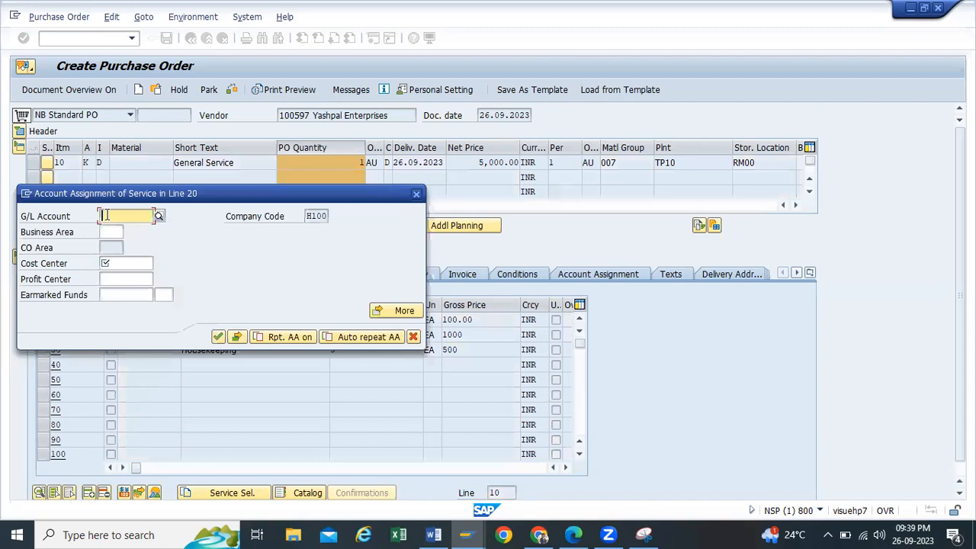
{"action": "type", "text": "417000"}
{"action": "left_click", "coordinate": [128, 263]}
{"action": "left_click", "coordinate": [124, 273]}
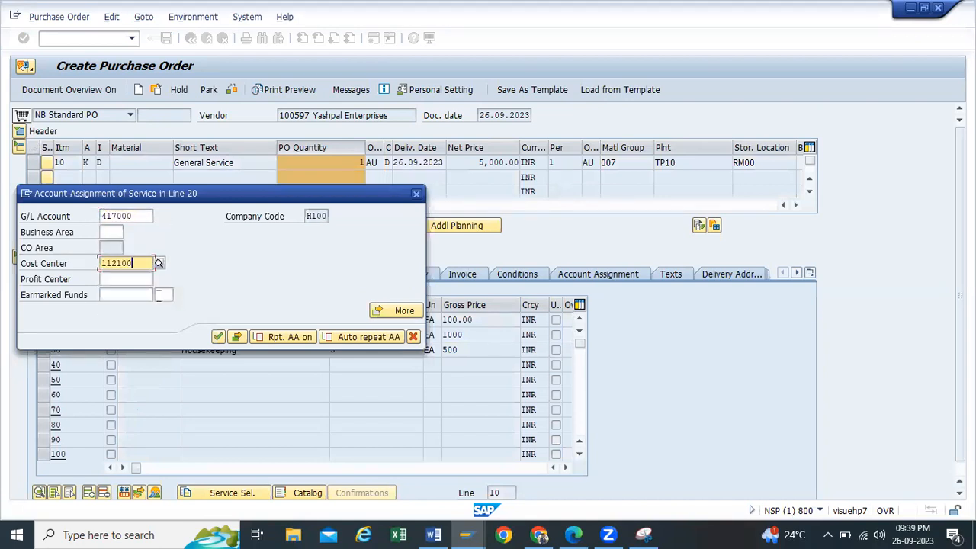
{"action": "left_click", "coordinate": [218, 336]}
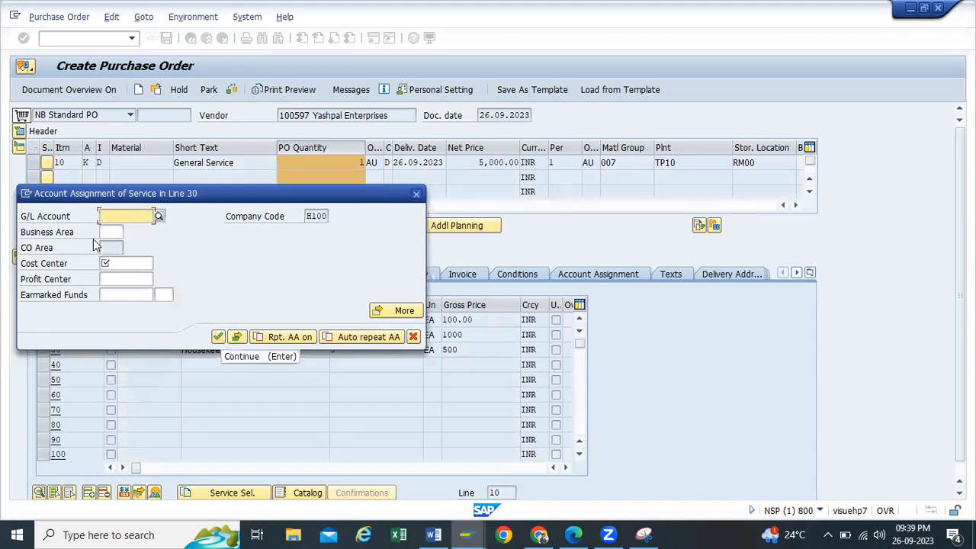
Step: Give the Housekeeping line 30 G/L account 417000 and cost center 112100, totalling 17,500.00
{"action": "left_click", "coordinate": [116, 230]}
{"action": "left_click", "coordinate": [113, 264]}
{"action": "key", "text": "BackSpace"}
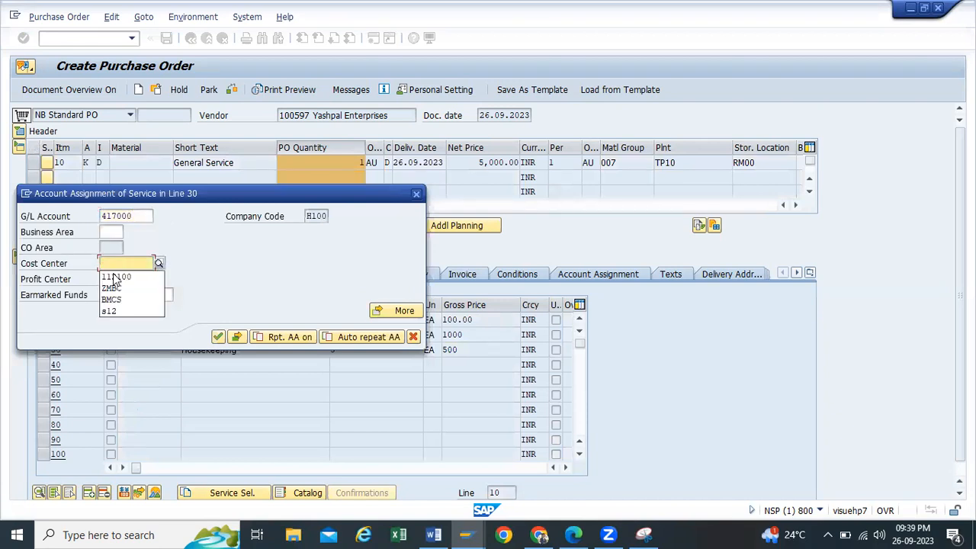
{"action": "left_click", "coordinate": [115, 278]}
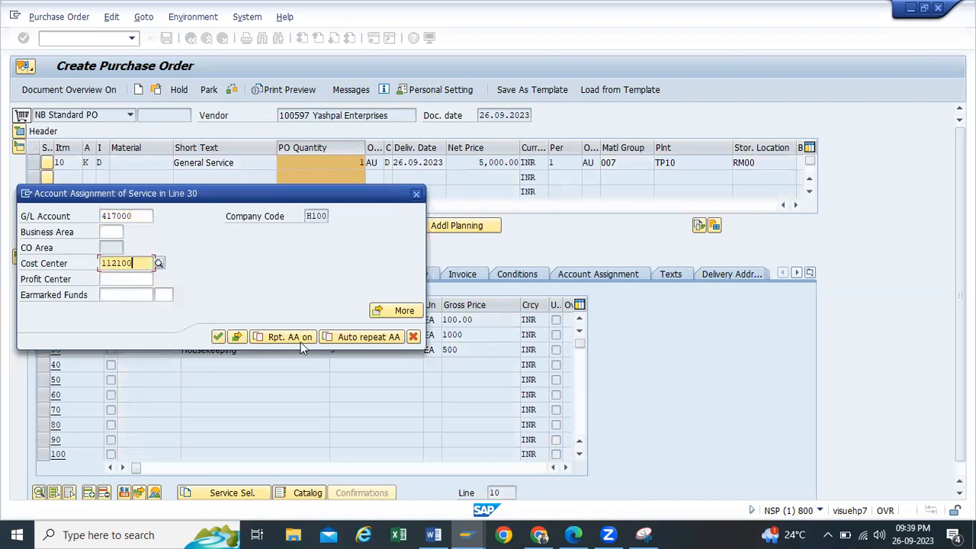
{"action": "left_click", "coordinate": [220, 337]}
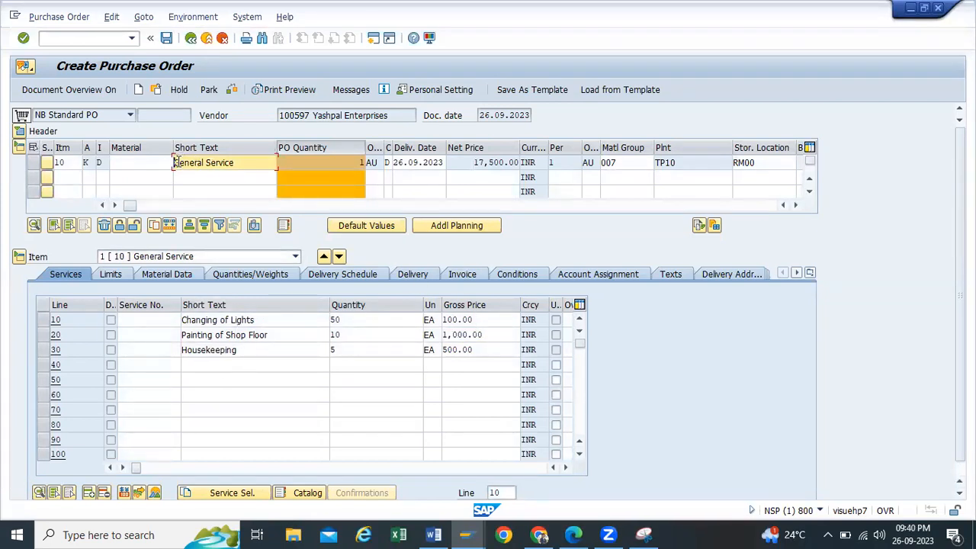
{"action": "left_click", "coordinate": [476, 162]}
{"action": "left_click_drag", "start_coordinate": [476, 162], "coordinate": [522, 165]}
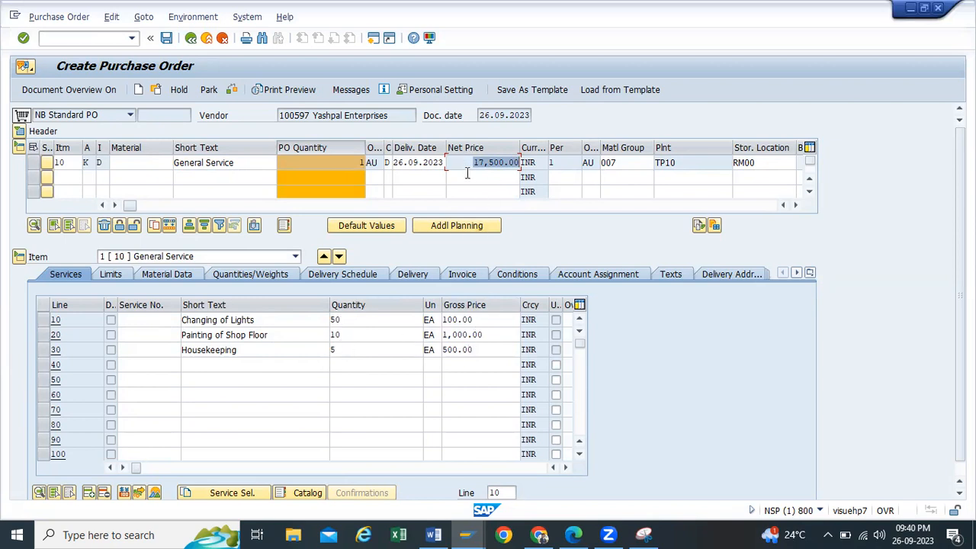
{"action": "left_click_drag", "start_coordinate": [472, 162], "coordinate": [519, 163]}
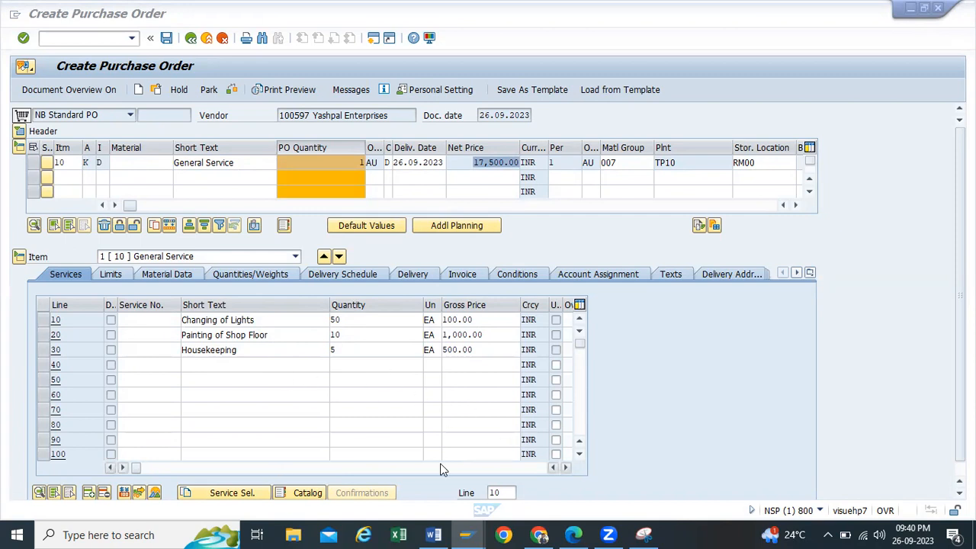
{"action": "left_click", "coordinate": [750, 361]}
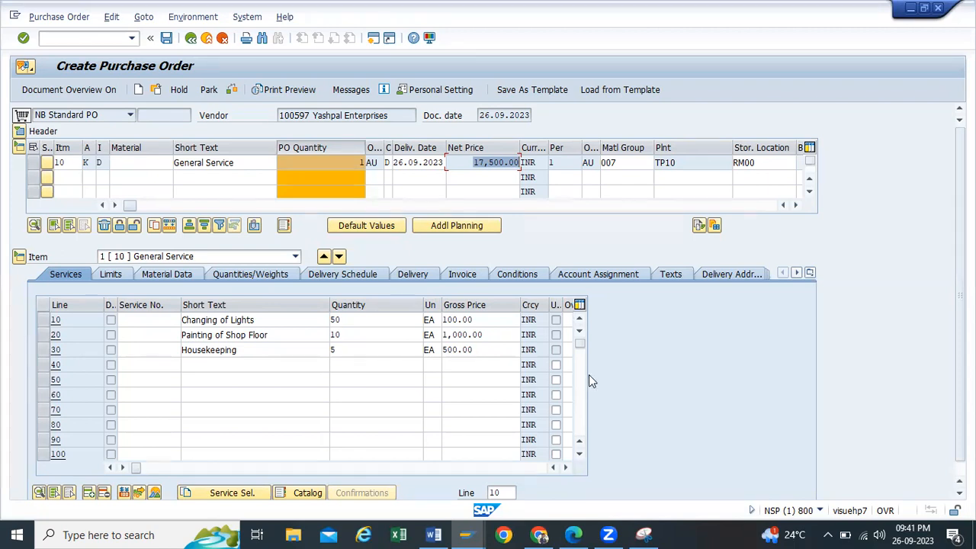
{"action": "left_click", "coordinate": [253, 320]}
{"action": "left_click_drag", "start_coordinate": [254, 320], "coordinate": [191, 320]}
{"action": "left_click_drag", "start_coordinate": [288, 334], "coordinate": [19, 350]}
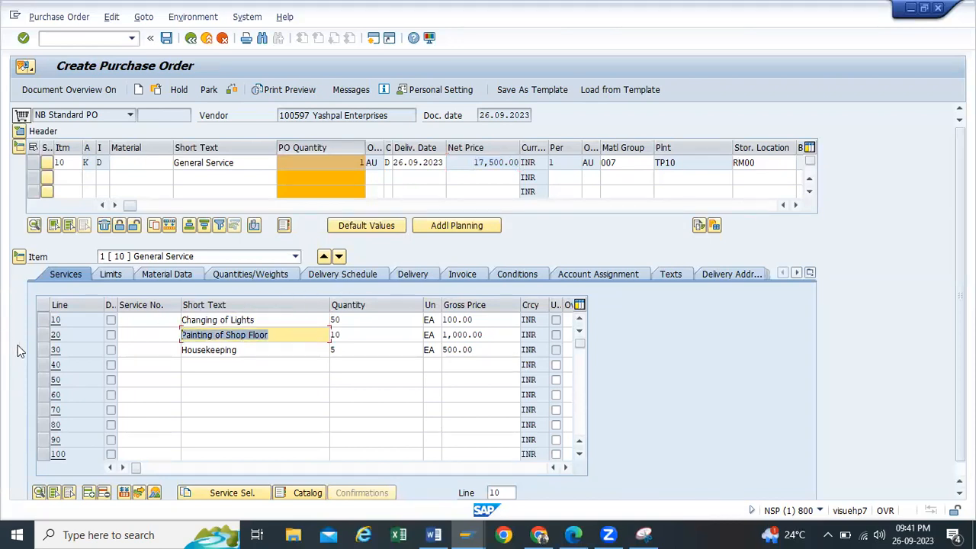
{"action": "left_click_drag", "start_coordinate": [250, 350], "coordinate": [18, 328]}
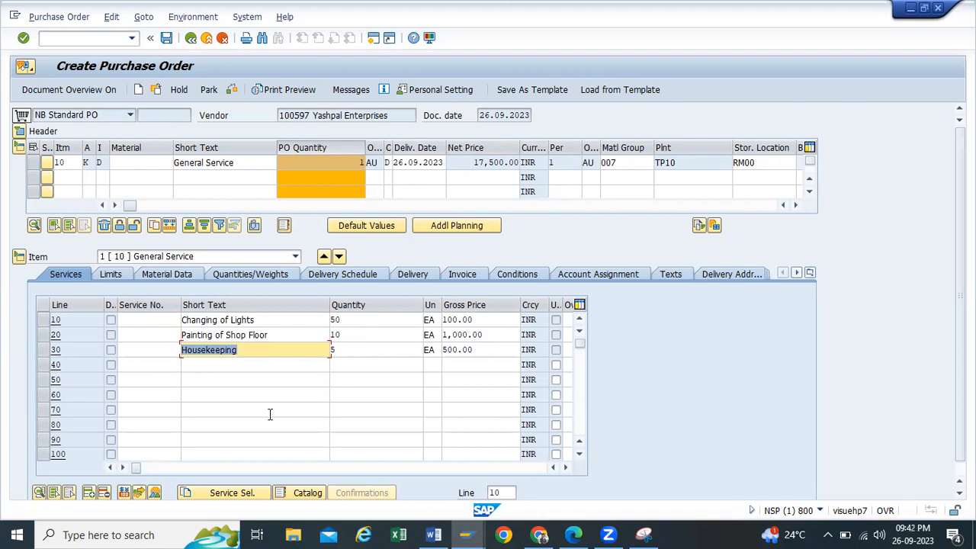
Step: On the Limits tab, enter 5000 as the General Service item's overall limit and expected value
{"action": "left_click", "coordinate": [104, 276]}
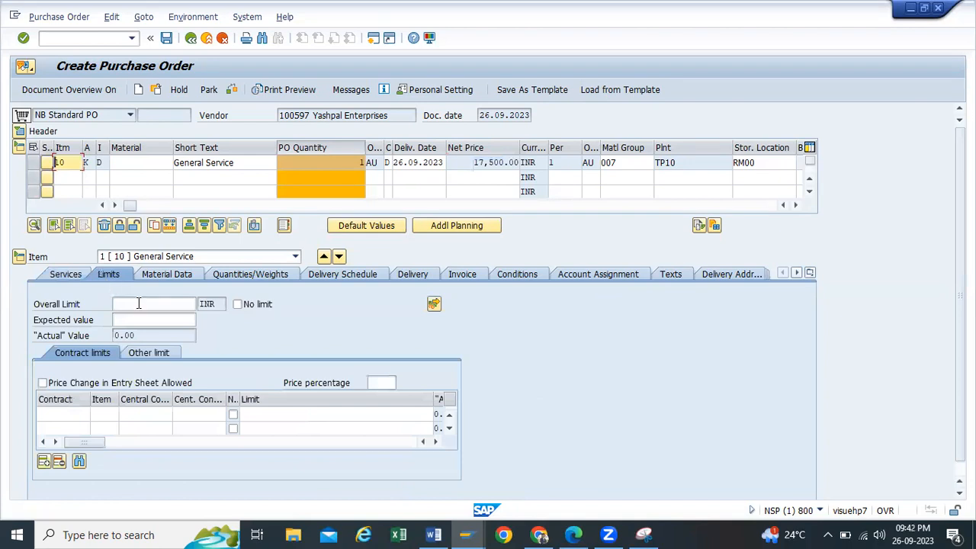
{"action": "left_click", "coordinate": [139, 304]}
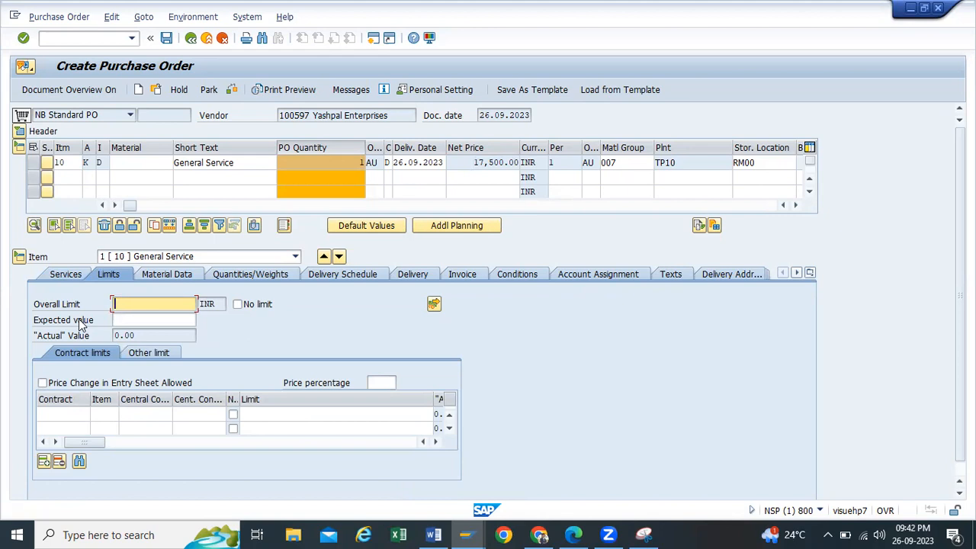
{"action": "type", "text": "5000"}
{"action": "left_click", "coordinate": [117, 320]}
{"action": "type", "text": "5000"}
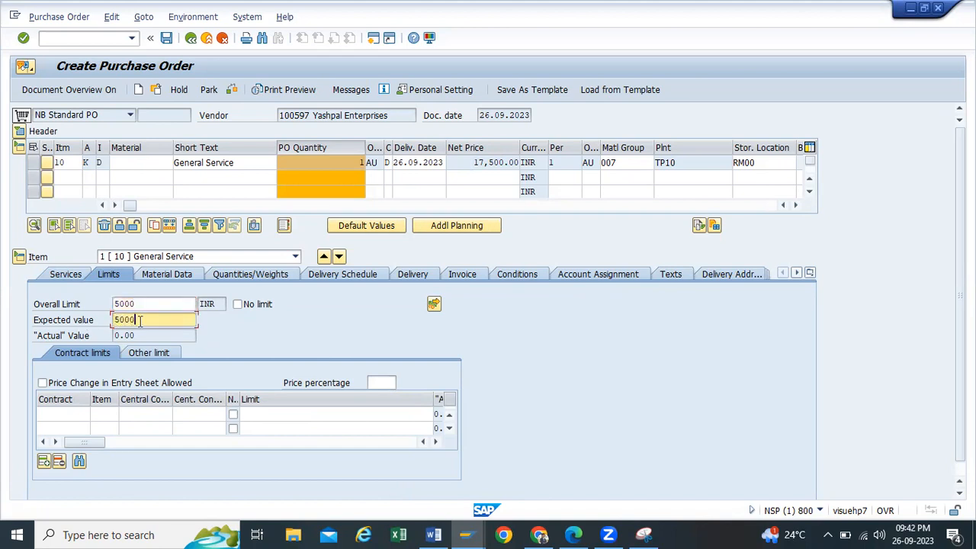
{"action": "key", "text": "shift+Tab"}
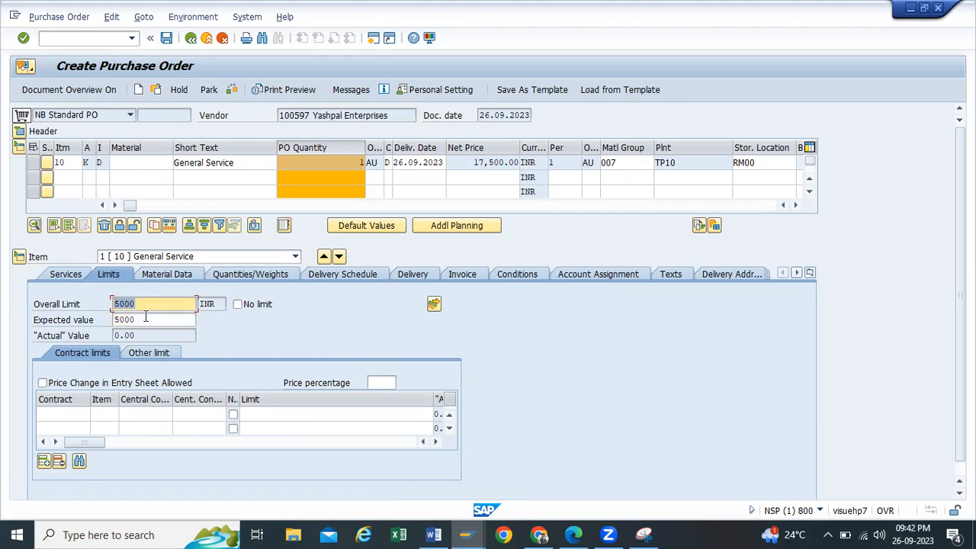
{"action": "key", "text": "Tab"}
{"action": "left_click", "coordinate": [173, 321]}
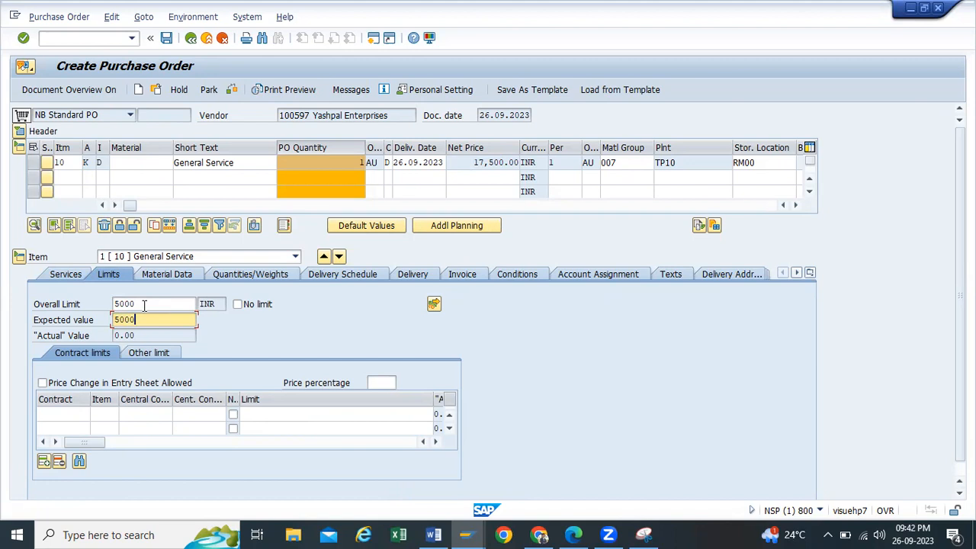
{"action": "left_click", "coordinate": [645, 534]}
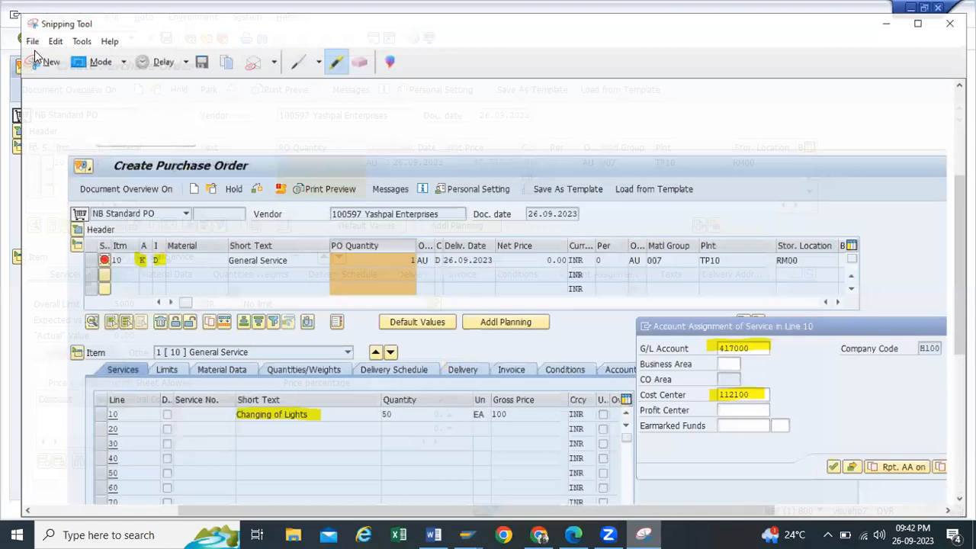
Step: Capture the SAP limits screen in Snipping Tool and highlight both 5000 values
{"action": "left_click", "coordinate": [34, 50]}
{"action": "left_click_drag", "start_coordinate": [8, 50], "coordinate": [836, 464]}
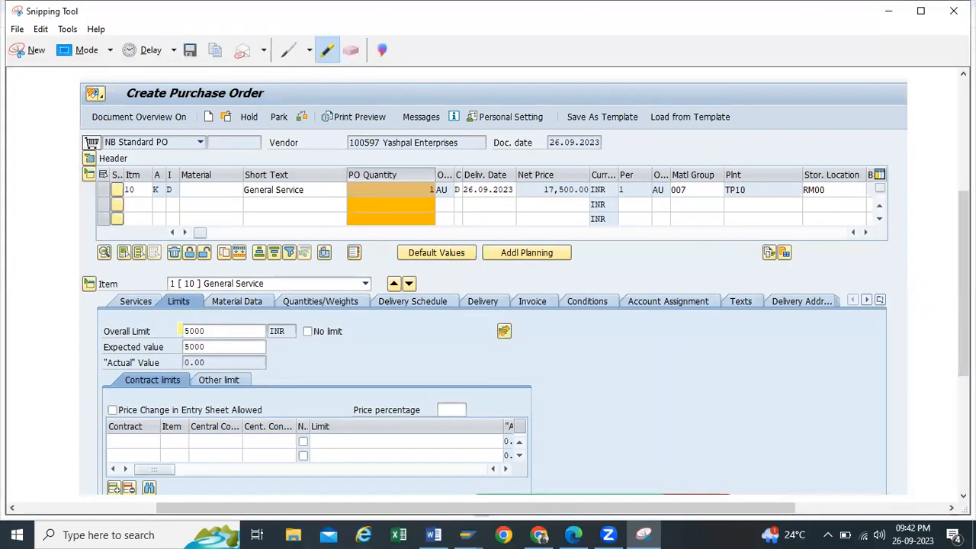
{"action": "mouse_move", "coordinate": [181, 331]}
{"action": "left_mouse_down"}
{"action": "mouse_move", "coordinate": [213, 331]}
{"action": "mouse_move", "coordinate": [214, 347]}
{"action": "left_mouse_up"}
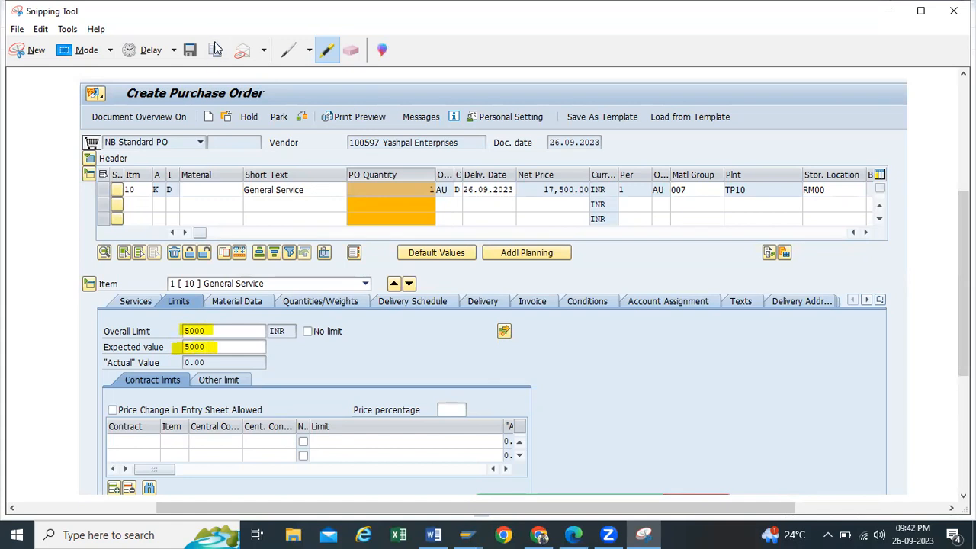
{"action": "left_click", "coordinate": [887, 12]}
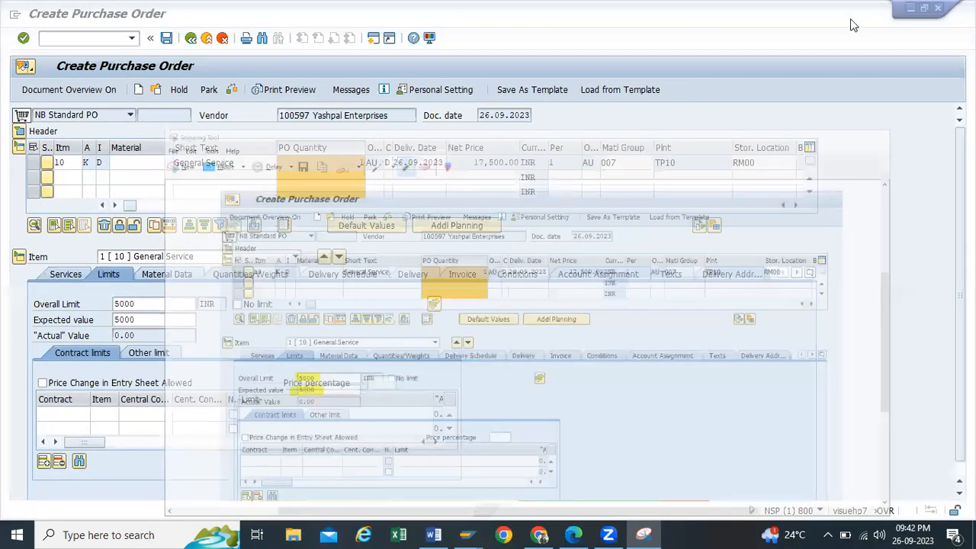
Step: Add the highlighted limits capture to the Service Procurement Process Word document
{"action": "left_click", "coordinate": [434, 535]}
{"action": "scroll", "coordinate": [843, 347], "scroll_direction": "down", "scroll_amount": 2}
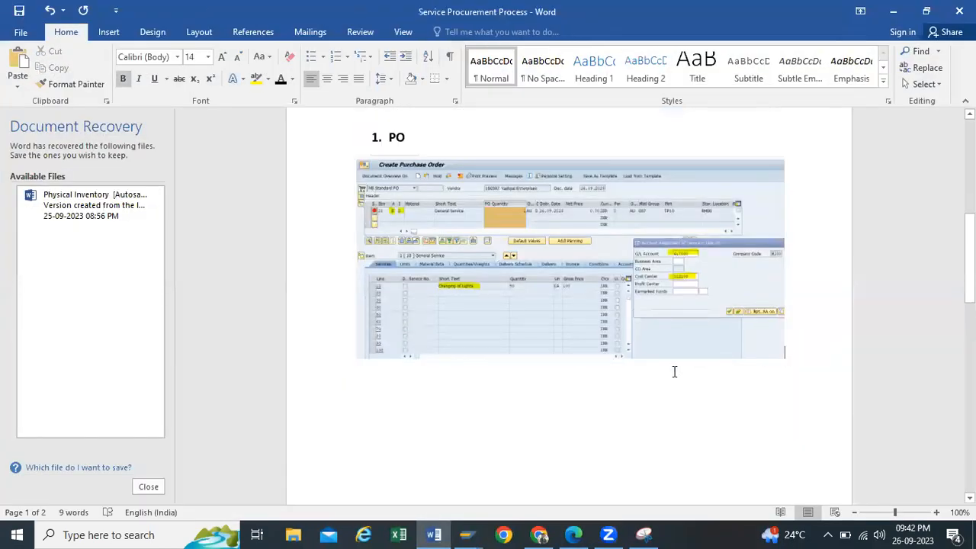
{"action": "scroll", "coordinate": [672, 375], "scroll_direction": "down", "scroll_amount": 15}
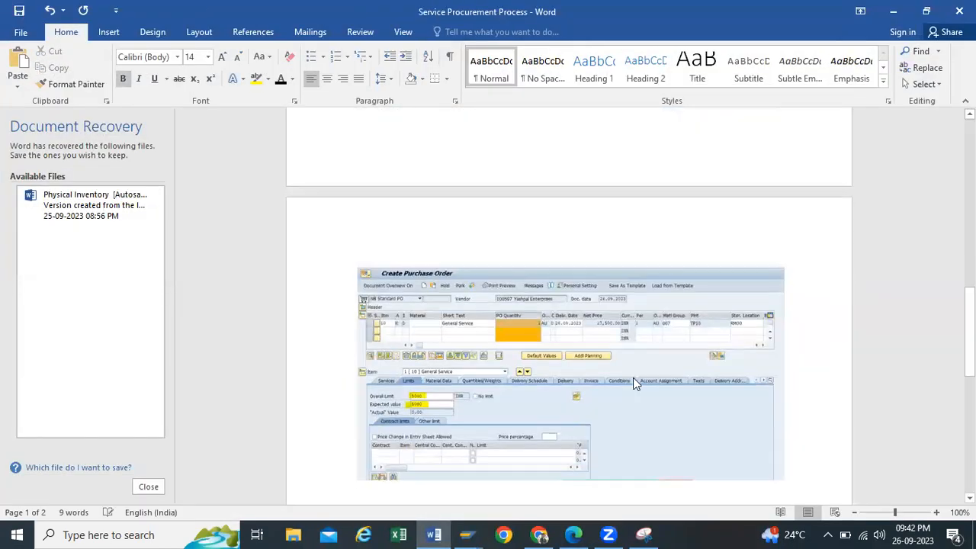
{"action": "left_click", "coordinate": [898, 17]}
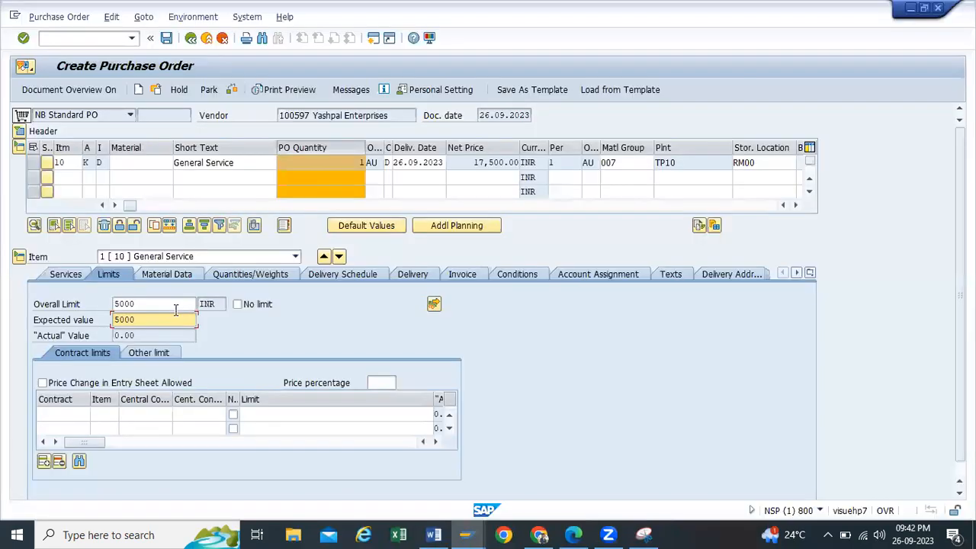
Step: Assign the limit to G/L account 417000 and cost center 112100, bringing net price to 22,500.00
{"action": "key", "text": "Return"}
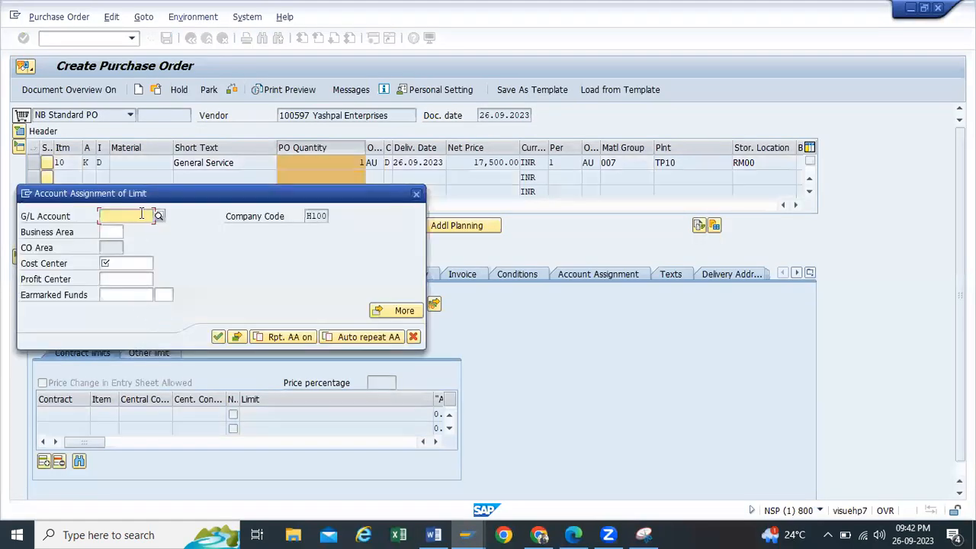
{"action": "type", "text": "4"}
{"action": "left_click", "coordinate": [125, 233]}
{"action": "left_click", "coordinate": [119, 265]}
{"action": "type", "text": "17000"}
{"action": "left_click", "coordinate": [113, 274]}
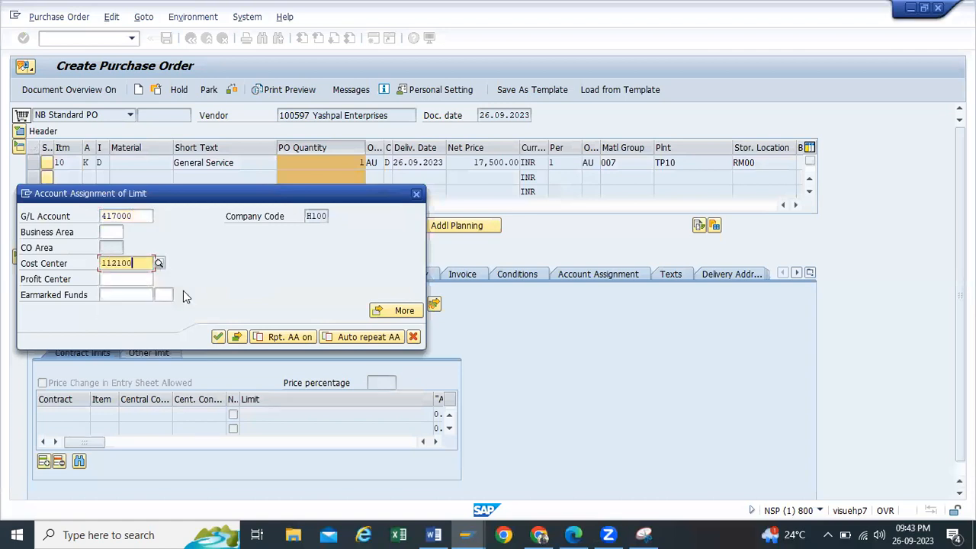
{"action": "left_click", "coordinate": [219, 337]}
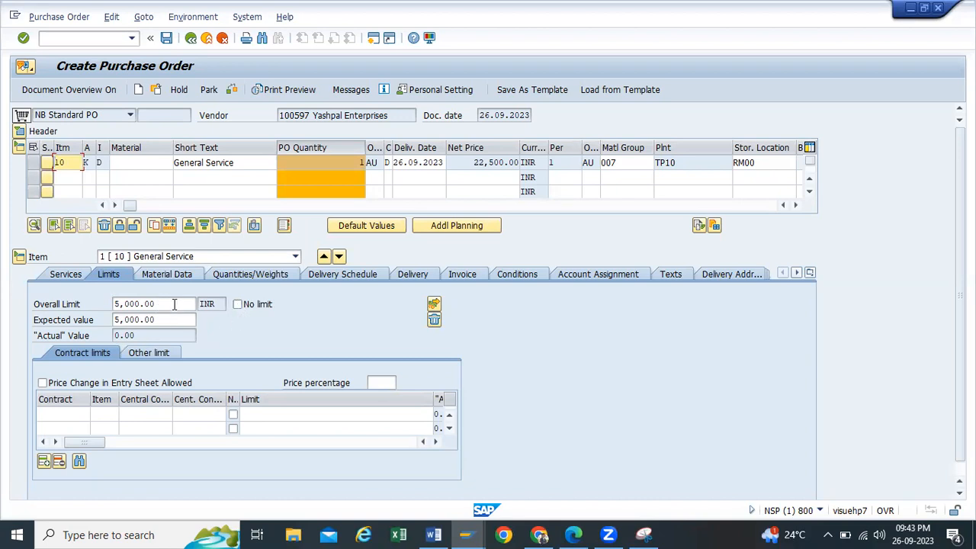
{"action": "left_click_drag", "start_coordinate": [174, 305], "coordinate": [59, 312]}
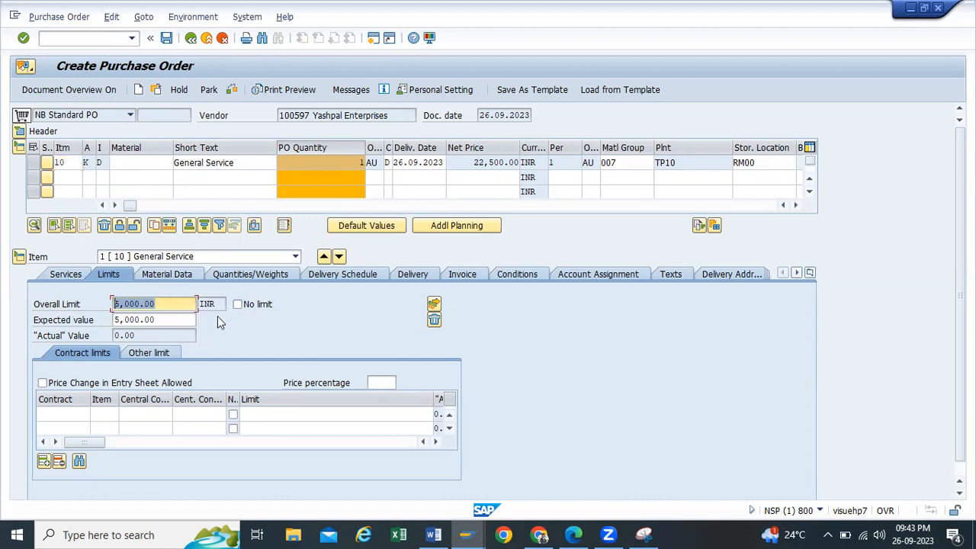
{"action": "left_click", "coordinate": [228, 91]}
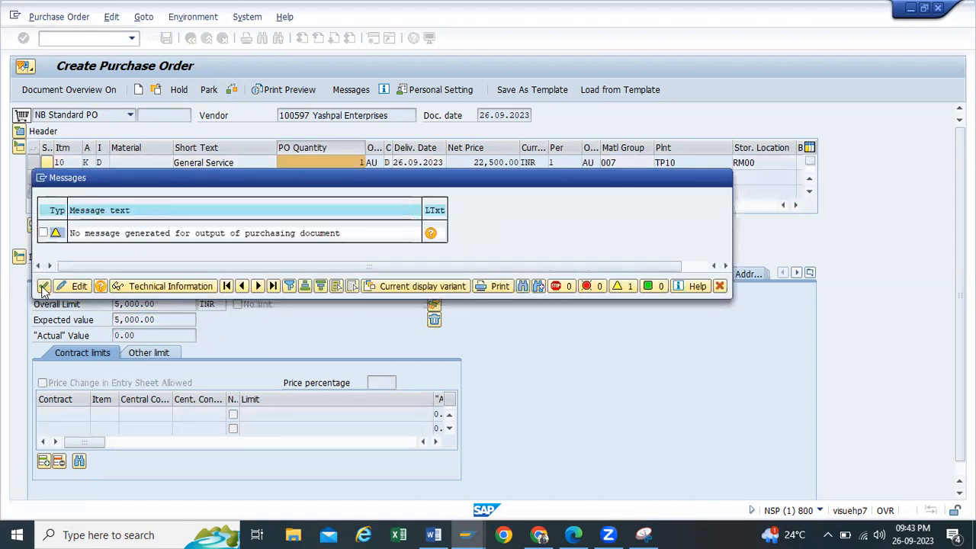
Step: Dismiss the check messages and save the order as a standard purchase order
{"action": "left_click", "coordinate": [723, 178]}
{"action": "left_click", "coordinate": [165, 40]}
{"action": "left_click", "coordinate": [213, 282]}
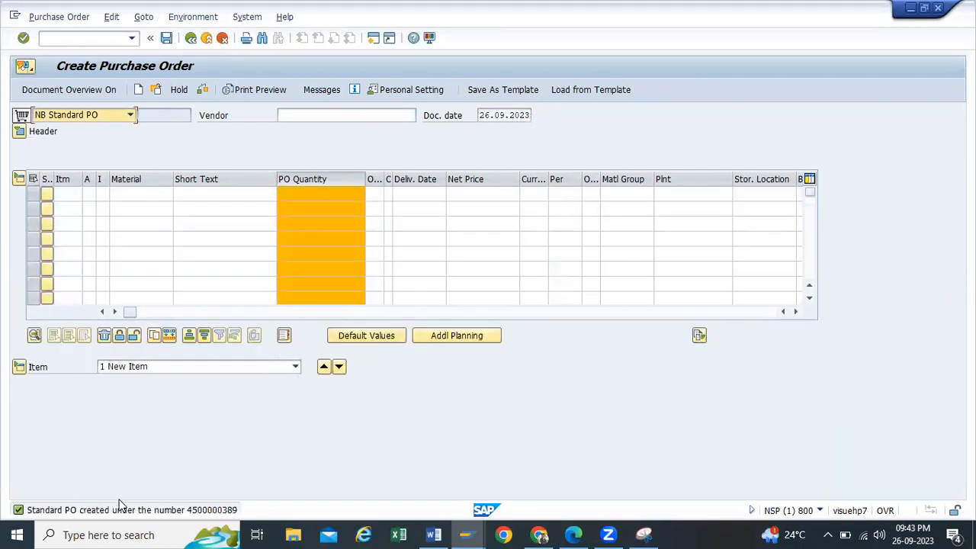
{"action": "left_click", "coordinate": [374, 38]}
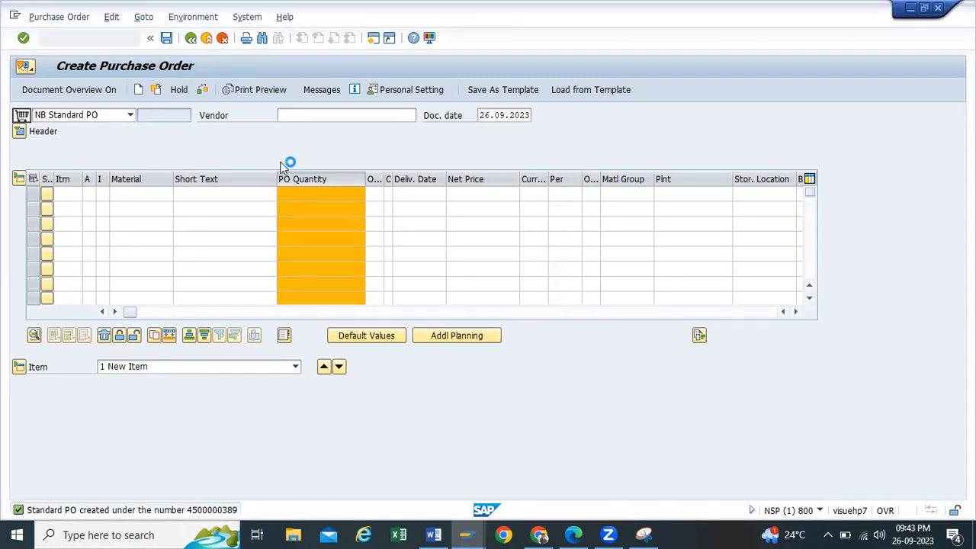
{"action": "left_click", "coordinate": [221, 509]}
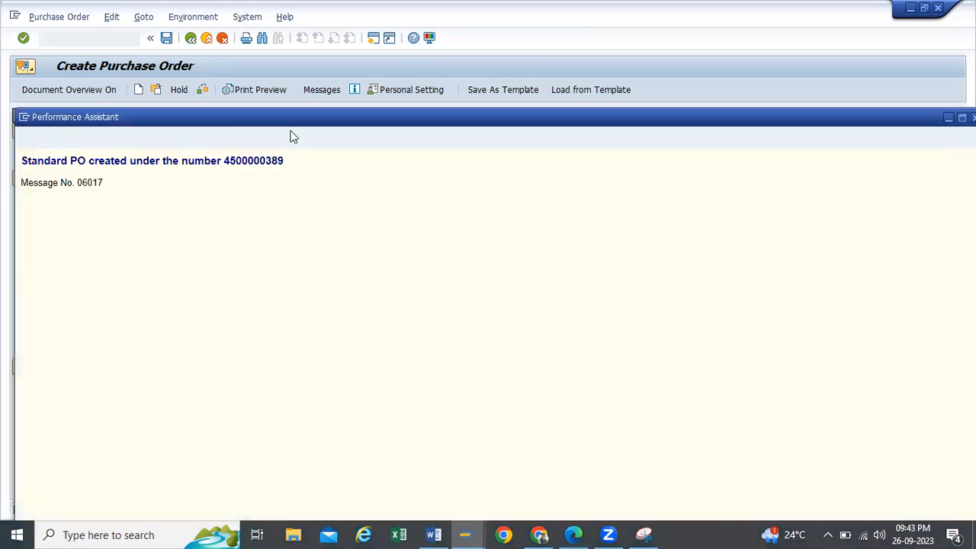
{"action": "triple_click", "coordinate": [42, 164]}
{"action": "key", "text": "ctrl+c"}
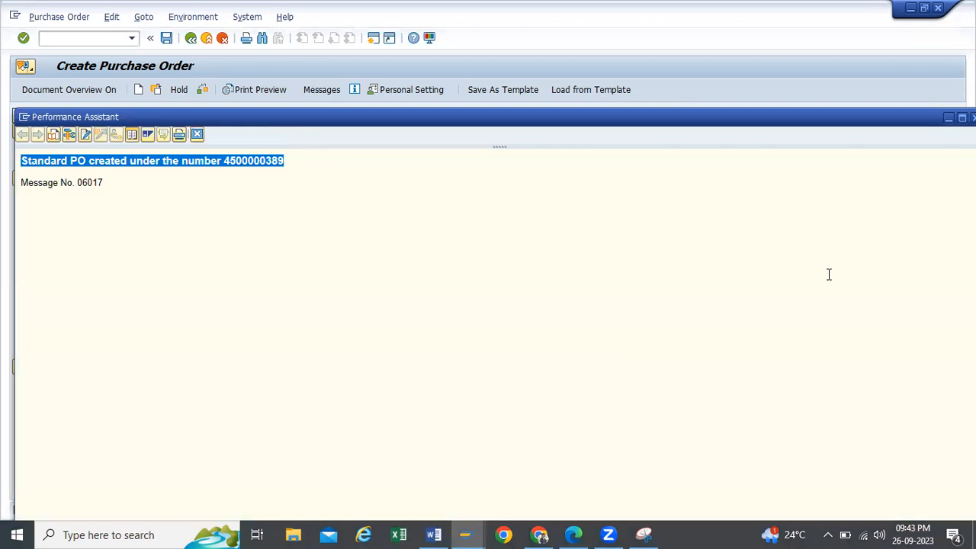
{"action": "key", "text": "alt+Tab"}
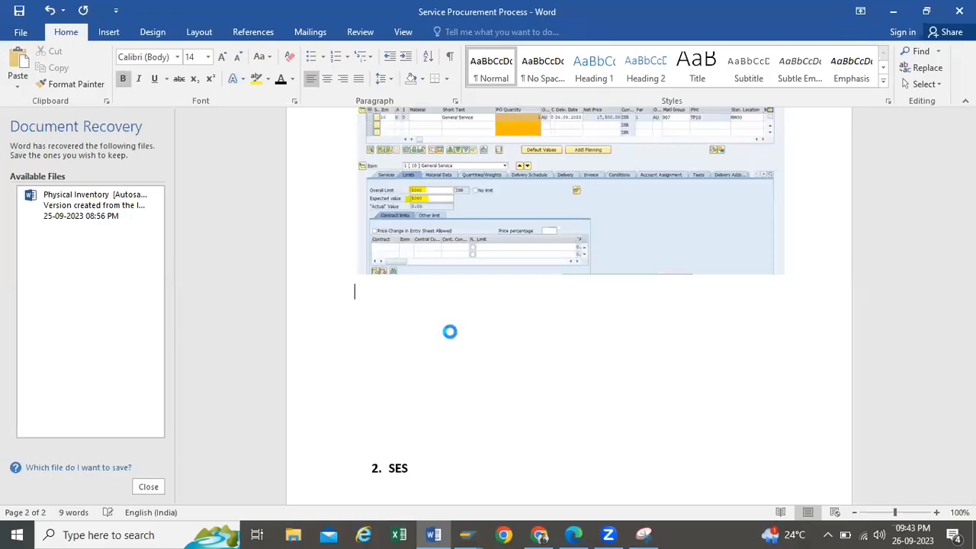
{"action": "key", "text": "ctrl+v"}
{"action": "left_click_drag", "start_coordinate": [611, 285], "coordinate": [543, 289]}
{"action": "key", "text": "ctrl+c"}
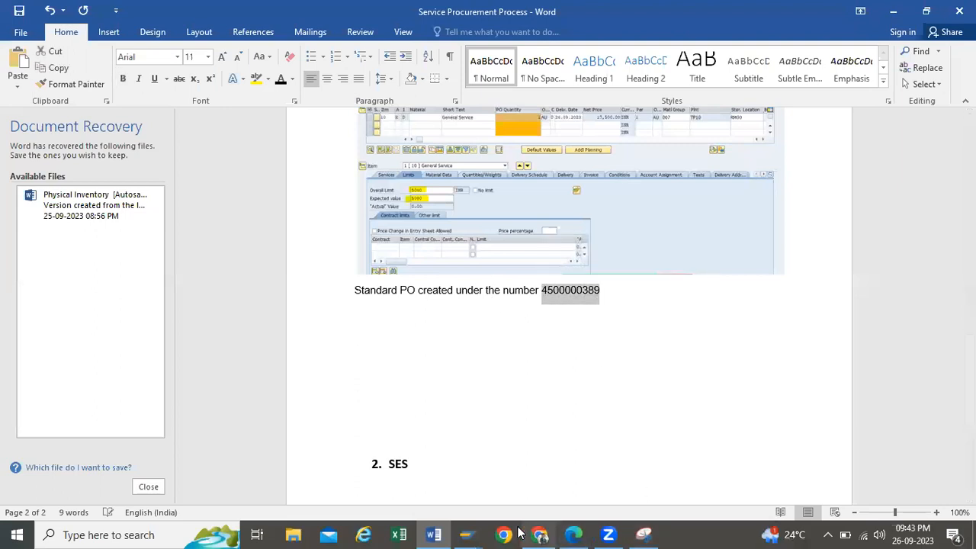
{"action": "left_click", "coordinate": [461, 534]}
{"action": "left_click", "coordinate": [468, 484]}
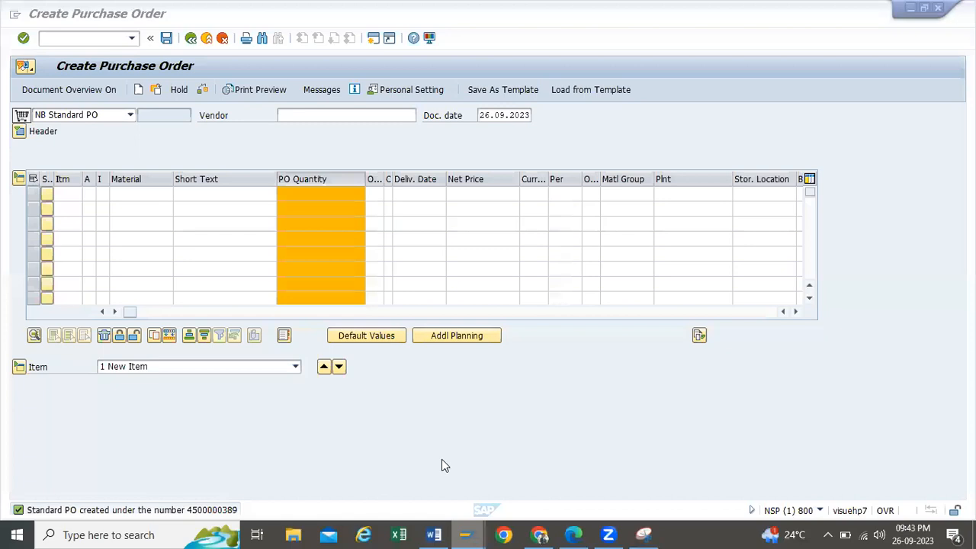
{"action": "left_click", "coordinate": [191, 38]}
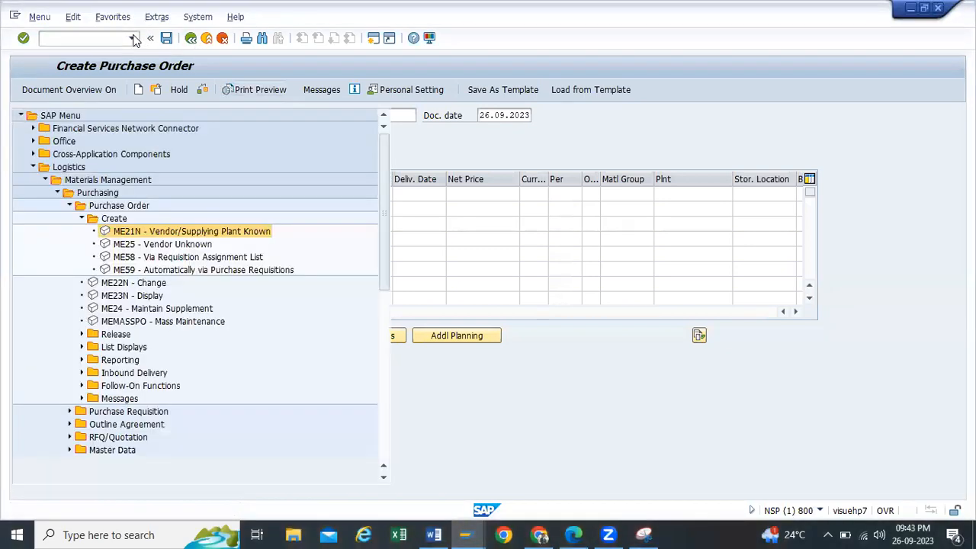
{"action": "left_click", "coordinate": [133, 37]}
{"action": "type", "text": "migo"}
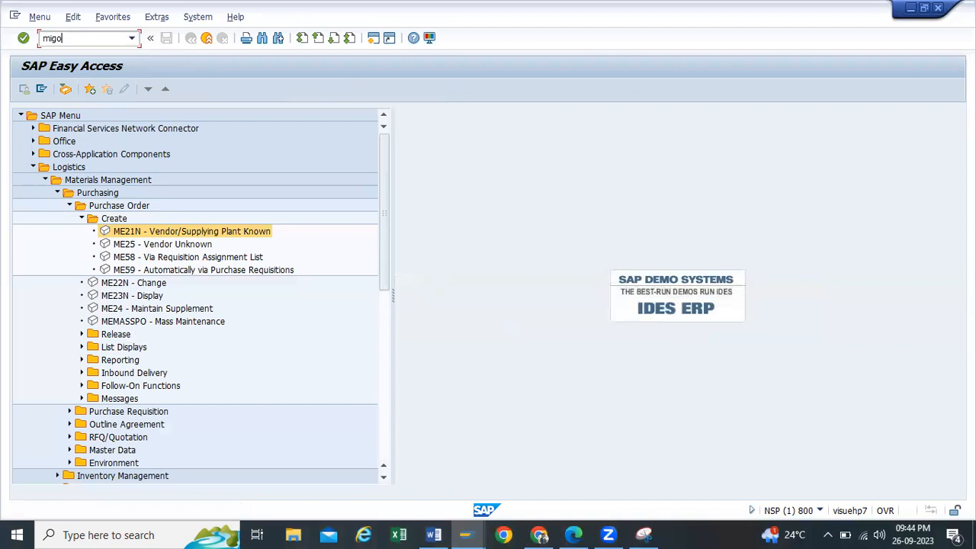
{"action": "key", "text": "Return"}
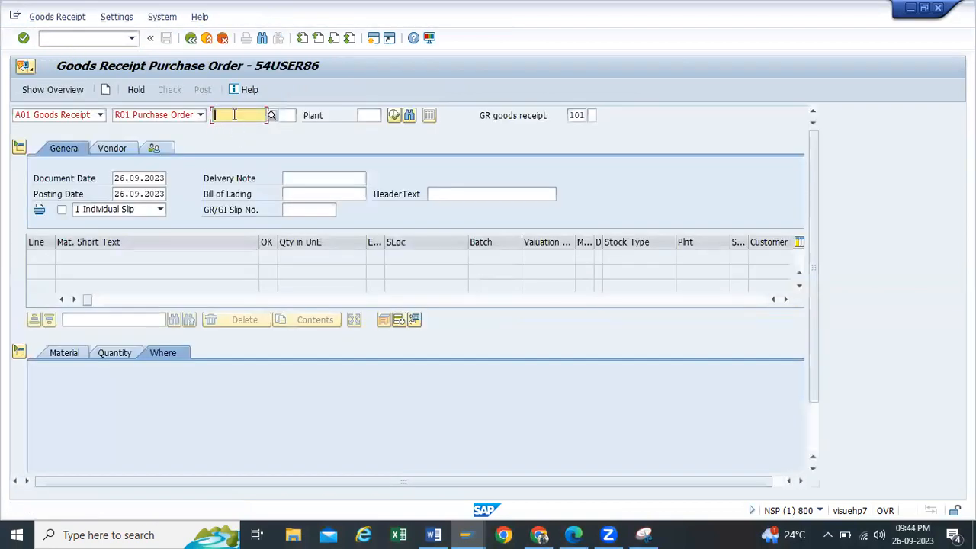
{"action": "key", "text": "ctrl+v"}
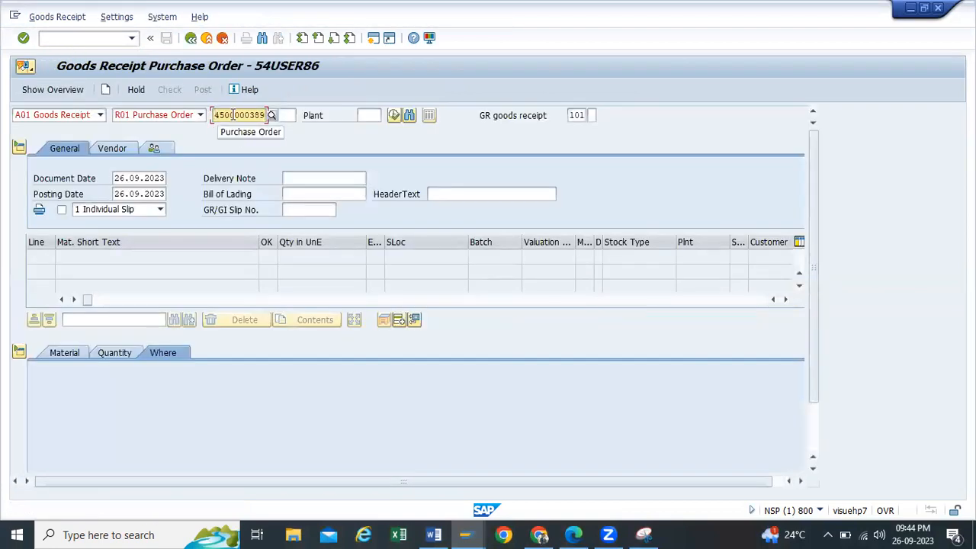
{"action": "key", "text": "Return"}
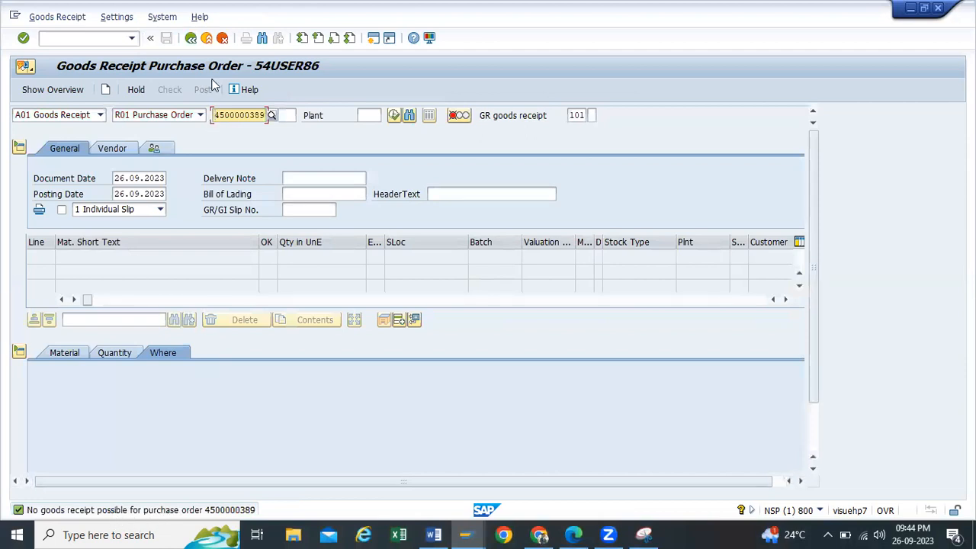
{"action": "left_click", "coordinate": [191, 38]}
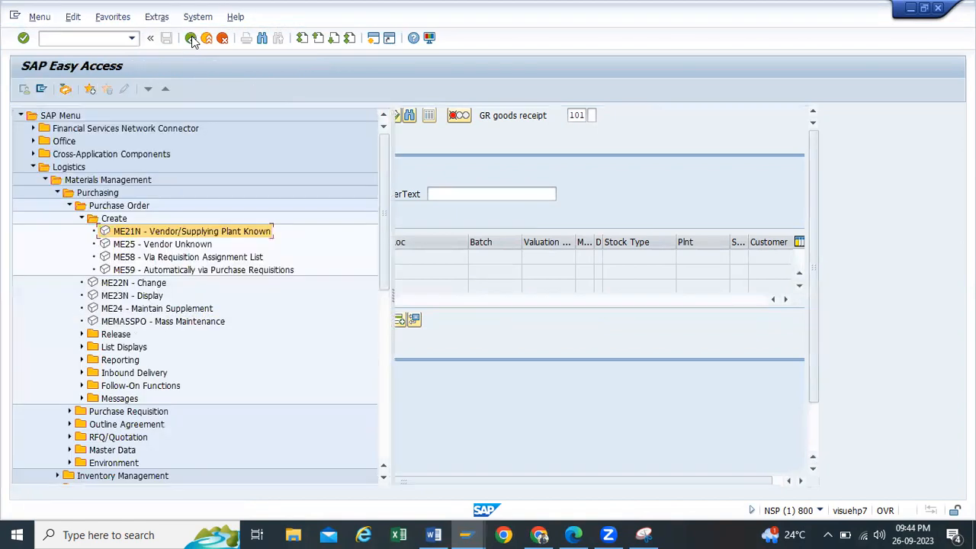
Step: Collapse the Purchasing folders and launch ML81N from the Service Entry Sheet folder
{"action": "left_click", "coordinate": [82, 218]}
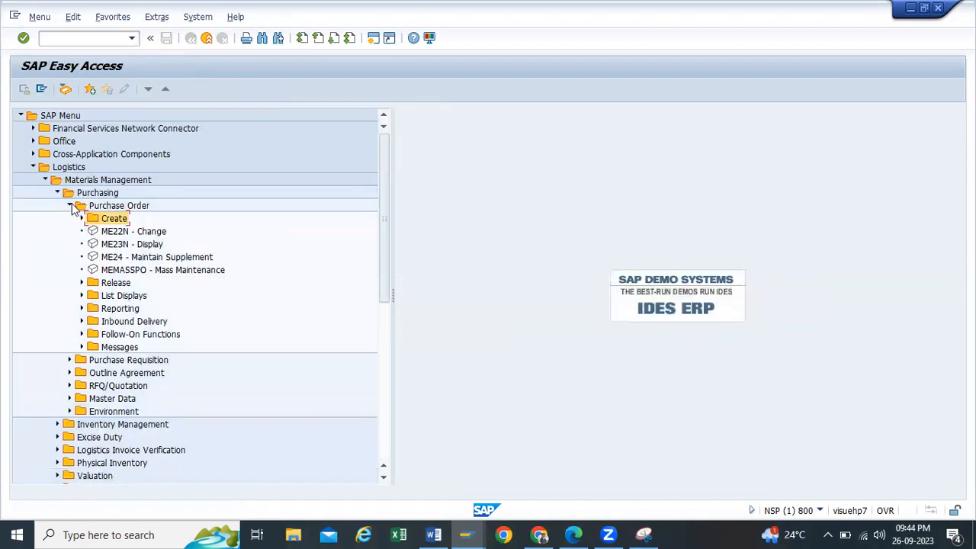
{"action": "left_click", "coordinate": [70, 206]}
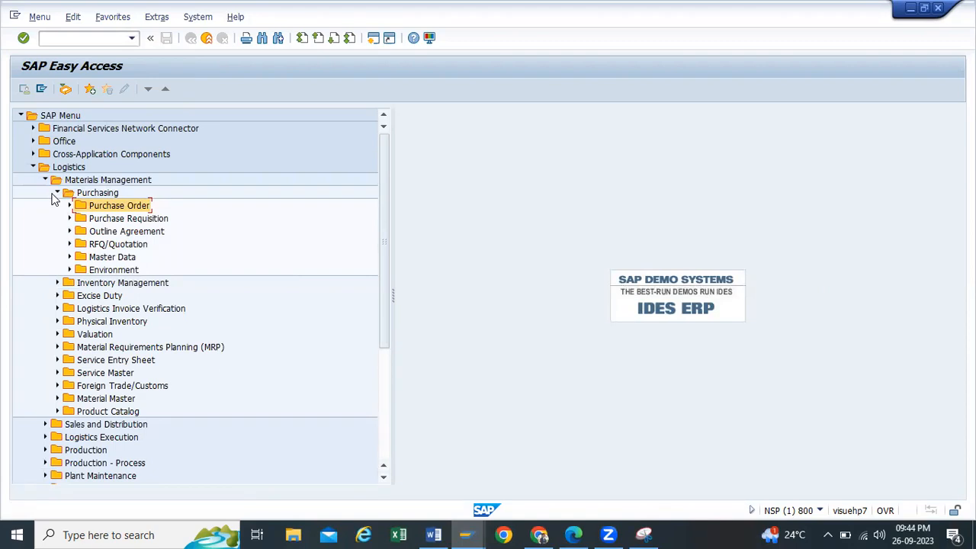
{"action": "left_click", "coordinate": [57, 193]}
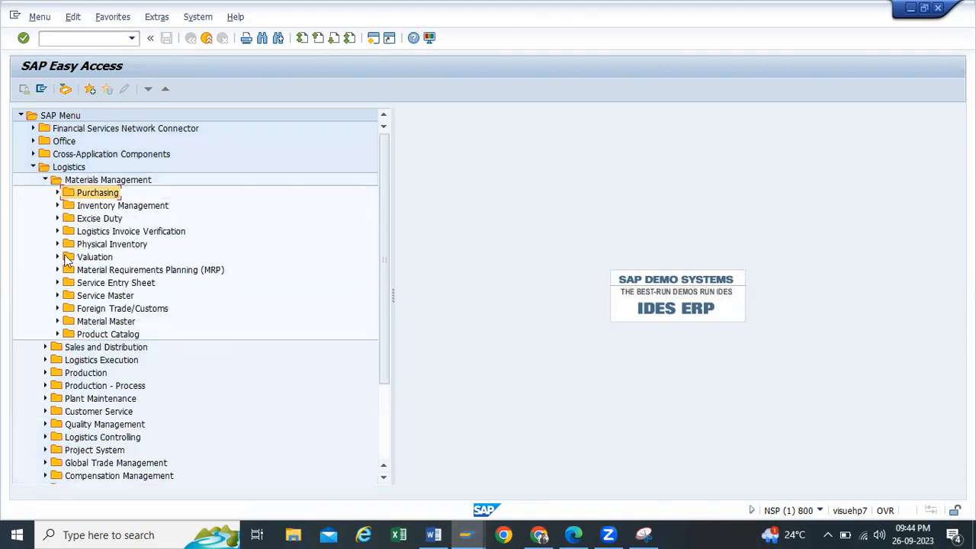
{"action": "left_click", "coordinate": [59, 283]}
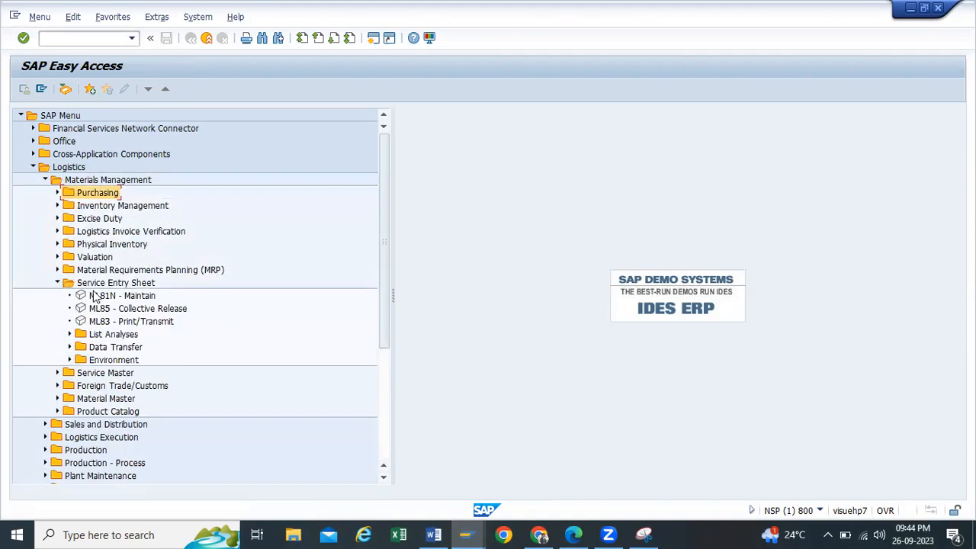
{"action": "left_click", "coordinate": [102, 297]}
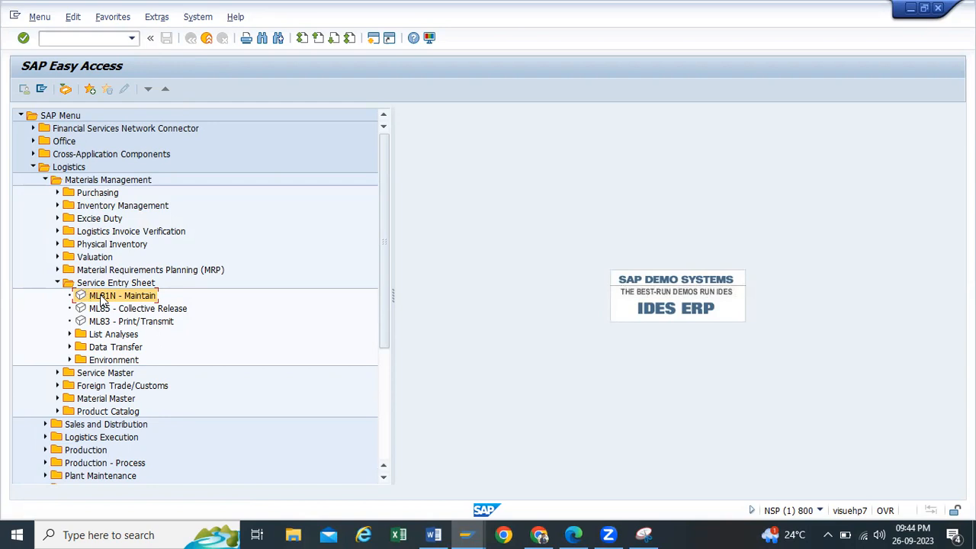
{"action": "double_click", "coordinate": [102, 297]}
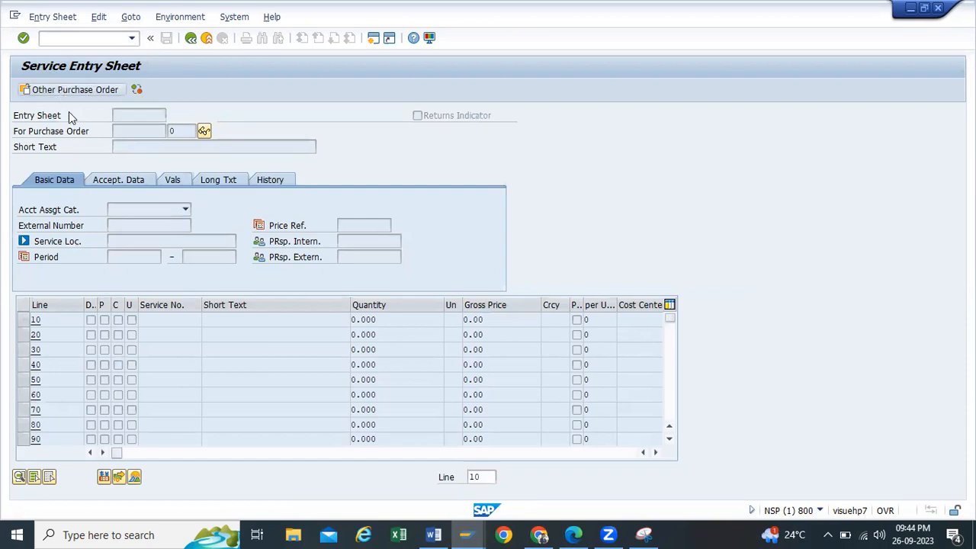
{"action": "type", "text": "4"}
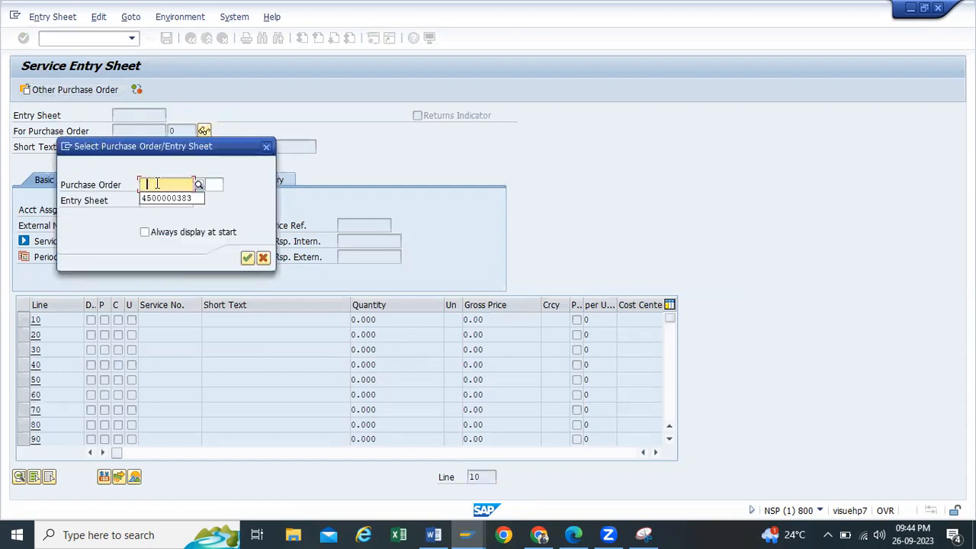
{"action": "left_click", "coordinate": [179, 200]}
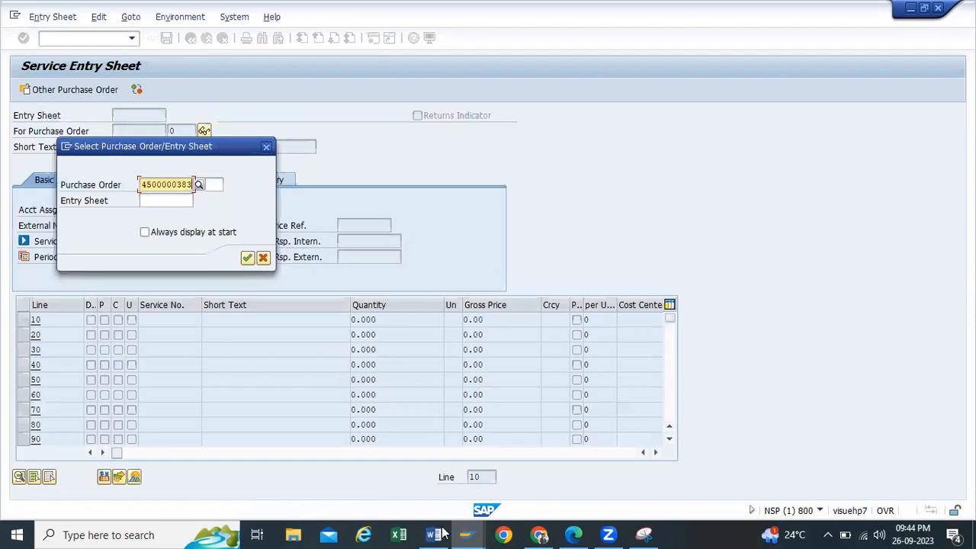
{"action": "left_click", "coordinate": [419, 490]}
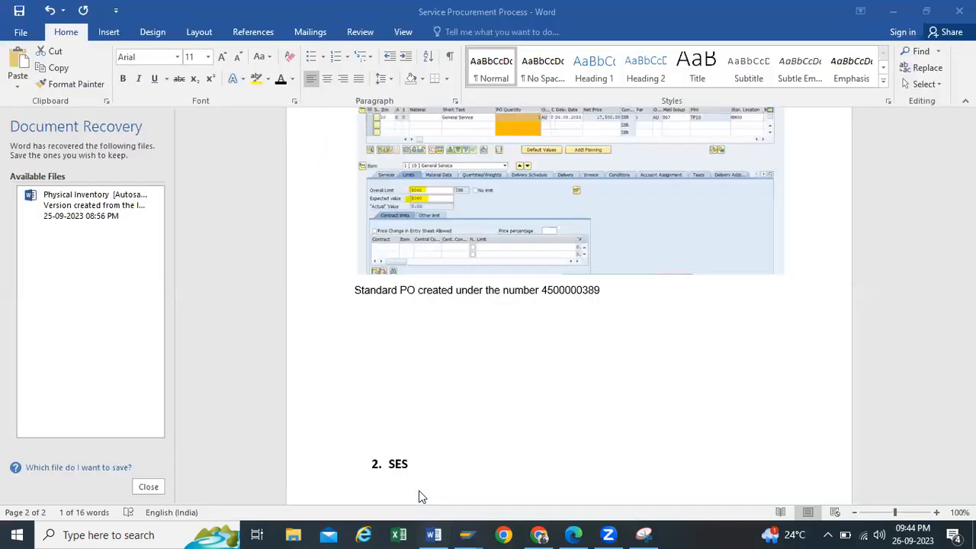
{"action": "left_click", "coordinate": [435, 530]}
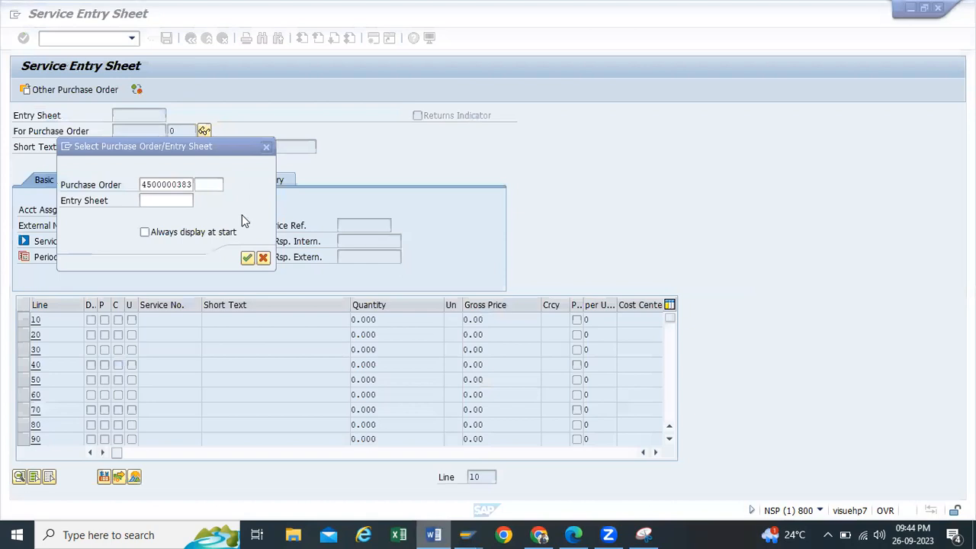
{"action": "left_click", "coordinate": [192, 184]}
{"action": "key", "text": "BackSpace"}
{"action": "type", "text": "9"}
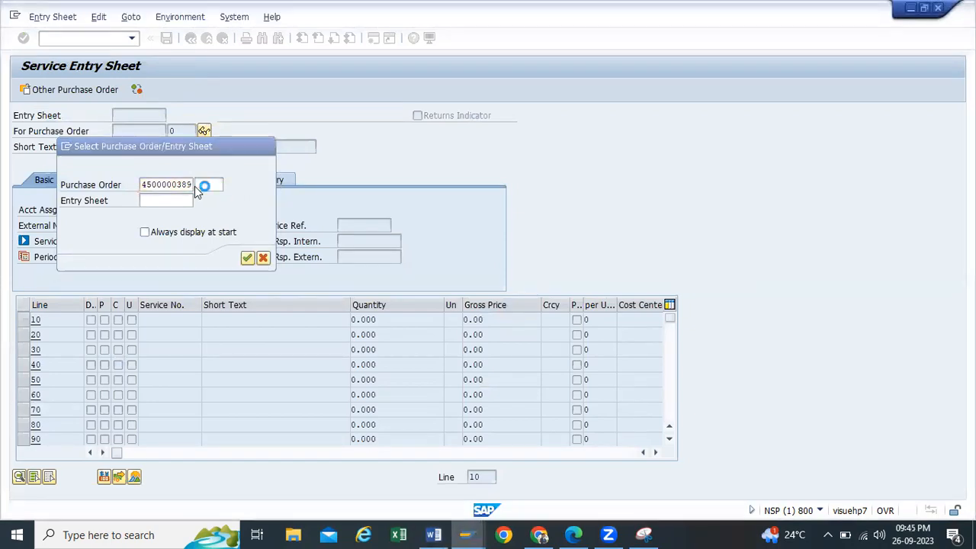
{"action": "key", "text": "Return"}
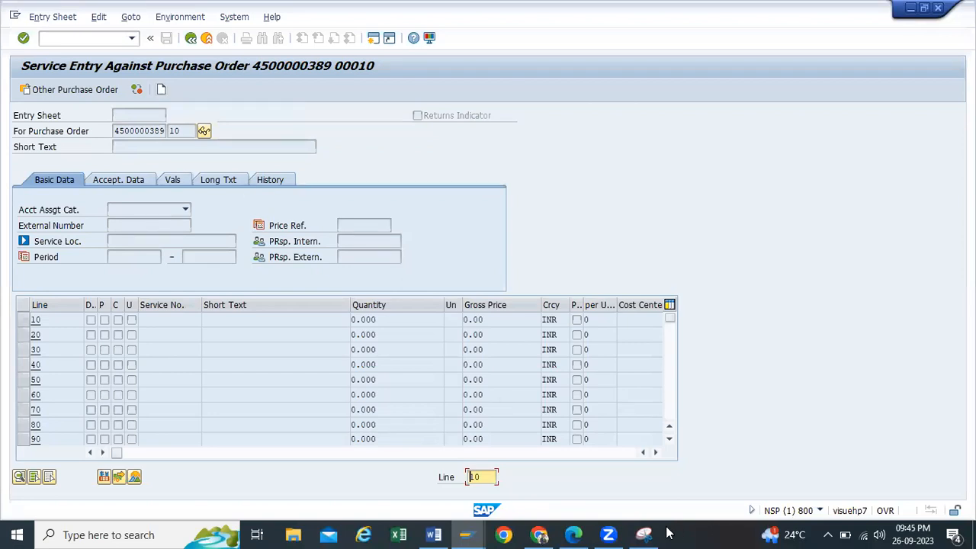
{"action": "left_click", "coordinate": [644, 534]}
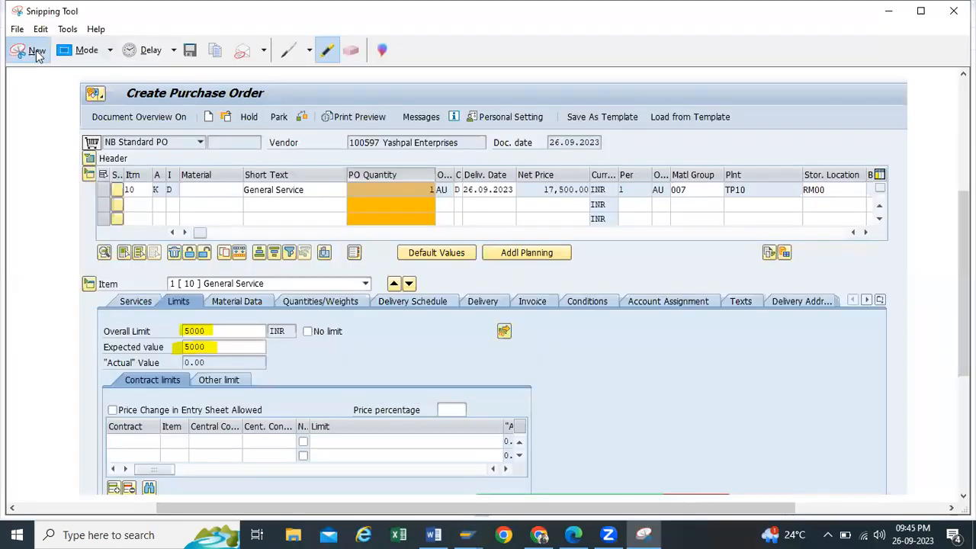
Step: Capture the service entry screen with the Create icon highlighted, then create the new entry sheet
{"action": "left_click", "coordinate": [38, 51]}
{"action": "left_click_drag", "start_coordinate": [2, 48], "coordinate": [517, 321]}
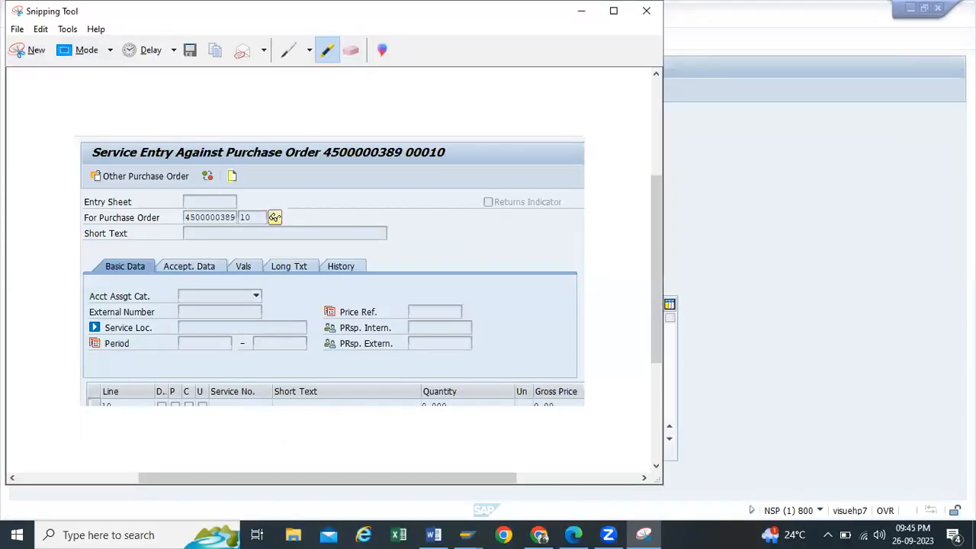
{"action": "mouse_move", "coordinate": [228, 167]}
{"action": "left_mouse_down"}
{"action": "mouse_move", "coordinate": [235, 186]}
{"action": "mouse_move", "coordinate": [229, 169]}
{"action": "left_mouse_up"}
{"action": "left_click", "coordinate": [581, 11]}
{"action": "left_click", "coordinate": [162, 90]}
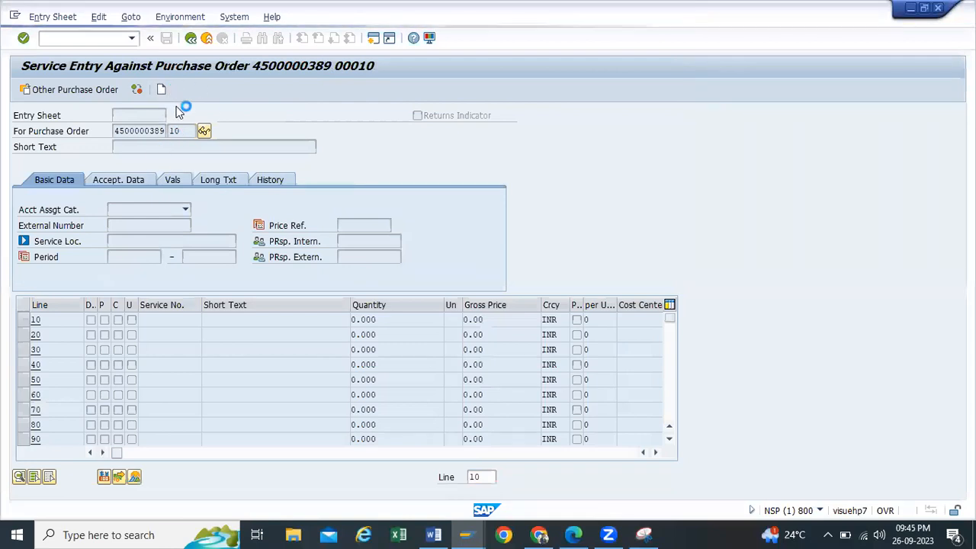
{"action": "left_click", "coordinate": [433, 534]}
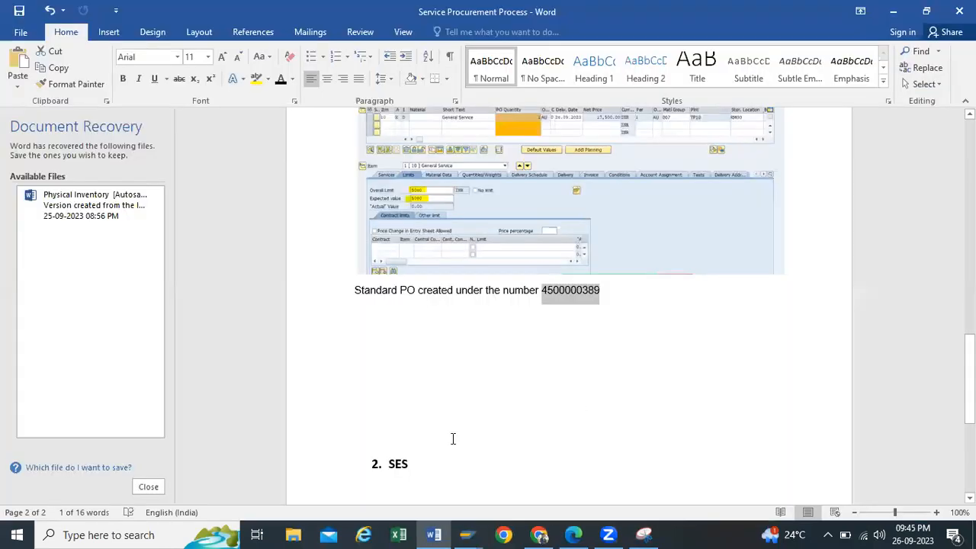
Step: Paste the service entry screenshot on a new unnumbered line under '2. SES'
{"action": "scroll", "coordinate": [453, 439], "scroll_direction": "down", "scroll_amount": 2}
{"action": "left_click", "coordinate": [486, 361]}
{"action": "key", "text": "Return"}
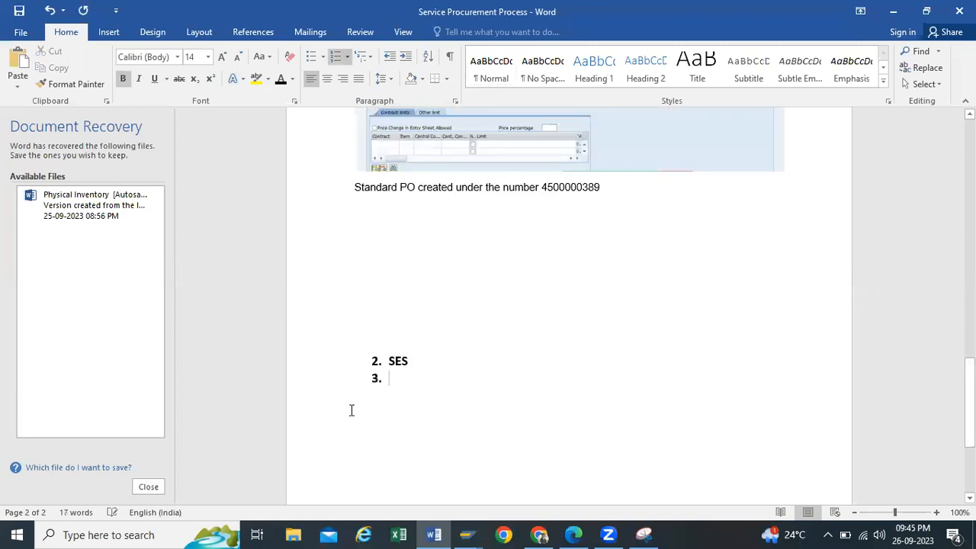
{"action": "key", "text": "BackSpace"}
{"action": "key", "text": "ctrl+v"}
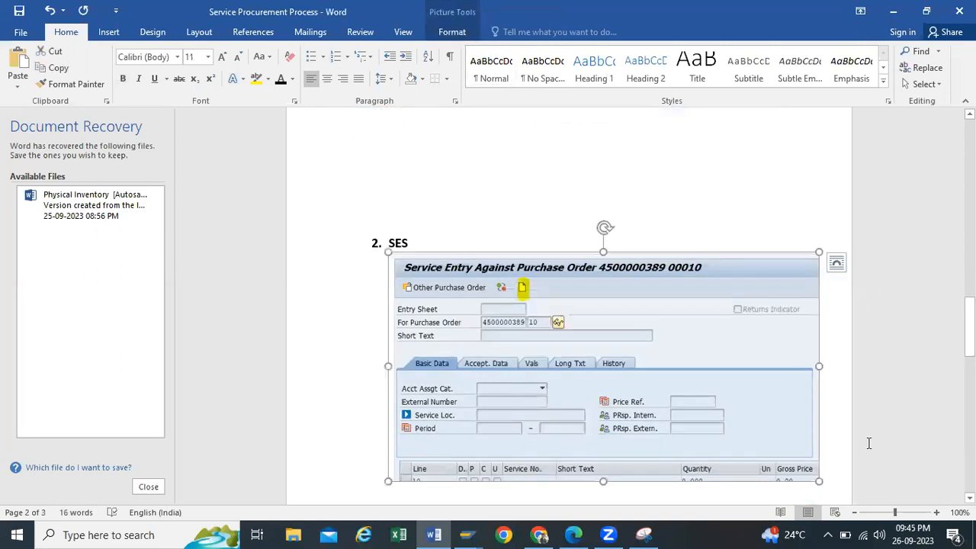
{"action": "scroll", "coordinate": [839, 404], "scroll_direction": "down", "scroll_amount": 2}
{"action": "left_click", "coordinate": [840, 370]}
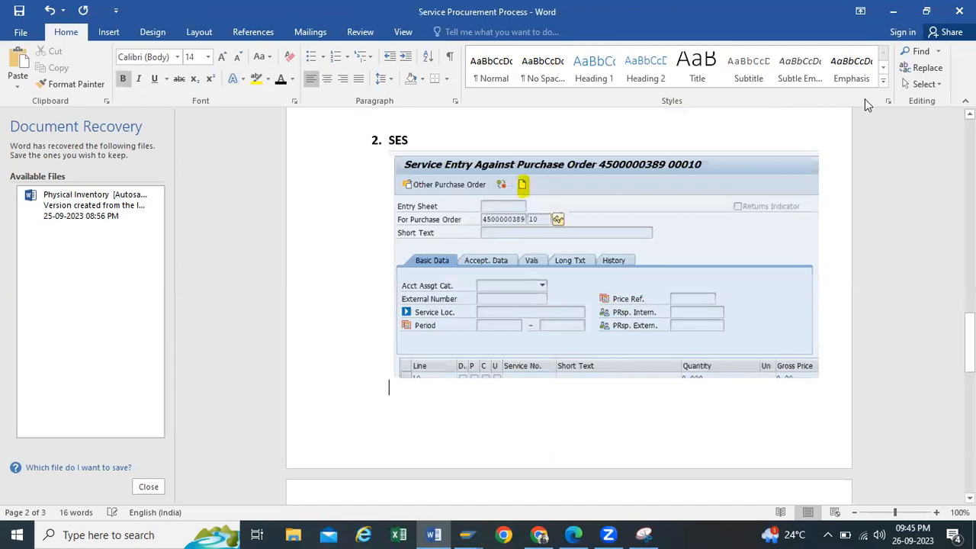
{"action": "left_click", "coordinate": [893, 11]}
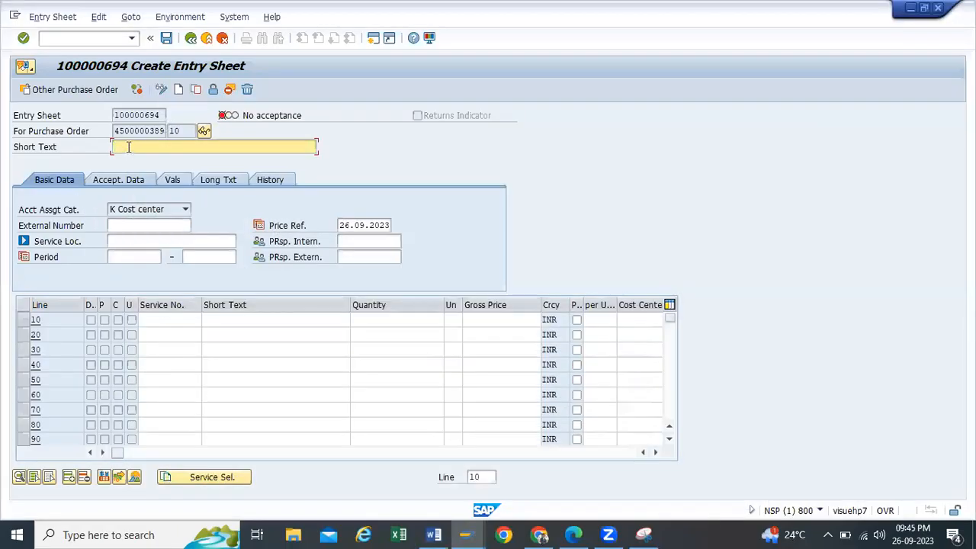
Step: Enter the short text General Service for entry sheet 100000694
{"action": "type", "text": "Gener"}
{"action": "type", "text": "al S"}
{"action": "type", "text": "ervie"}
{"action": "type", "text": "ice"}
Step: Snip the Create Entry Sheet form and highlight General Service and the Service Sel. button in yellow
{"action": "left_click_drag", "start_coordinate": [0, 50], "coordinate": [722, 493]}
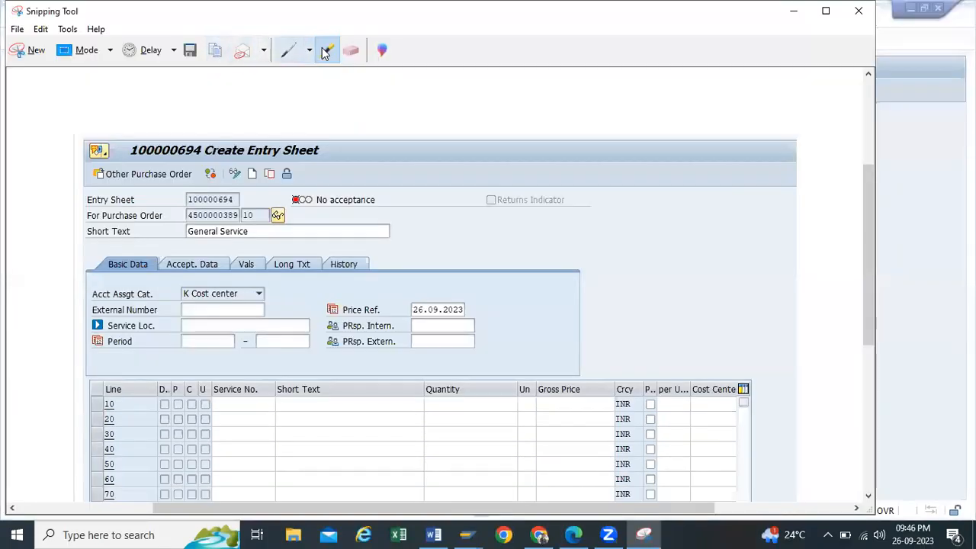
{"action": "left_click_drag", "start_coordinate": [187, 231], "coordinate": [273, 232]}
{"action": "scroll", "coordinate": [262, 279], "scroll_direction": "down", "scroll_amount": 3}
{"action": "scroll", "coordinate": [262, 279], "scroll_direction": "down", "scroll_amount": 1}
{"action": "mouse_move", "coordinate": [225, 368]}
{"action": "left_mouse_down"}
{"action": "mouse_move", "coordinate": [236, 393]}
{"action": "mouse_move", "coordinate": [329, 381]}
{"action": "mouse_move", "coordinate": [225, 371]}
{"action": "left_mouse_up"}
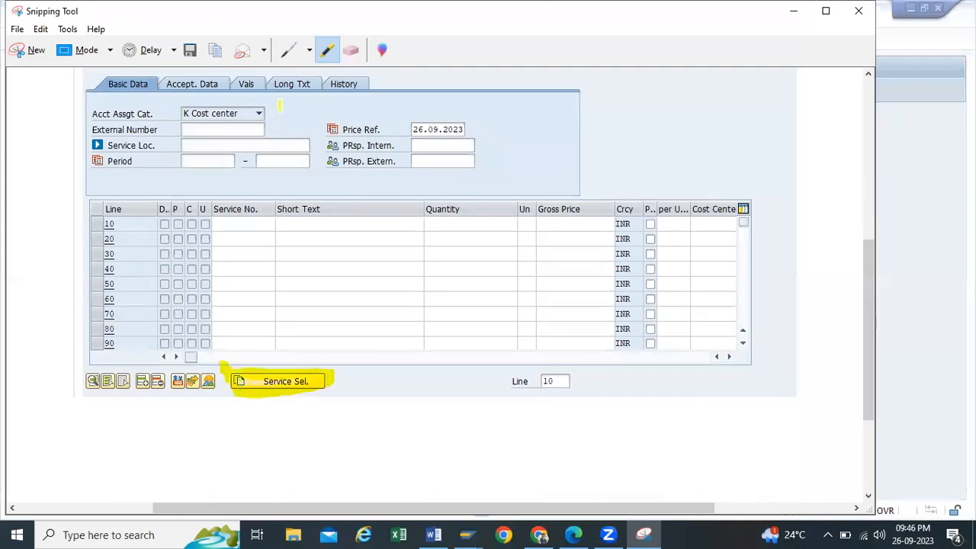
{"action": "left_click", "coordinate": [793, 11]}
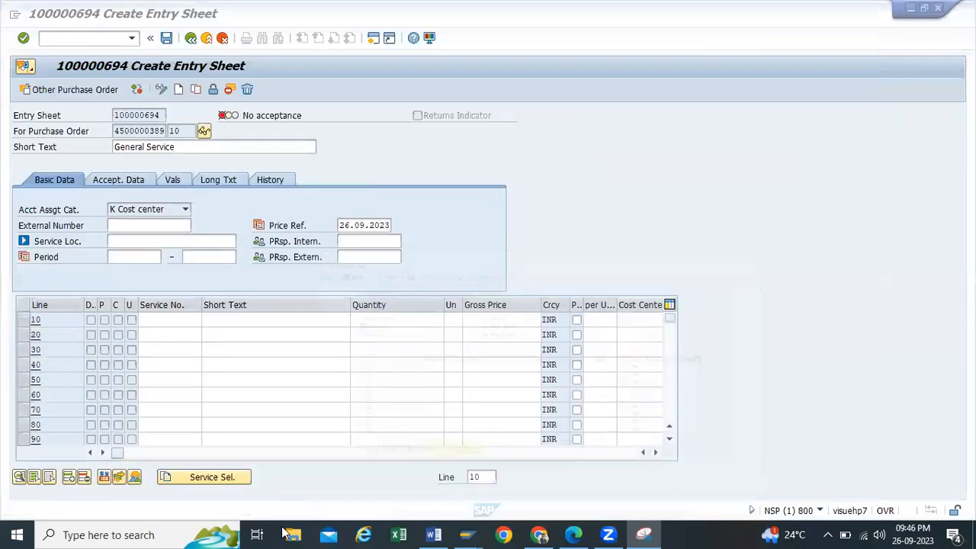
{"action": "left_click", "coordinate": [223, 481]}
{"action": "left_click", "coordinate": [223, 480]}
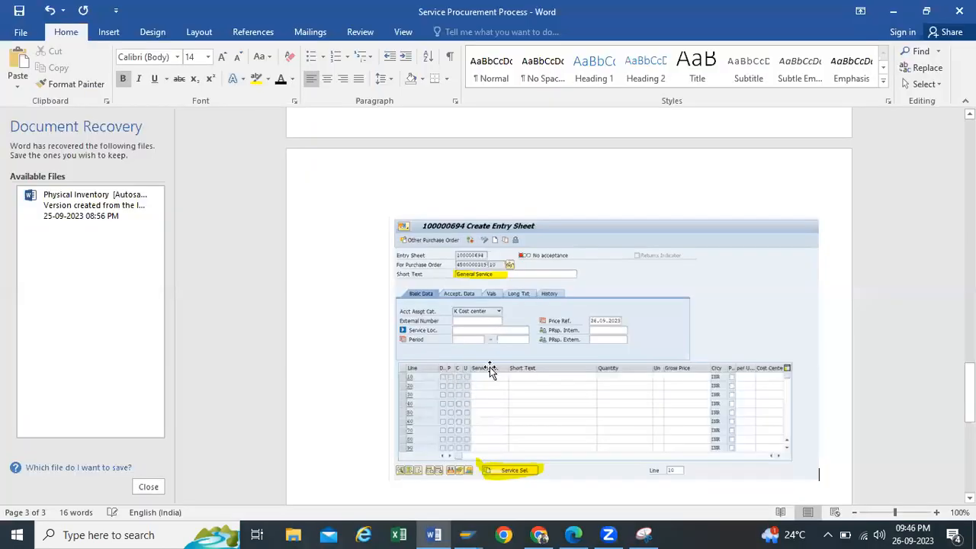
{"action": "left_click", "coordinate": [490, 366]}
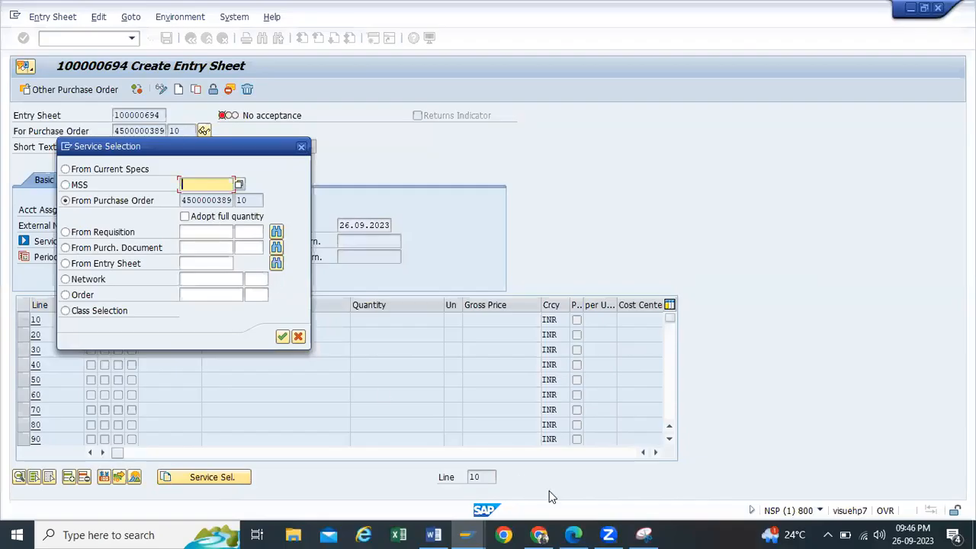
{"action": "left_click", "coordinate": [185, 216]}
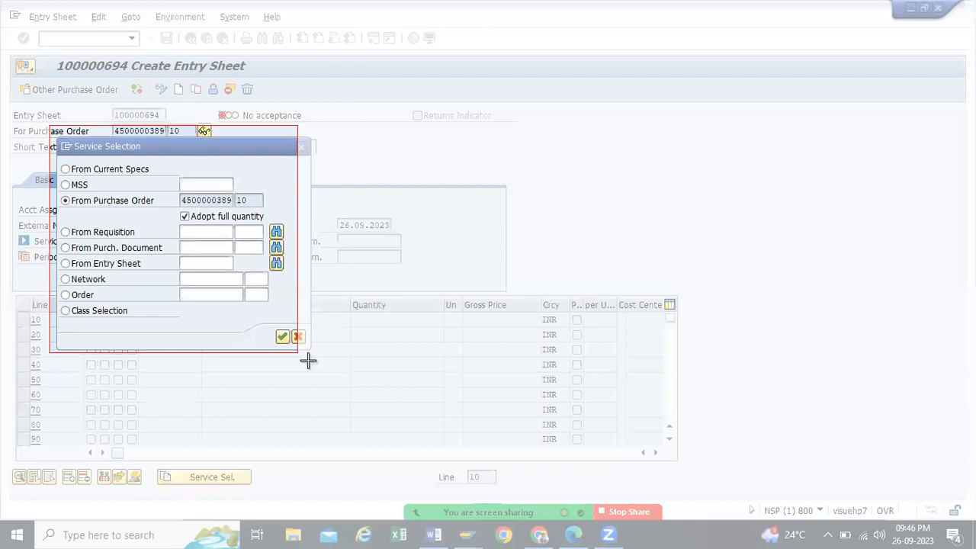
{"action": "left_click_drag", "start_coordinate": [307, 359], "coordinate": [320, 364]}
Step: Highlight Adopt full quantity and the green confirm check in the Service Selection snip
{"action": "left_click_drag", "start_coordinate": [205, 226], "coordinate": [288, 226]}
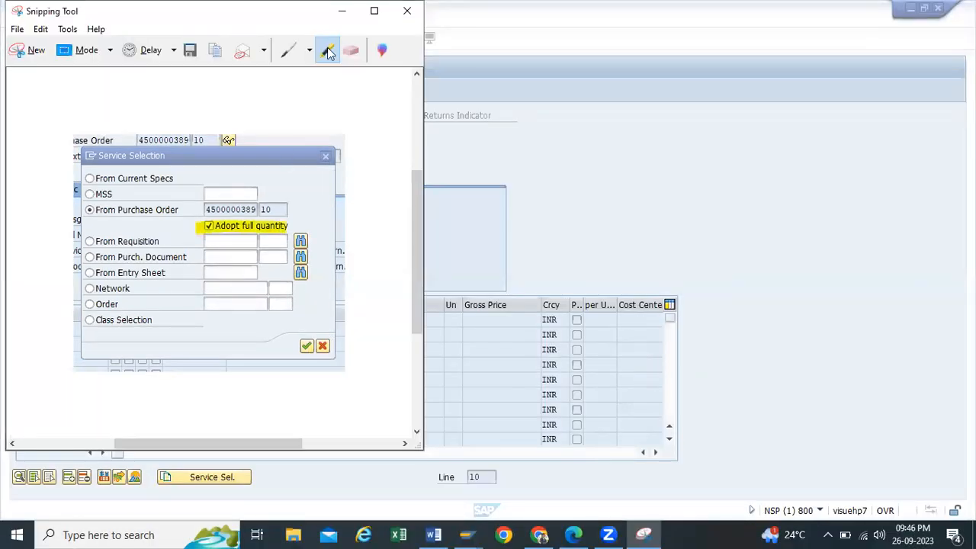
{"action": "mouse_move", "coordinate": [301, 336]}
{"action": "left_mouse_down"}
{"action": "mouse_move", "coordinate": [300, 365]}
{"action": "mouse_move", "coordinate": [307, 344]}
{"action": "left_mouse_up"}
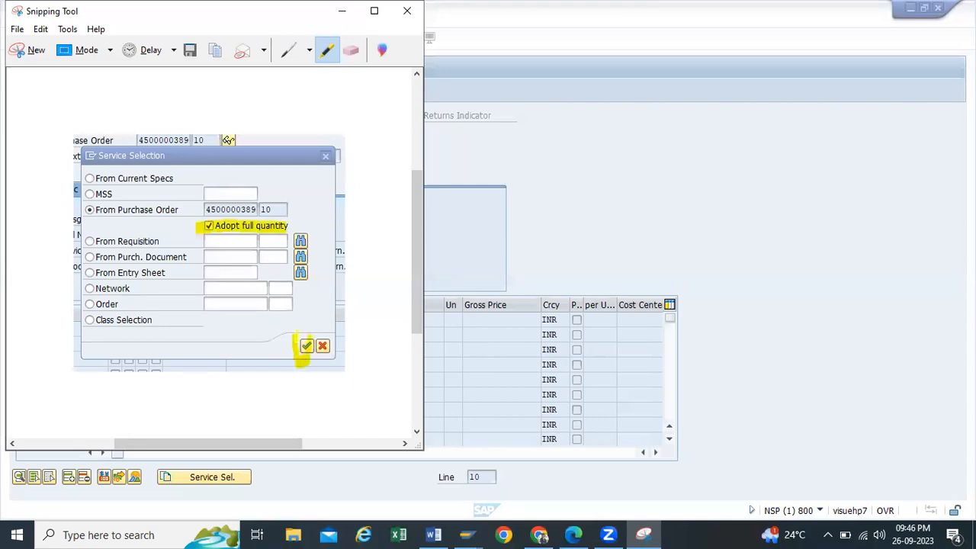
{"action": "left_click", "coordinate": [342, 17]}
Step: Paste the Service Selection snip into the Word document below the previous screenshot
{"action": "left_click", "coordinate": [434, 535]}
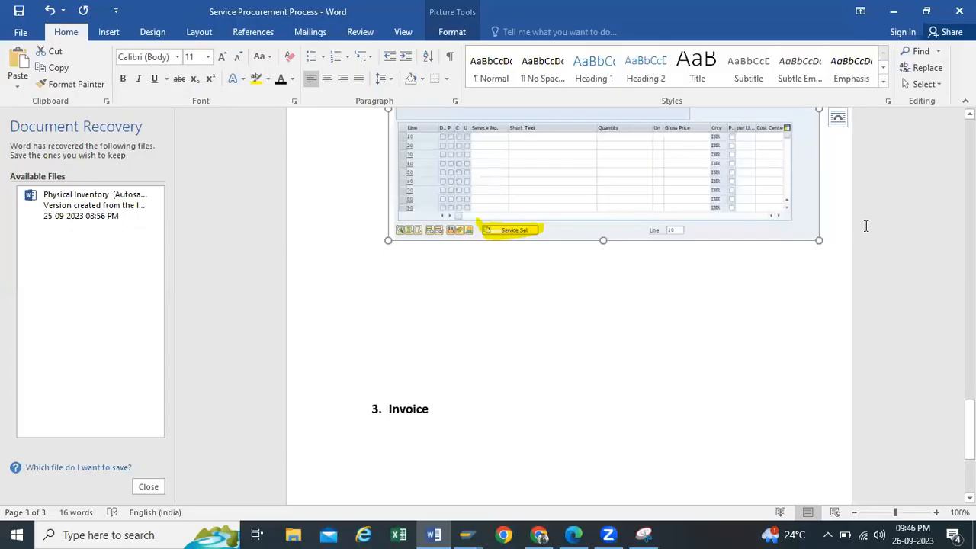
{"action": "left_click", "coordinate": [419, 349]}
{"action": "key", "text": "Return"}
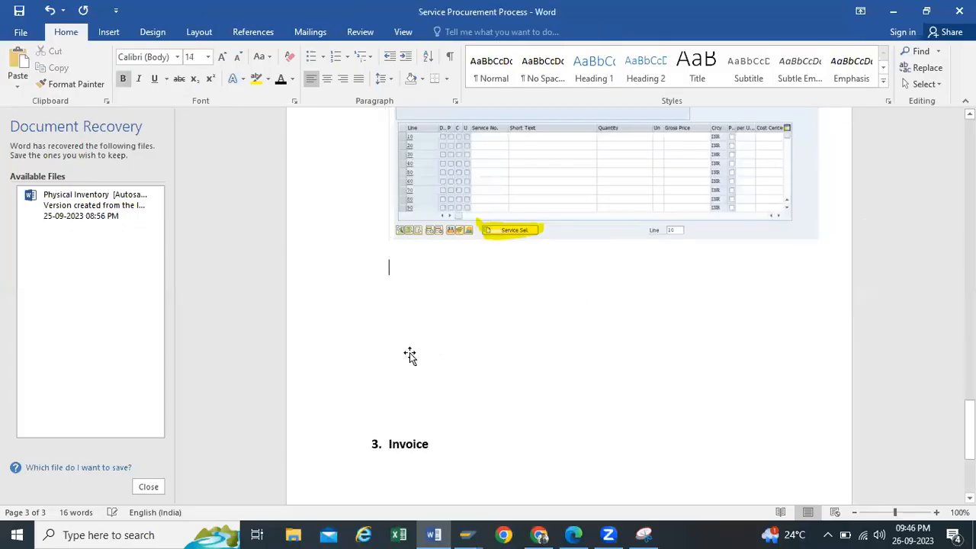
{"action": "key", "text": "ctrl+v"}
{"action": "left_click", "coordinate": [893, 11]}
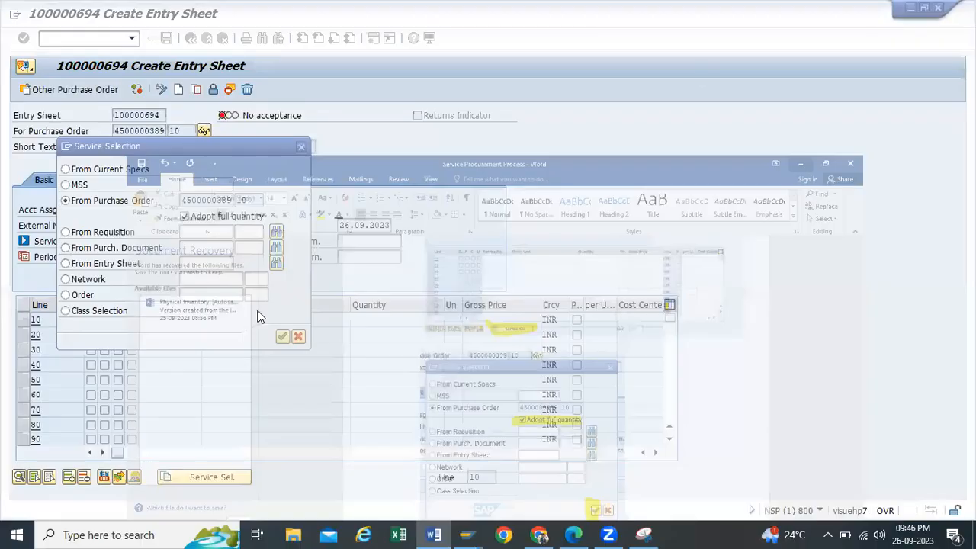
Step: Confirm the selection and select reference lines 10, 20 and 30: Changing of Lights, Painting of Shop Floor, Housekeeping
{"action": "left_click", "coordinate": [282, 336]}
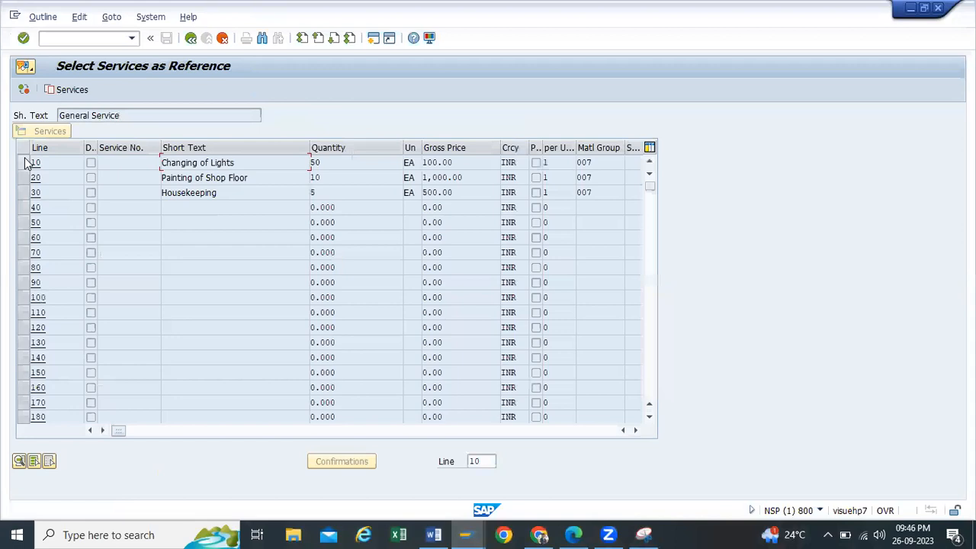
{"action": "left_click", "coordinate": [25, 162]}
{"action": "left_click", "coordinate": [25, 177]}
{"action": "left_click", "coordinate": [25, 192]}
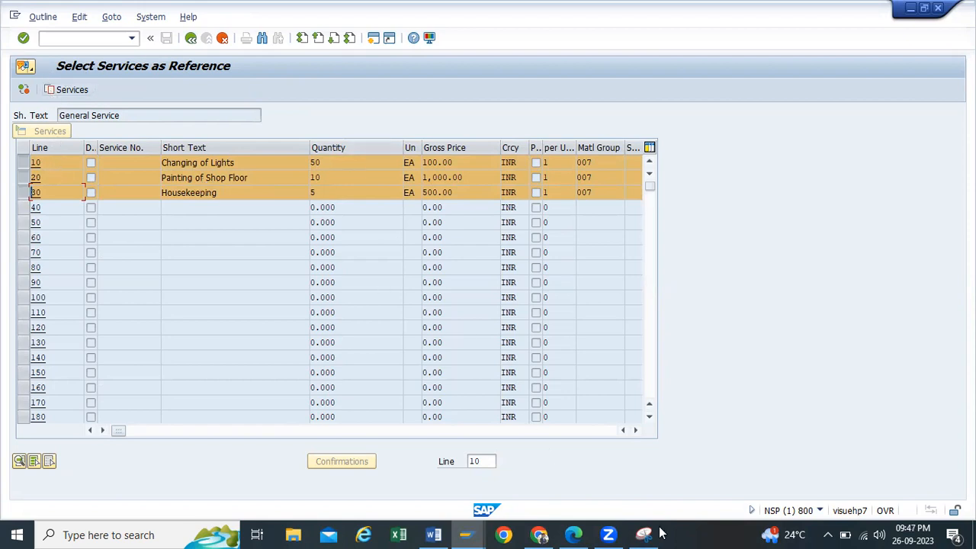
{"action": "left_click", "coordinate": [37, 49]}
Step: Snip the Select Services as Reference list, highlight the Services button, and copy the snip
{"action": "left_click_drag", "start_coordinate": [4, 44], "coordinate": [667, 228]}
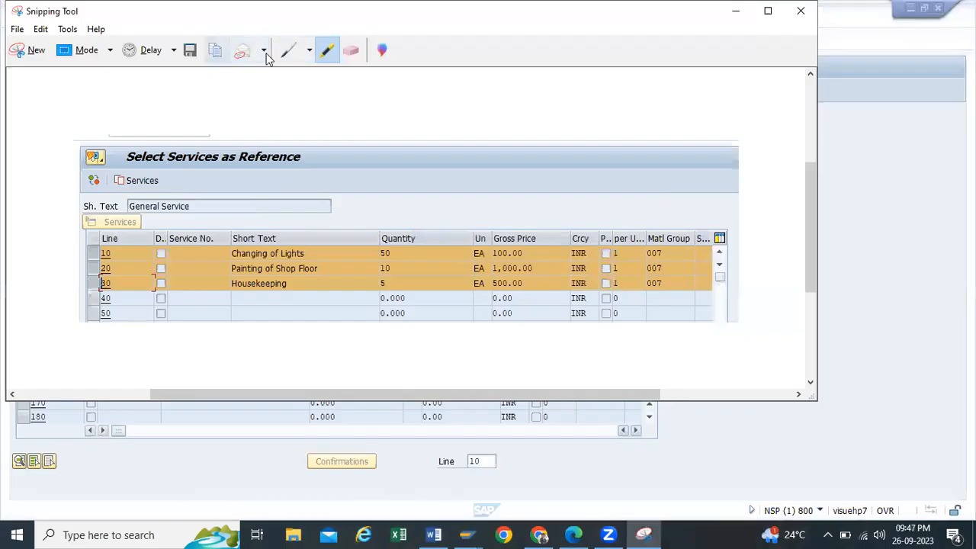
{"action": "left_click_drag", "start_coordinate": [108, 178], "coordinate": [159, 181]}
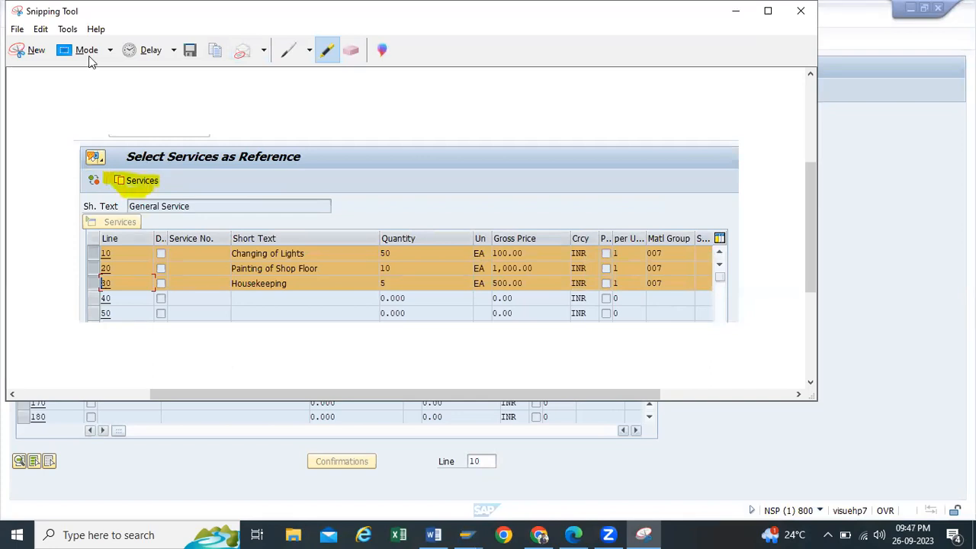
{"action": "left_click", "coordinate": [215, 49]}
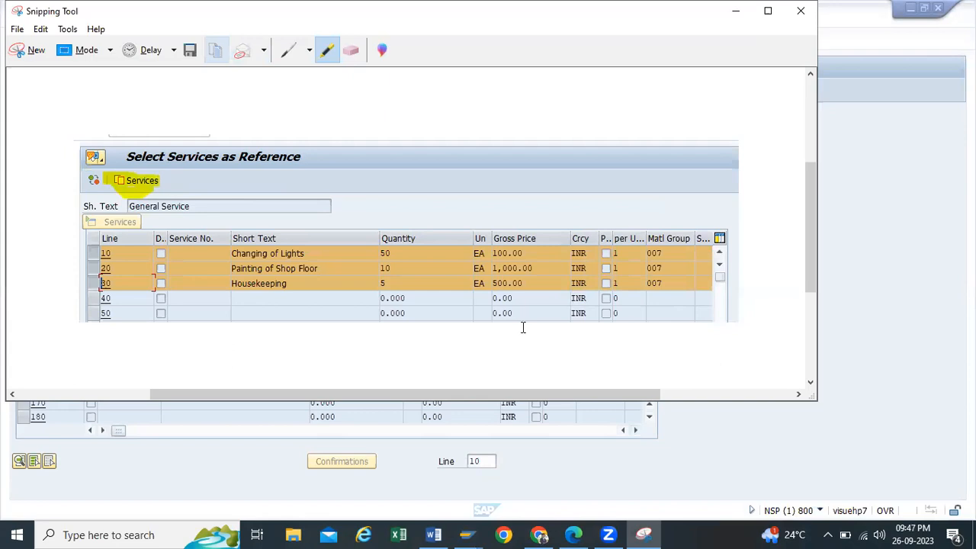
Step: Paste the reference-services snip into Word on a new line below the last screenshot
{"action": "scroll", "coordinate": [281, 402], "scroll_direction": "down", "scroll_amount": 1}
{"action": "key", "text": "Return"}
{"action": "key", "text": "ctrl+v"}
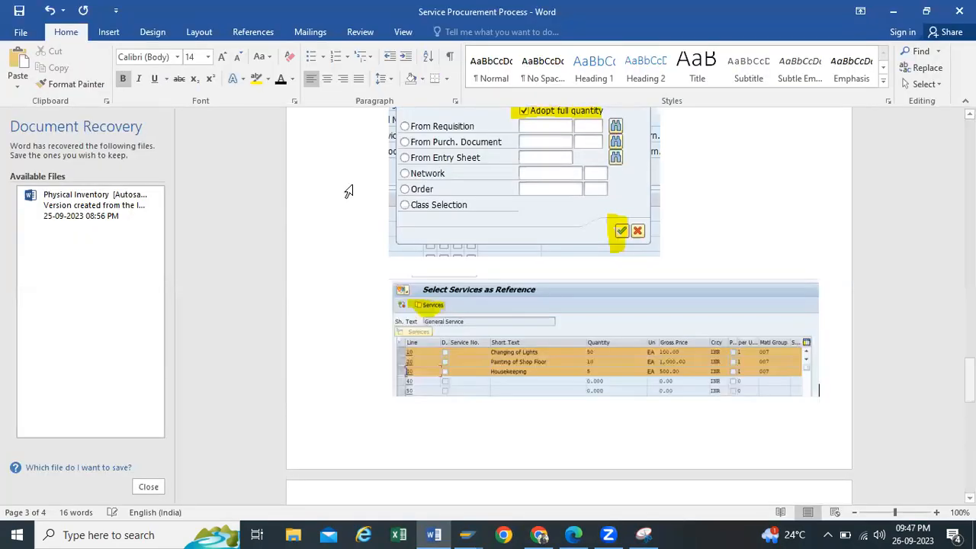
{"action": "left_click", "coordinate": [898, 14]}
{"action": "left_click", "coordinate": [734, 11]}
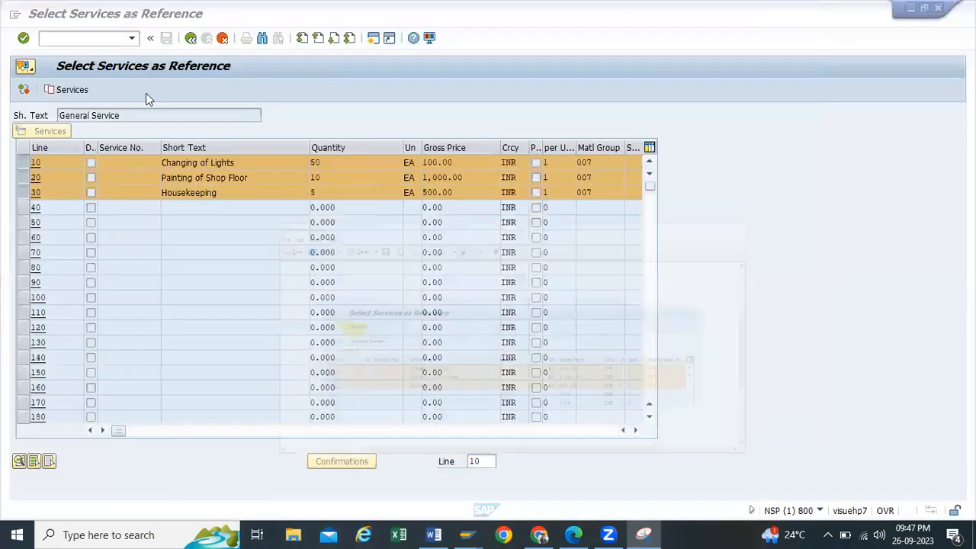
Step: Adopt the three selected services into entry sheet 100000694 and mark line 10 as planned
{"action": "left_click", "coordinate": [67, 90]}
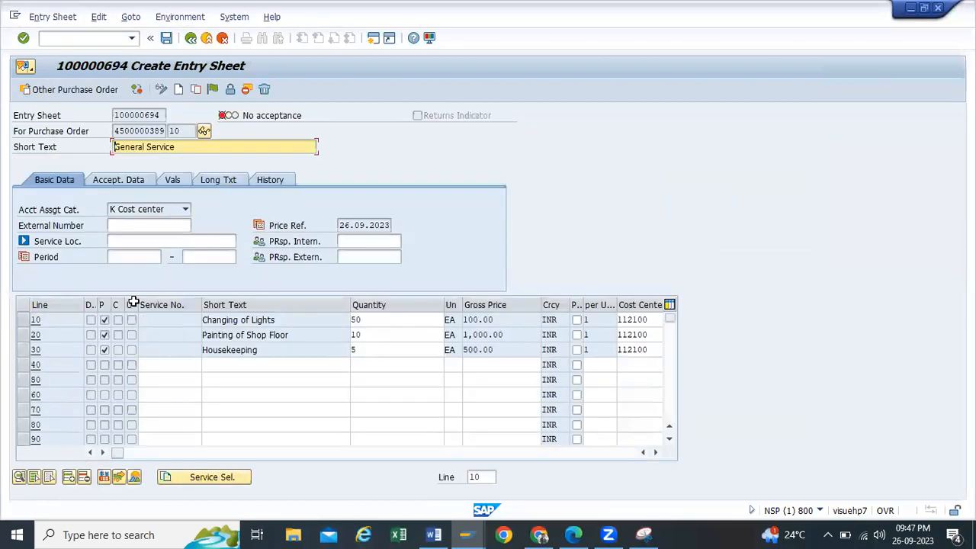
{"action": "mouse_move", "coordinate": [136, 304]}
{"action": "left_mouse_down"}
{"action": "mouse_move", "coordinate": [161, 304]}
{"action": "mouse_move", "coordinate": [128, 304]}
{"action": "left_mouse_up"}
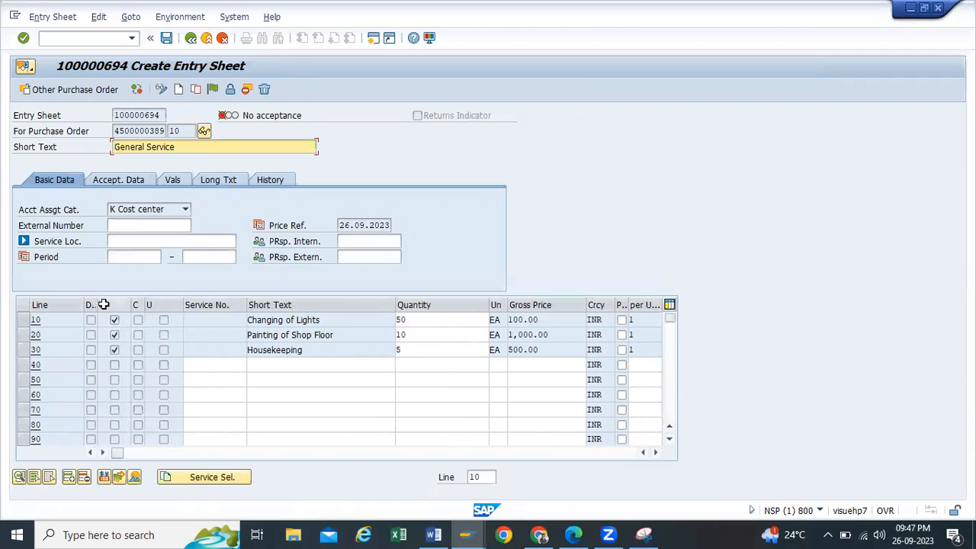
{"action": "left_click", "coordinate": [114, 320]}
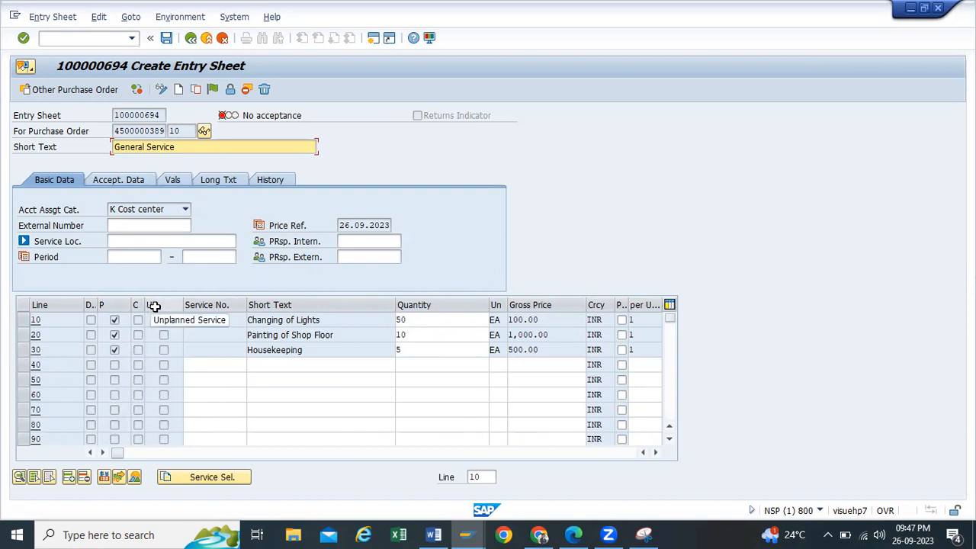
{"action": "left_click", "coordinate": [296, 365]}
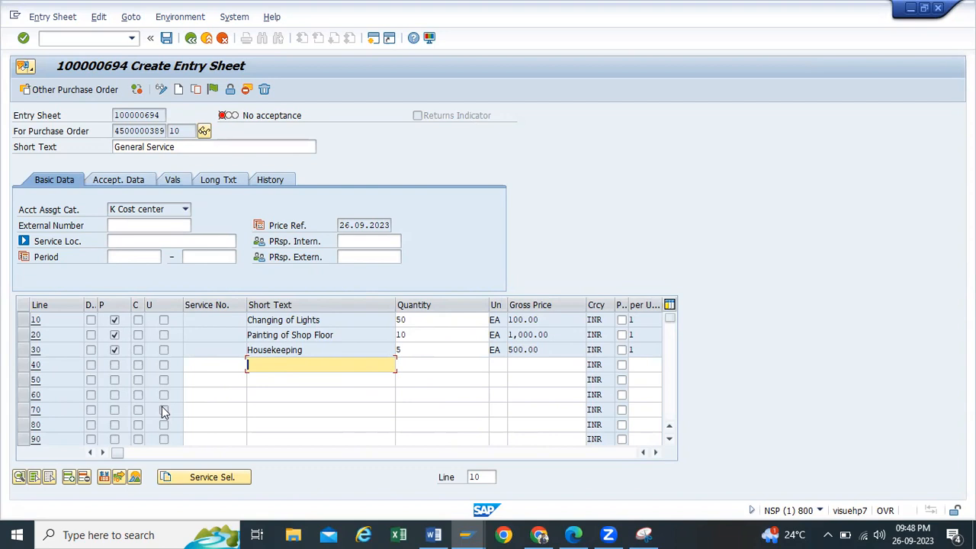
Step: Enter line 40 'Tranportation Charges' with quantity 1 EA and gross price 5,001.00
{"action": "type", "text": "Tr"}
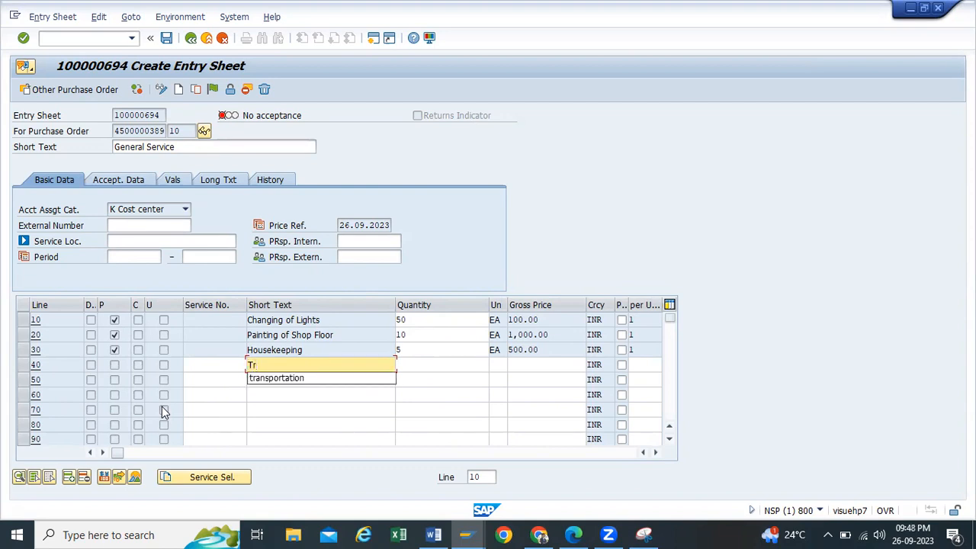
{"action": "type", "text": "s"}
{"action": "key", "text": "BackSpace"}
{"action": "type", "text": "anpo"}
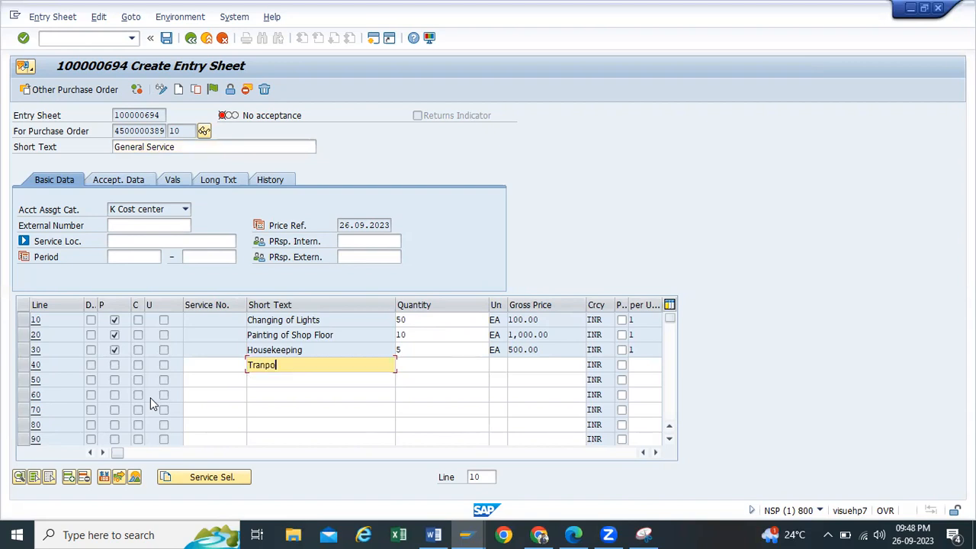
{"action": "type", "text": "rtation Charges"}
{"action": "left_click", "coordinate": [397, 365]}
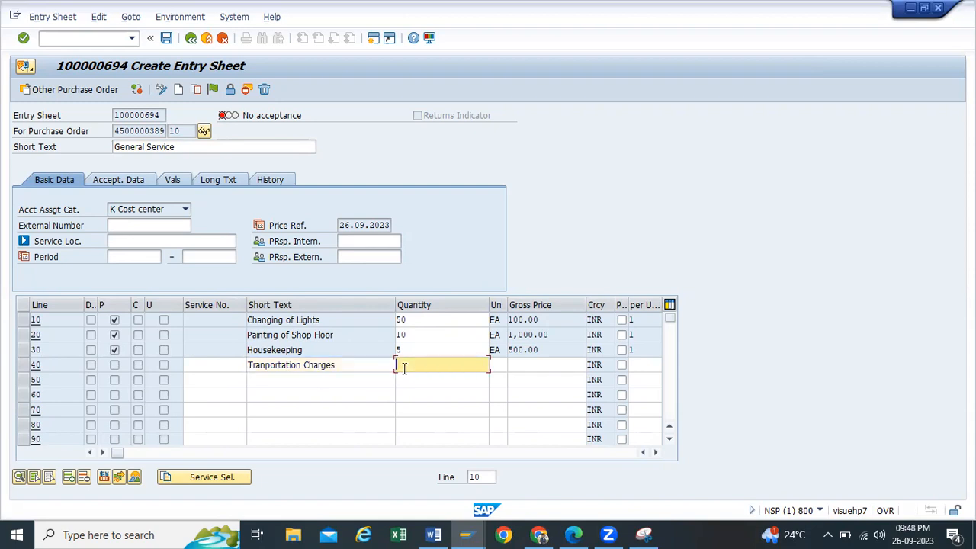
{"action": "type", "text": "1"}
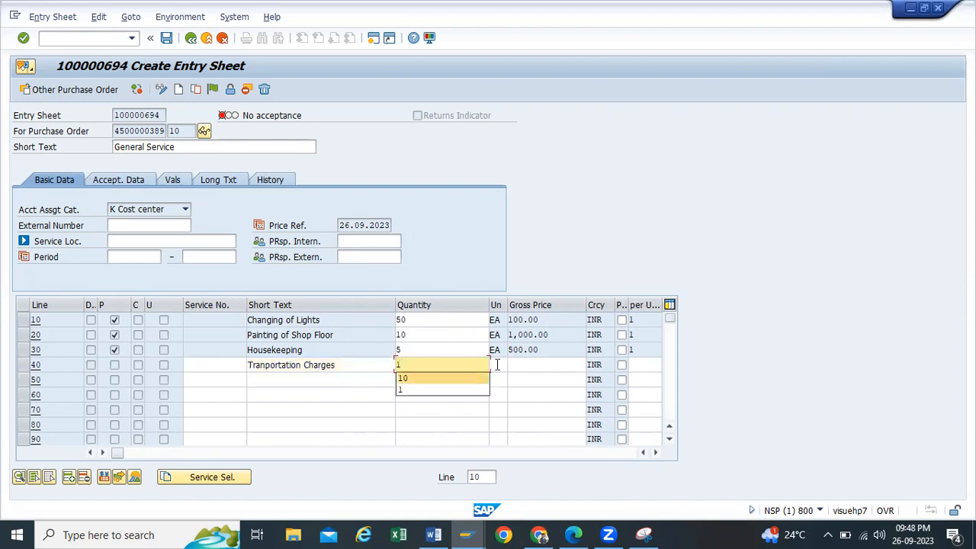
{"action": "left_click", "coordinate": [495, 364]}
{"action": "left_click", "coordinate": [497, 381]}
{"action": "left_click", "coordinate": [524, 365]}
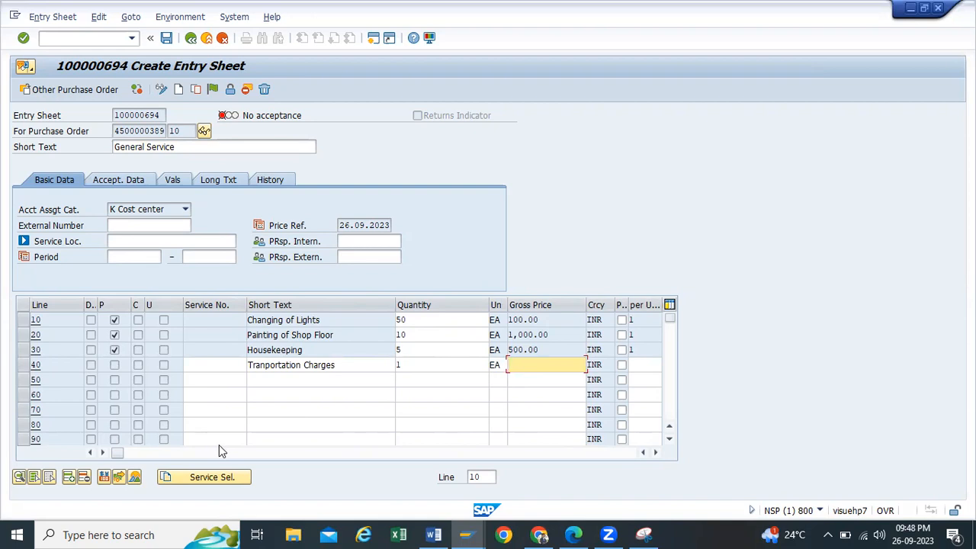
{"action": "type", "text": "5000"}
{"action": "key", "text": "BackSpace"}
{"action": "type", "text": "1"}
{"action": "key", "text": "Return"}
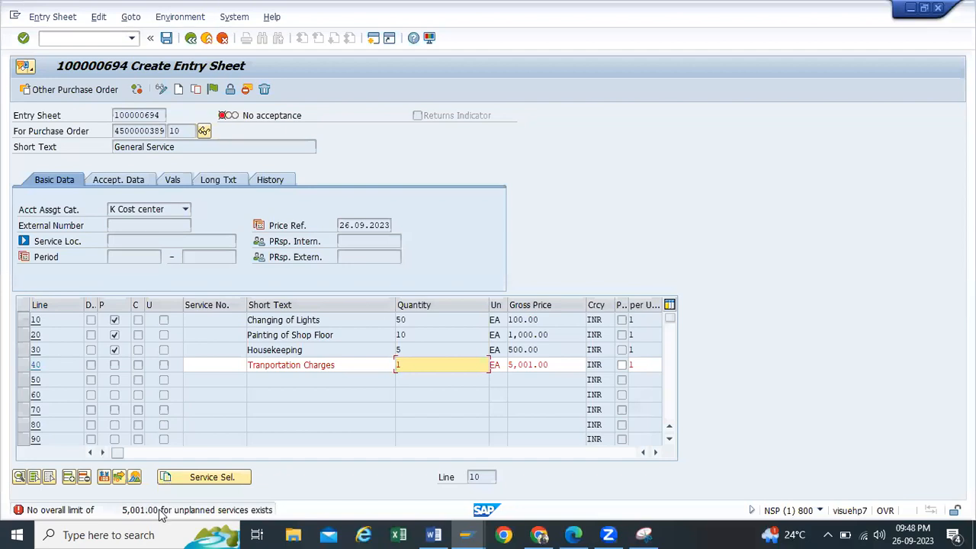
Step: Change line 40's gross price to 5,000.00 so the transportation charge is flagged unplanned
{"action": "left_click", "coordinate": [551, 365]}
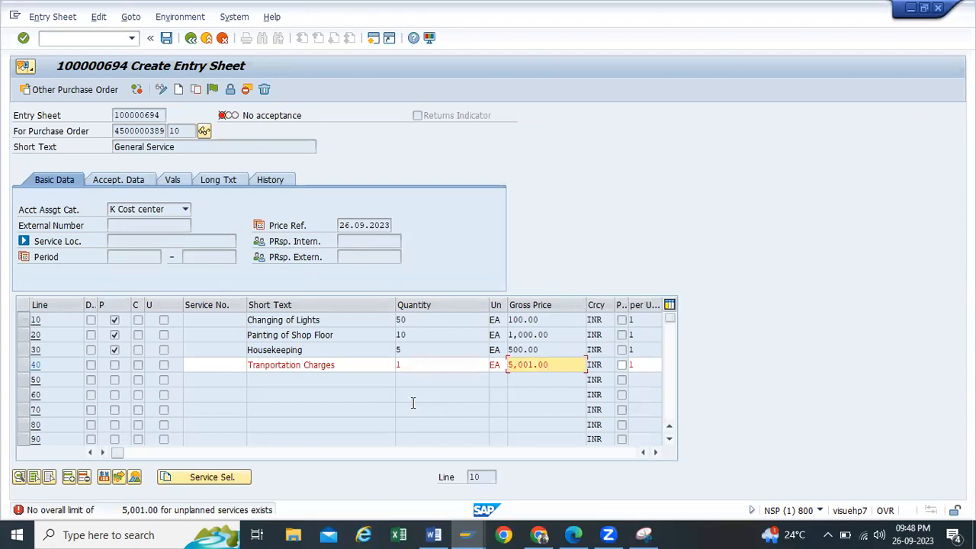
{"action": "key", "text": "BackSpace"}
{"action": "key", "text": "BackSpace"}
{"action": "key", "text": "BackSpace"}
{"action": "key", "text": "BackSpace"}
{"action": "type", "text": "0"}
{"action": "key", "text": "Return"}
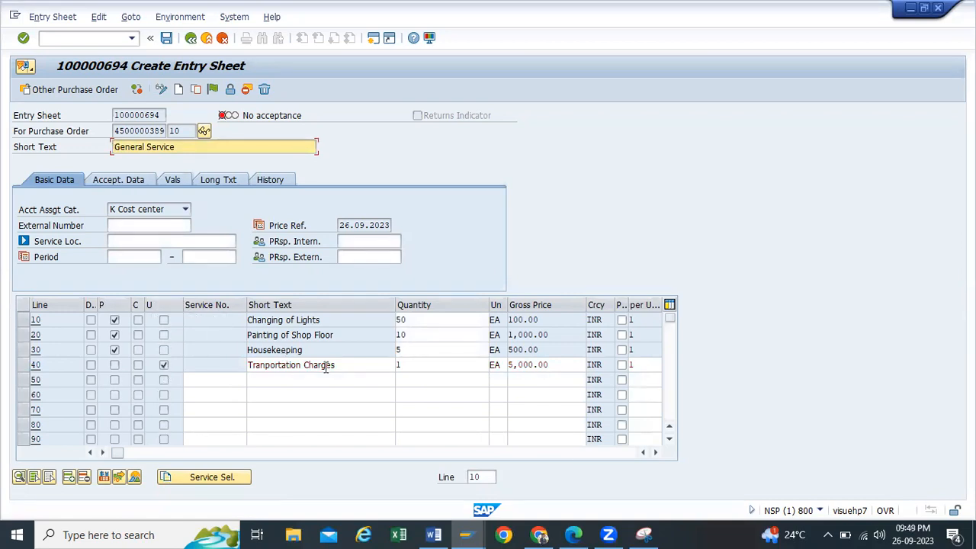
{"action": "left_click_drag", "start_coordinate": [335, 365], "coordinate": [232, 360]}
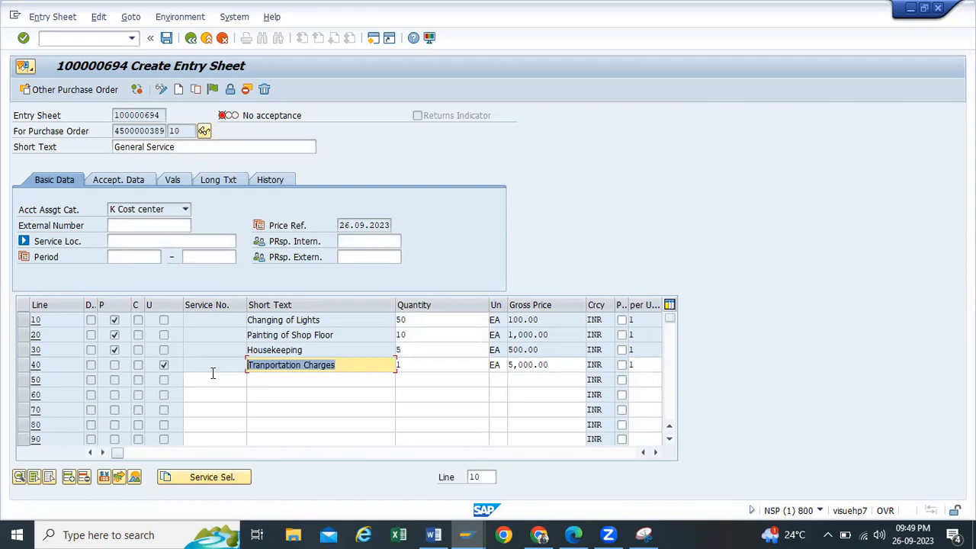
{"action": "left_click", "coordinate": [411, 364]}
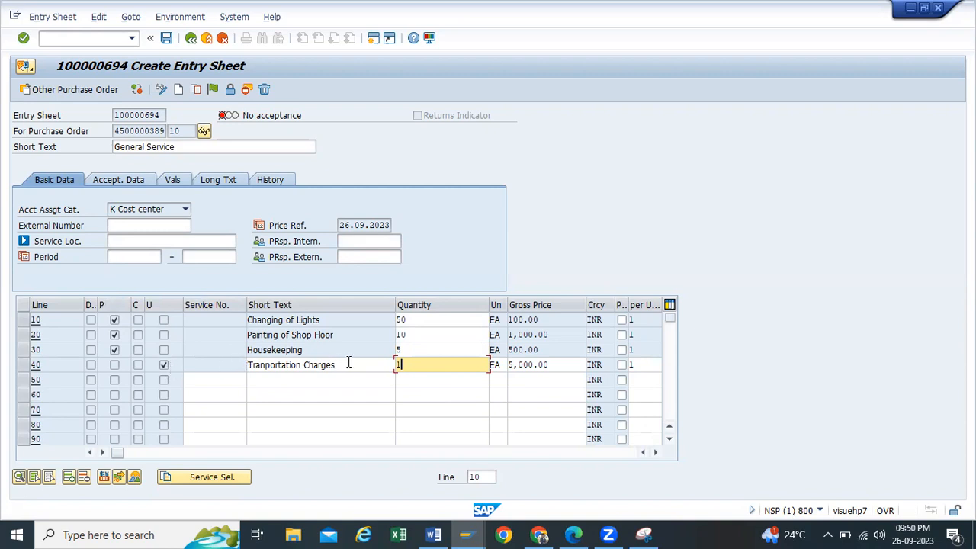
Step: Set row 40 to quantity 1 at 2,000.00 INR and flag entry sheet 100000694 for acceptance
{"action": "left_click_drag", "start_coordinate": [565, 363], "coordinate": [477, 372]}
{"action": "key", "text": "BackSpace"}
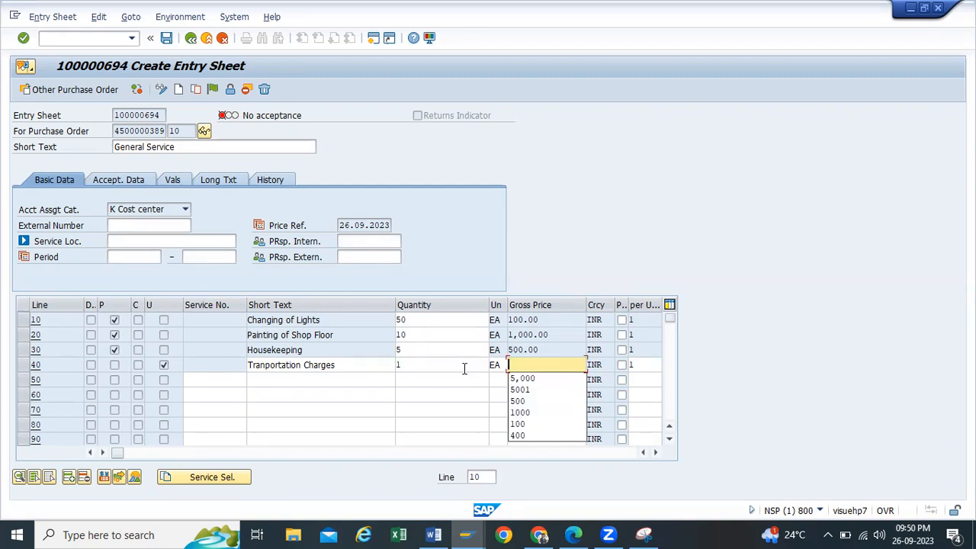
{"action": "type", "text": "2000"}
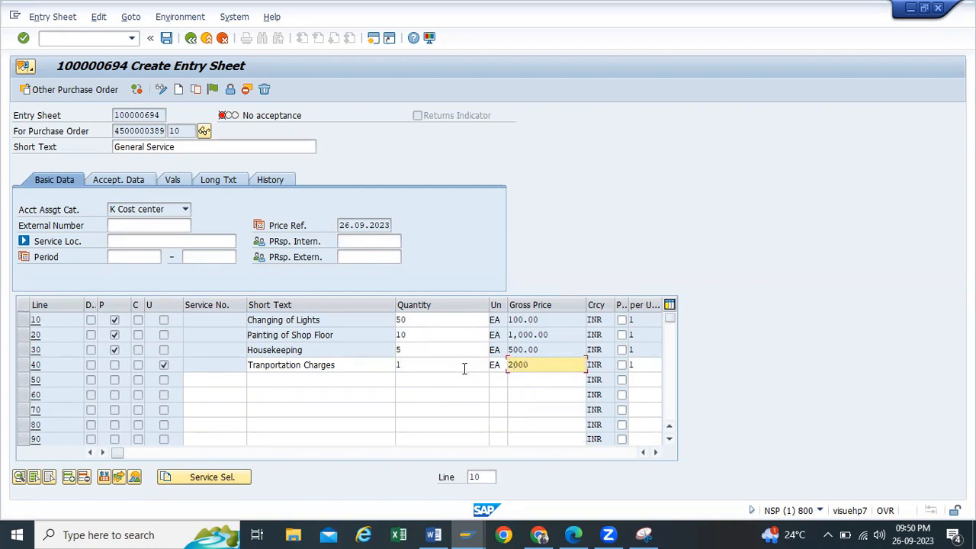
{"action": "key", "text": "Return"}
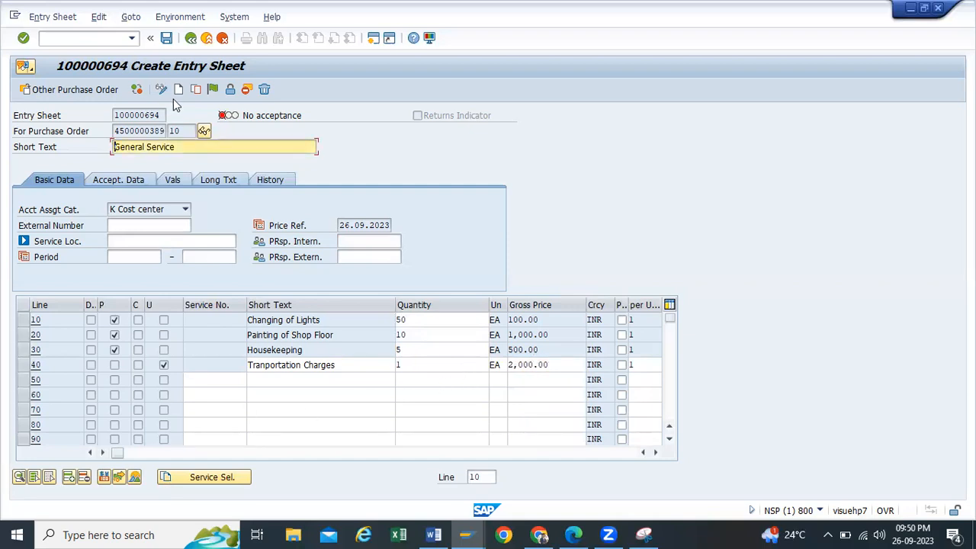
{"action": "left_click", "coordinate": [211, 91]}
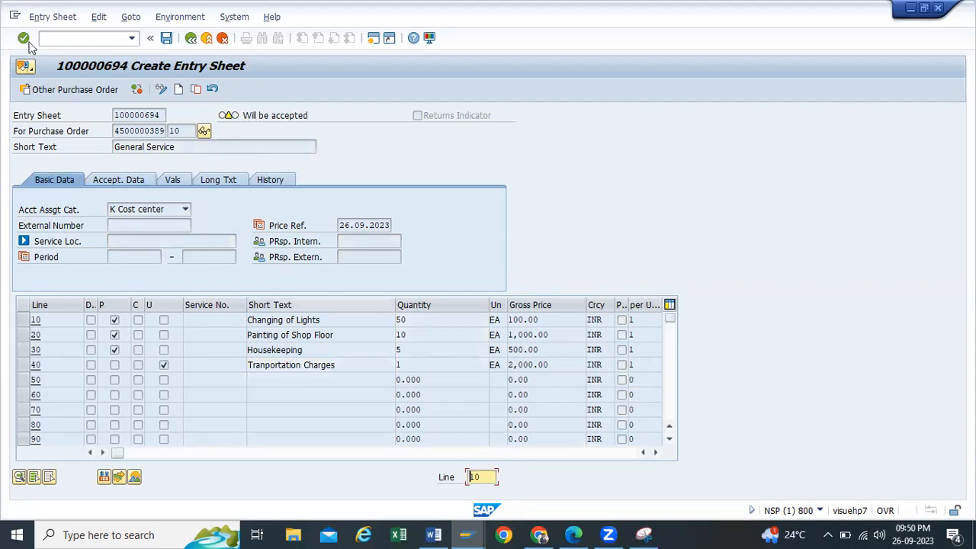
Step: Snip the entry sheet and highlight row 40's U checkbox and 'Tranportation Charges' in yellow
{"action": "left_click_drag", "start_coordinate": [3, 43], "coordinate": [699, 405]}
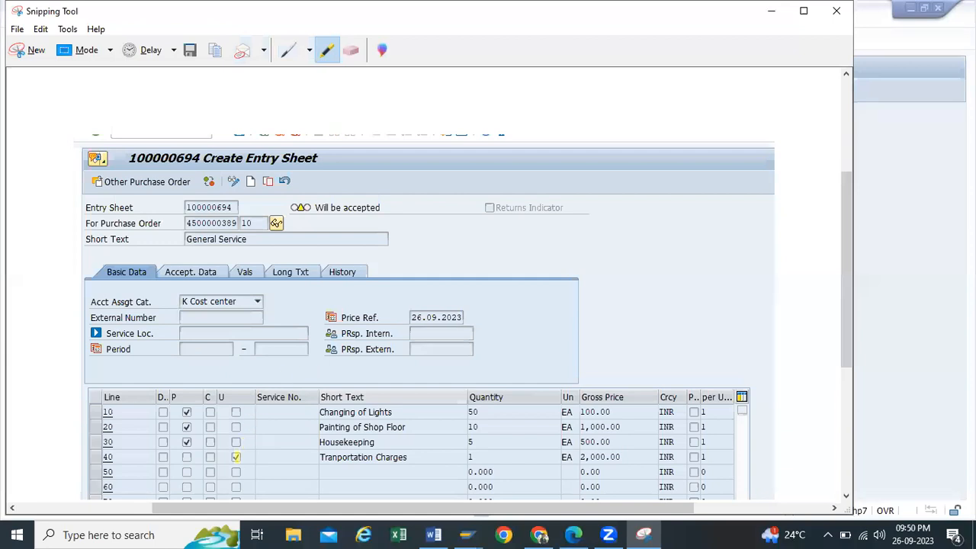
{"action": "left_click_drag", "start_coordinate": [232, 458], "coordinate": [250, 458]}
{"action": "left_click_drag", "start_coordinate": [321, 458], "coordinate": [424, 457]}
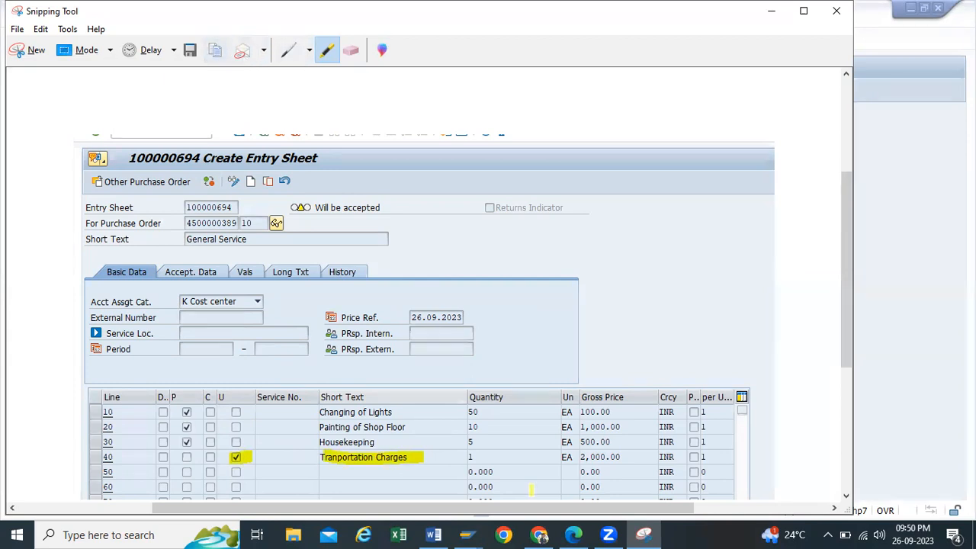
Step: Check the snip in the Word notes, then return to SAP and save the entry sheet
{"action": "left_click", "coordinate": [434, 535]}
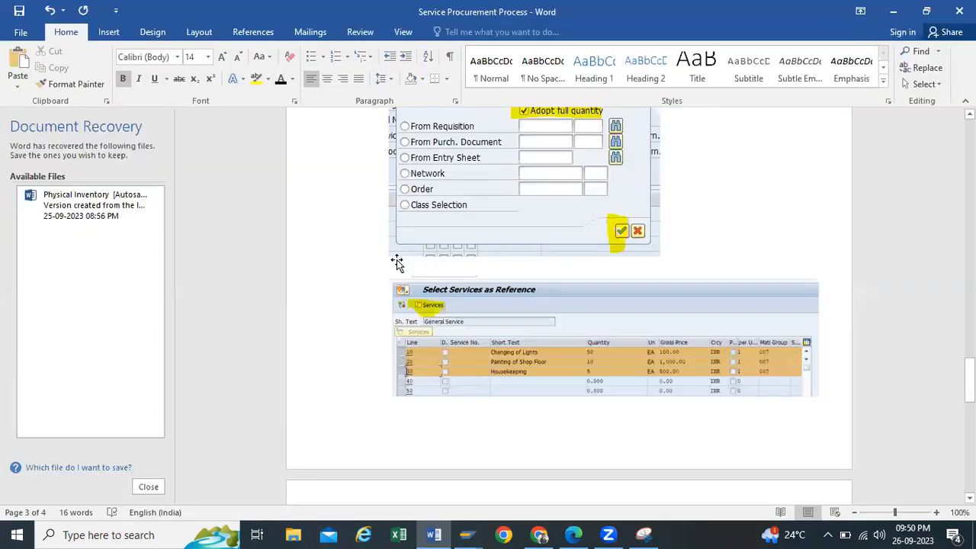
{"action": "scroll", "coordinate": [420, 432], "scroll_direction": "down", "scroll_amount": 4}
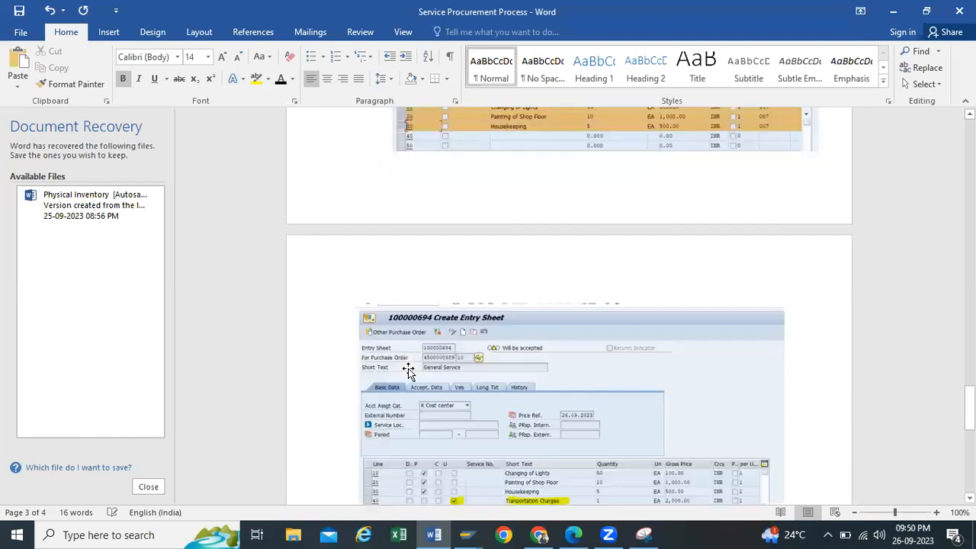
{"action": "left_click", "coordinate": [893, 12]}
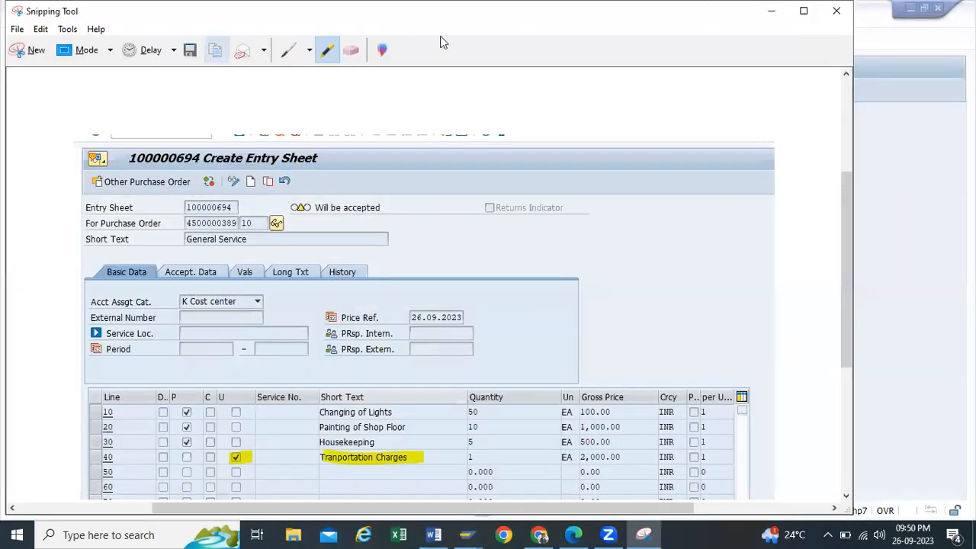
{"action": "left_click", "coordinate": [771, 10]}
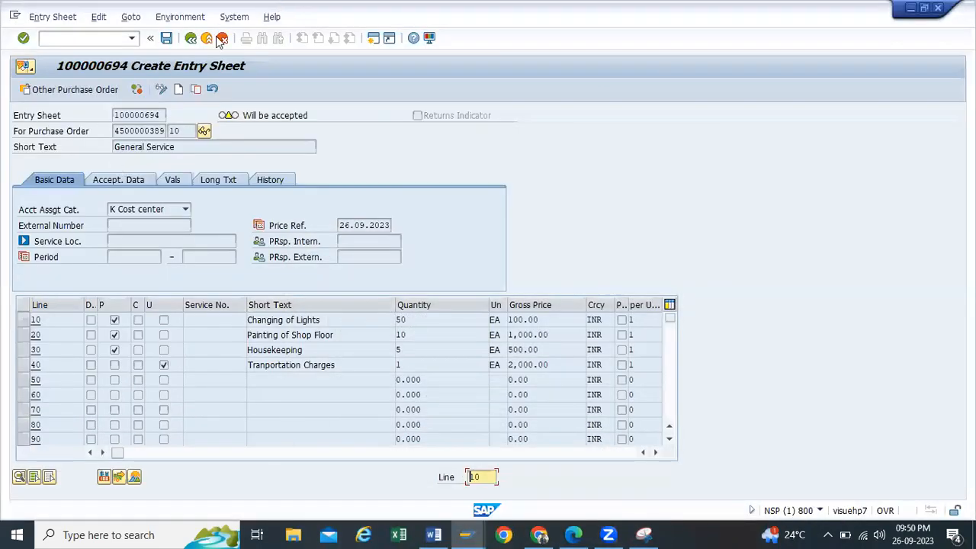
{"action": "left_click", "coordinate": [167, 38]}
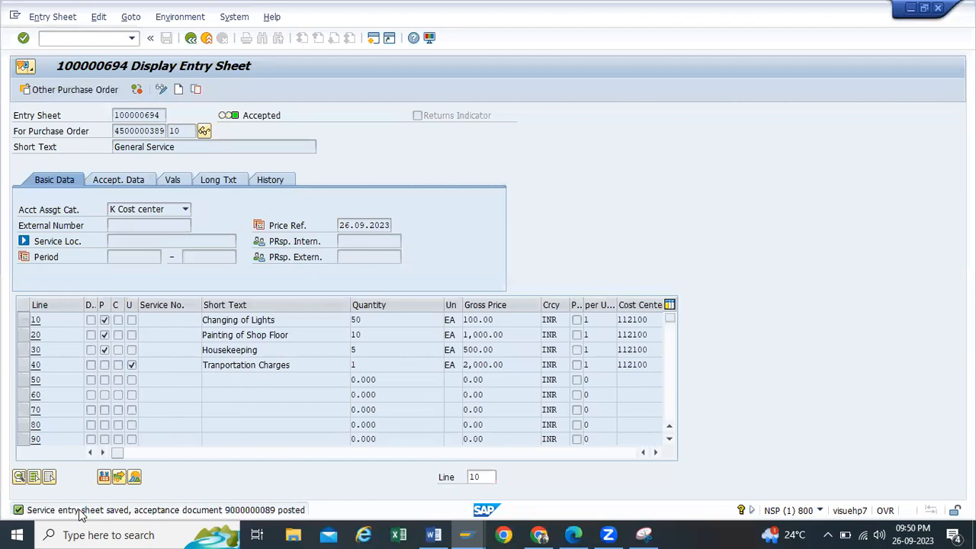
{"action": "double_click", "coordinate": [81, 510]}
{"action": "left_click_drag", "start_coordinate": [408, 162], "coordinate": [25, 160]}
{"action": "key", "text": "ctrl+c"}
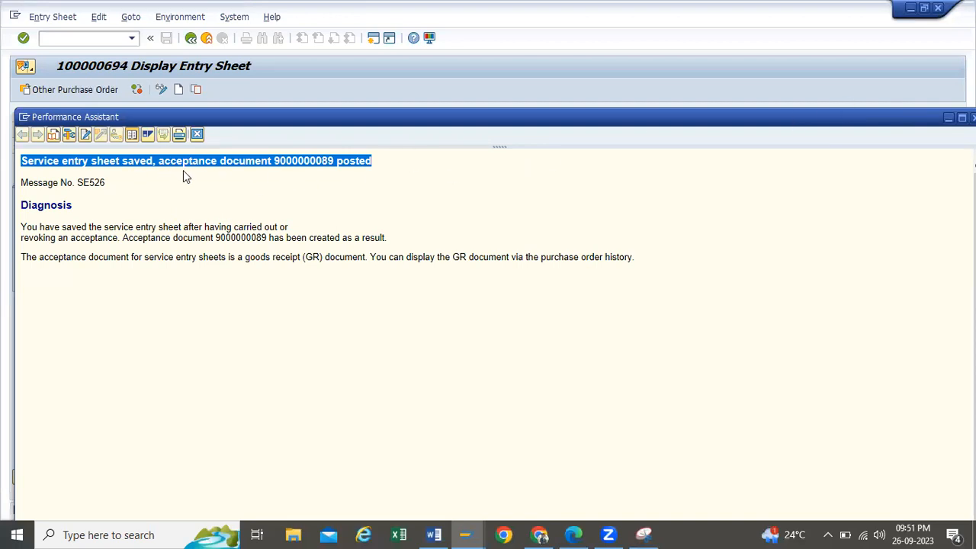
{"action": "left_click", "coordinate": [945, 119]}
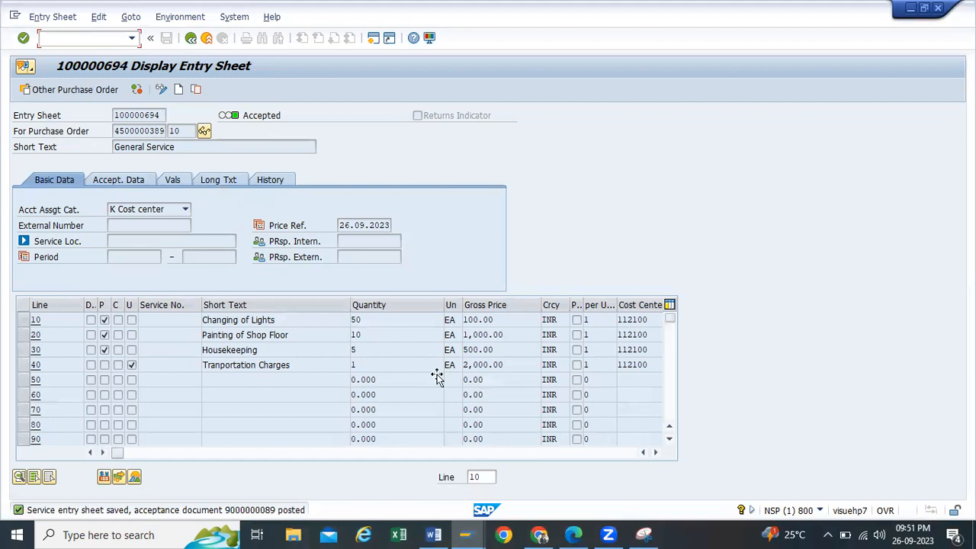
{"action": "key", "text": "alt+Tab"}
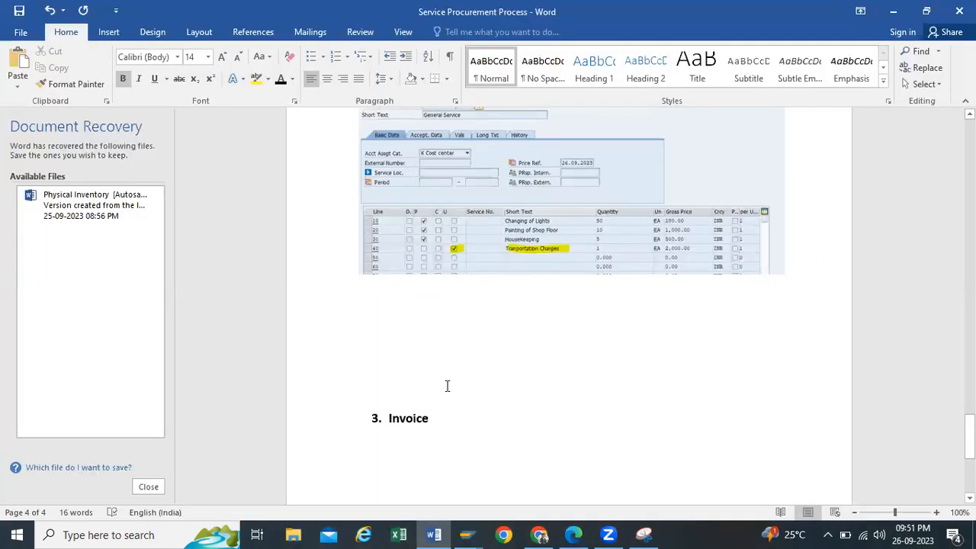
Step: Paste the save confirmation and entry sheet number 100000694 below the screenshot in Word
{"action": "key", "text": "Return"}
{"action": "key", "text": "Return"}
{"action": "key", "text": "ctrl+v"}
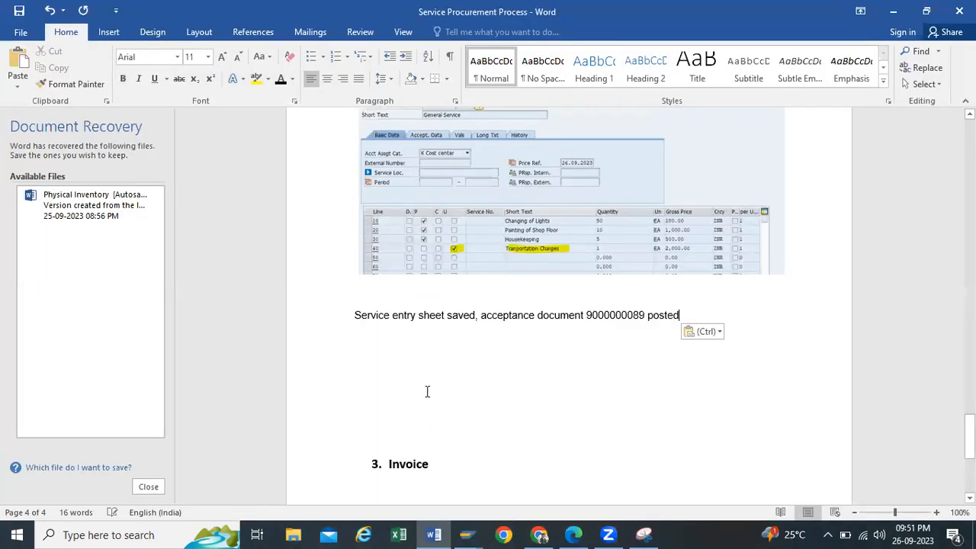
{"action": "left_click", "coordinate": [893, 12]}
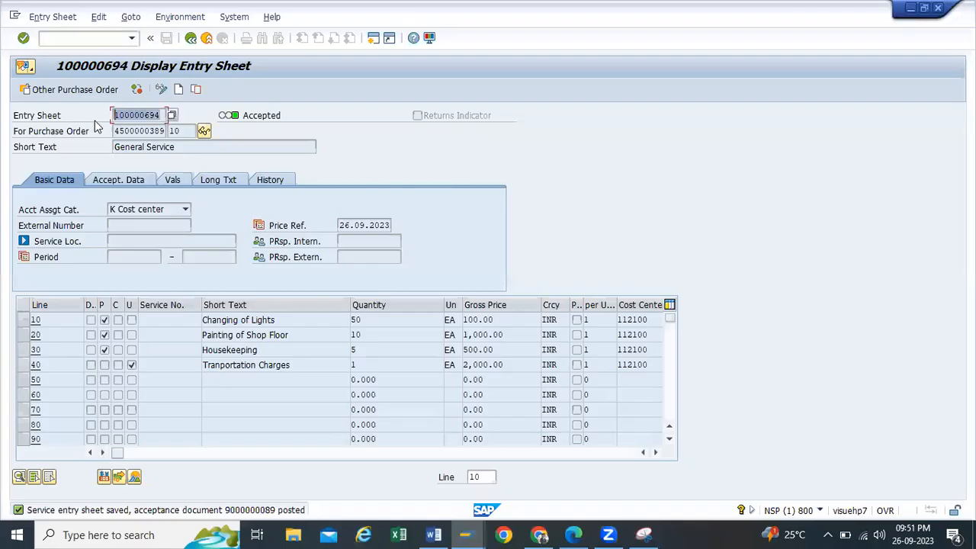
{"action": "key", "text": "ctrl+c"}
{"action": "left_click", "coordinate": [433, 535]}
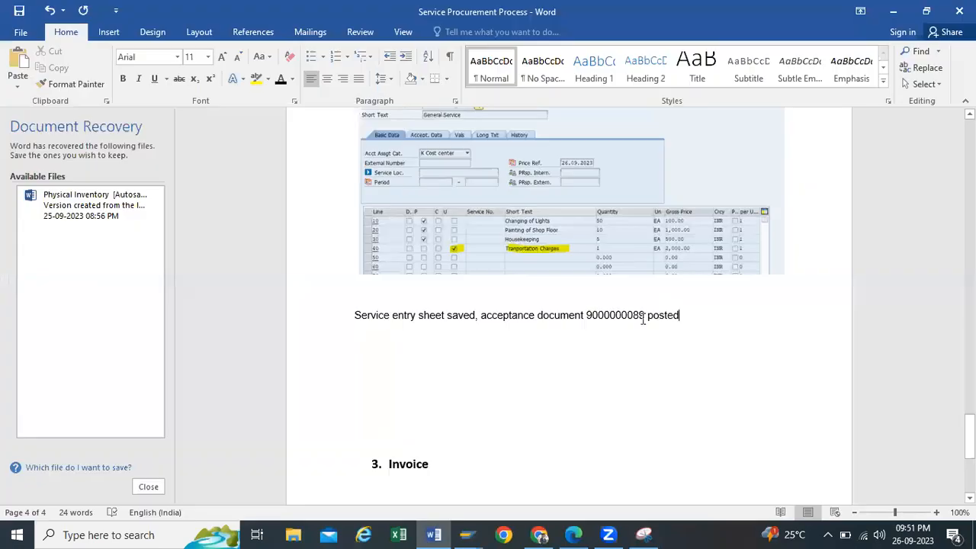
{"action": "key", "text": "Return"}
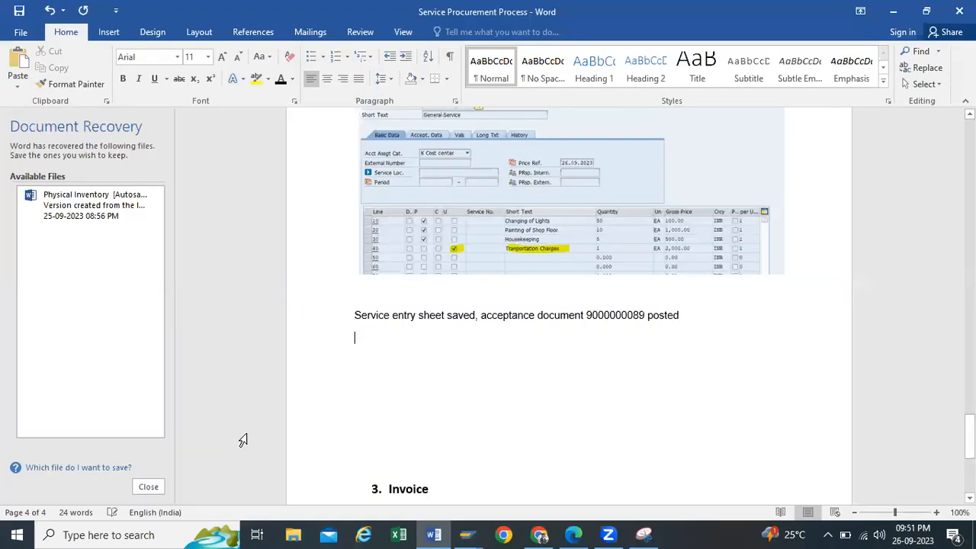
{"action": "key", "text": "ctrl+v"}
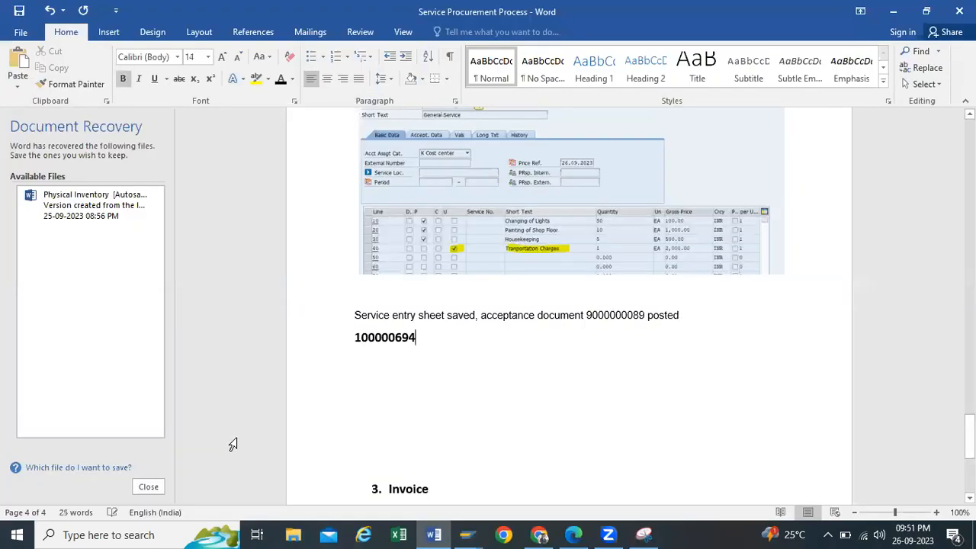
Step: Back in SAP, select line 10's quantity 50 in the entry sheet display
{"action": "left_click", "coordinate": [893, 11]}
{"action": "double_click", "coordinate": [357, 320]}
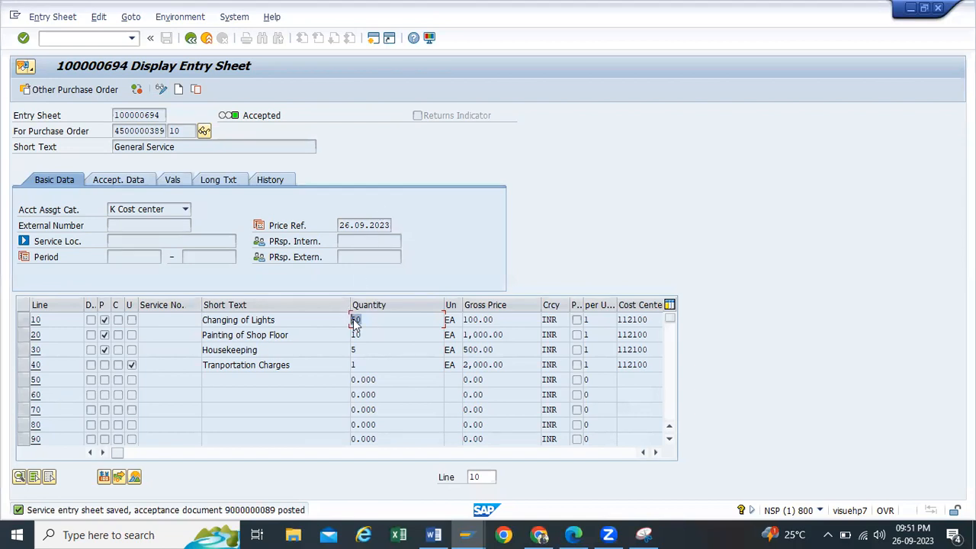
{"action": "left_click", "coordinate": [386, 320]}
Step: Move to line 20's quantity, then exit the entry sheet to SAP Easy Access
{"action": "key", "text": "Down"}
{"action": "key", "text": "Down"}
{"action": "key", "text": "Down"}
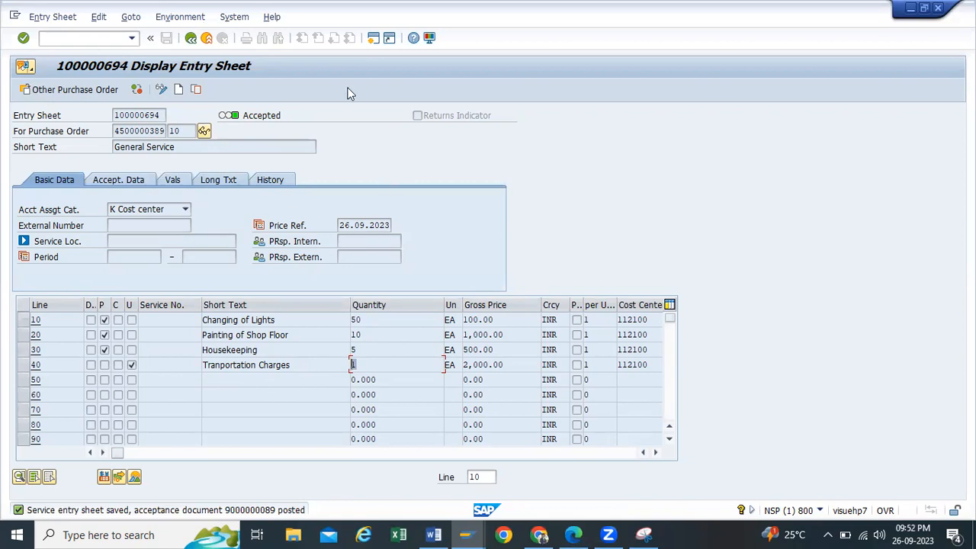
{"action": "left_click", "coordinate": [373, 39]}
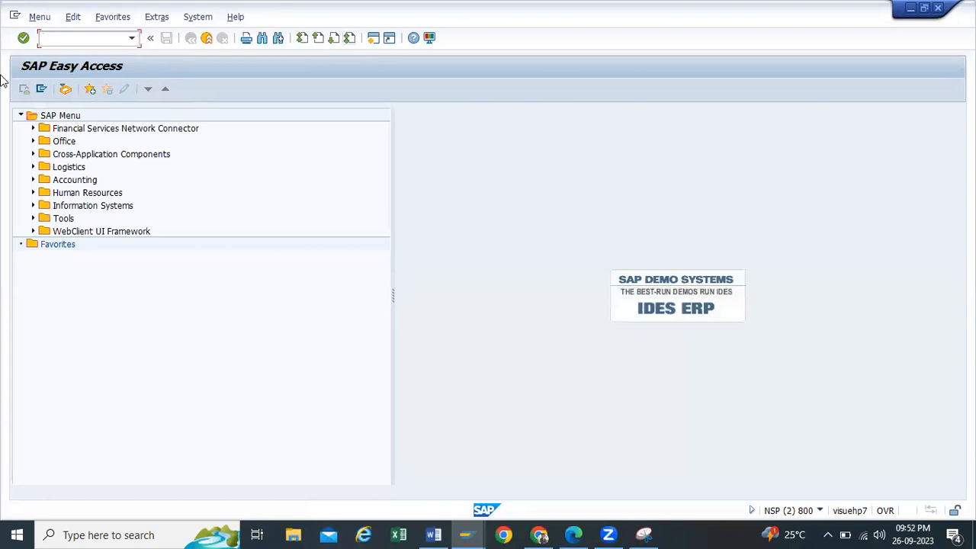
{"action": "type", "text": "me23n"}
{"action": "key", "text": "Return"}
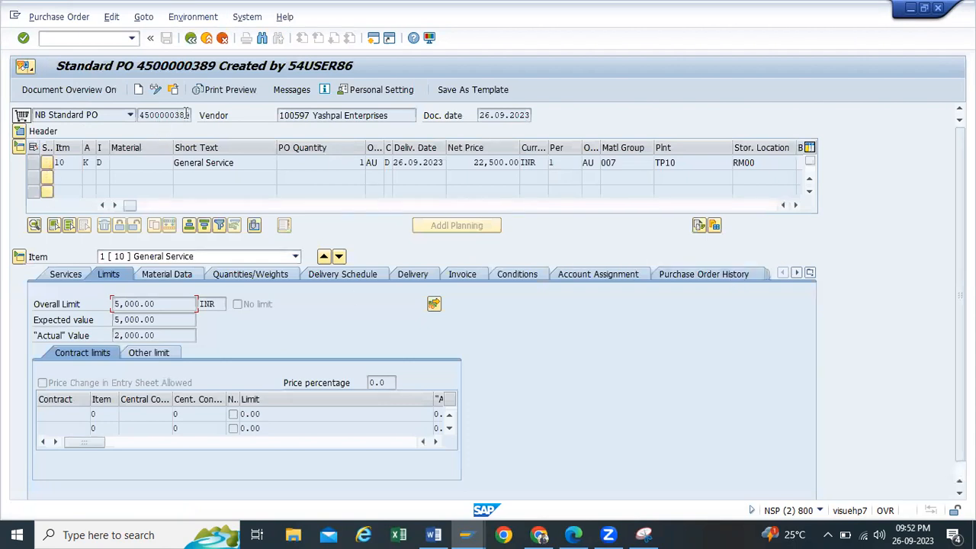
{"action": "left_click_drag", "start_coordinate": [186, 115], "coordinate": [1, 115]}
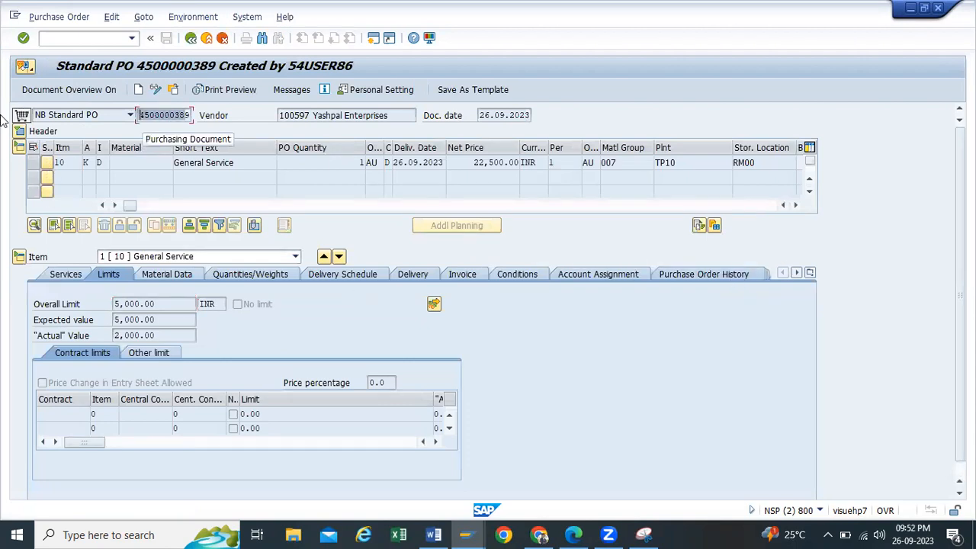
{"action": "left_click", "coordinate": [79, 273]}
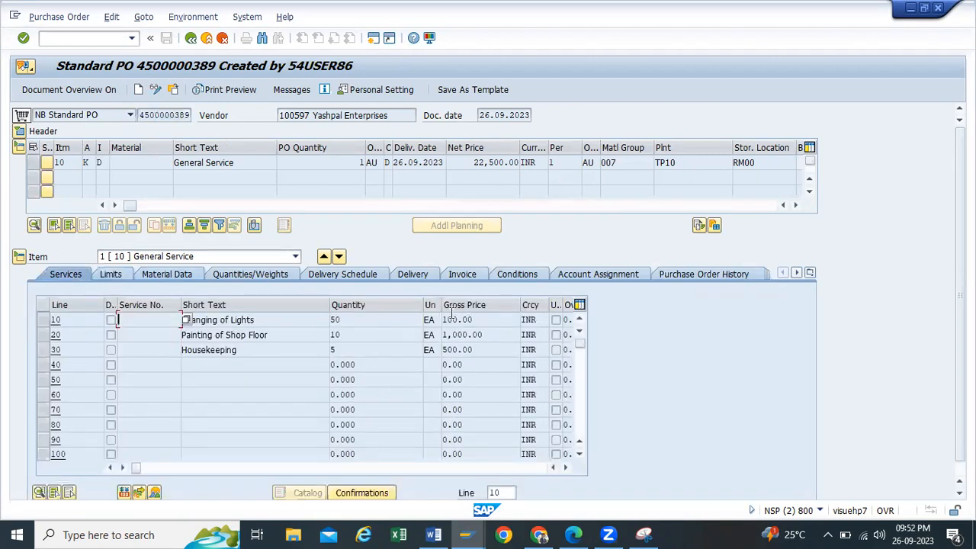
Step: Review the item's limits: 5,000.00 overall, 5,000.00 expected, 2,000.00 actual
{"action": "left_click", "coordinate": [116, 275]}
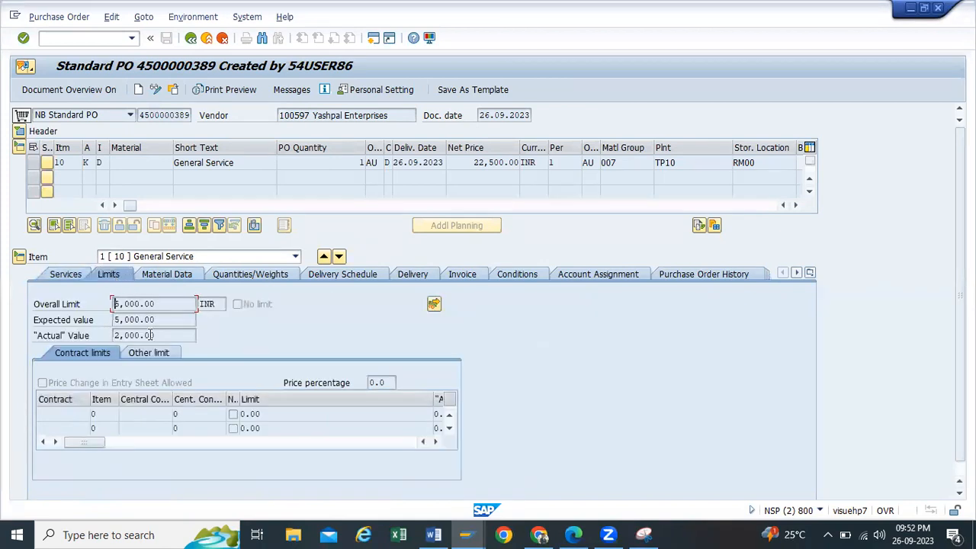
{"action": "left_click_drag", "start_coordinate": [159, 336], "coordinate": [10, 347]}
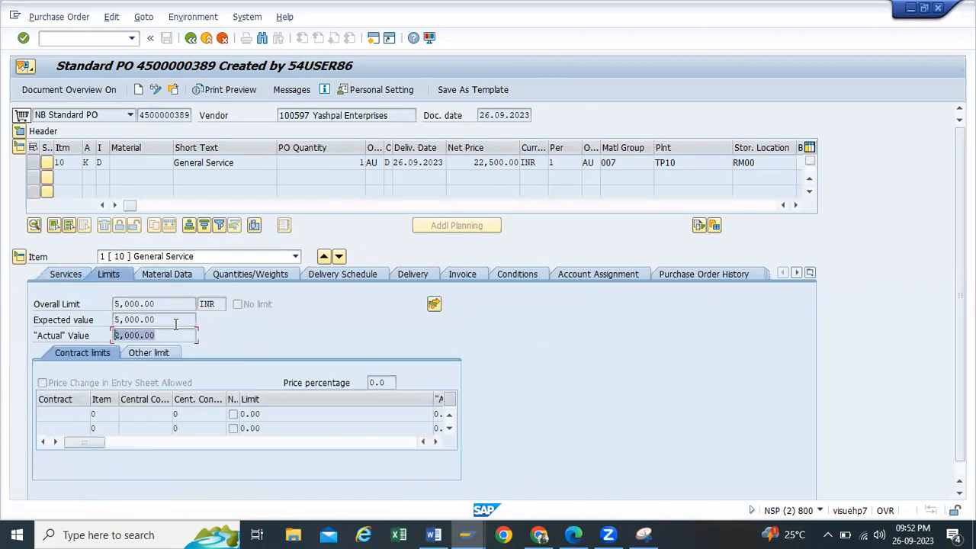
{"action": "left_click_drag", "start_coordinate": [174, 321], "coordinate": [9, 322]}
{"action": "left_click_drag", "start_coordinate": [163, 303], "coordinate": [7, 306]}
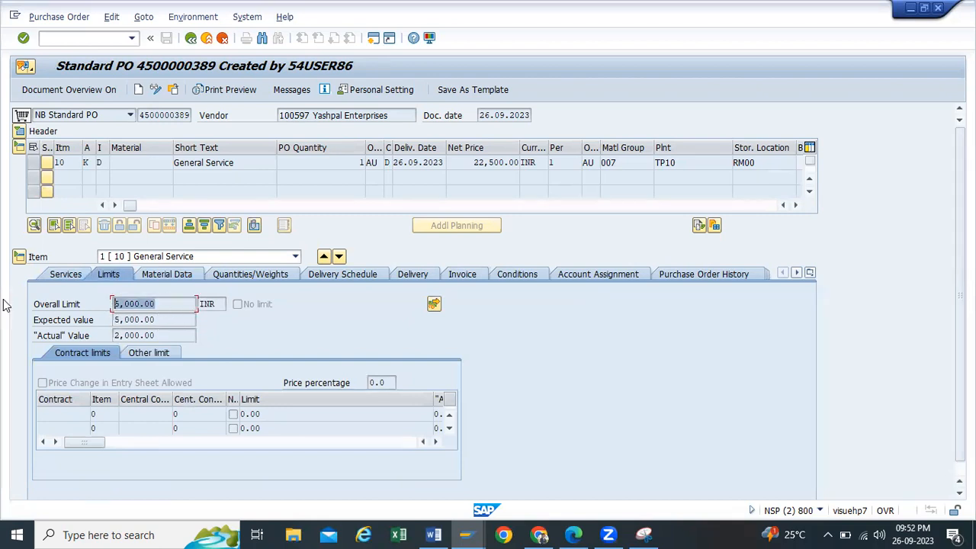
{"action": "left_click_drag", "start_coordinate": [165, 318], "coordinate": [11, 325]}
{"action": "left_click_drag", "start_coordinate": [161, 336], "coordinate": [2, 348]}
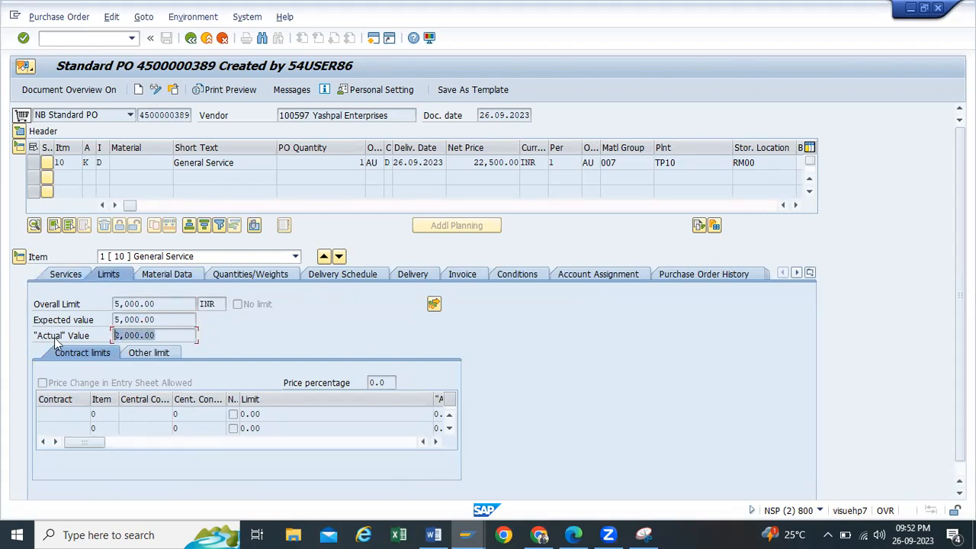
{"action": "left_click_drag", "start_coordinate": [160, 335], "coordinate": [0, 376]}
{"action": "left_click", "coordinate": [165, 336]}
{"action": "left_click_drag", "start_coordinate": [165, 336], "coordinate": [3, 361]}
{"action": "left_click", "coordinate": [671, 275]}
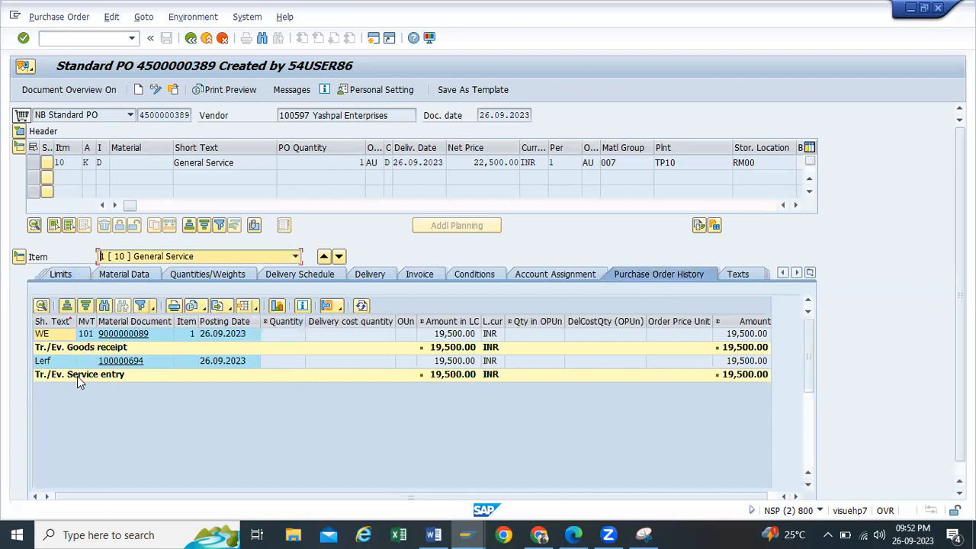
{"action": "left_click", "coordinate": [124, 336]}
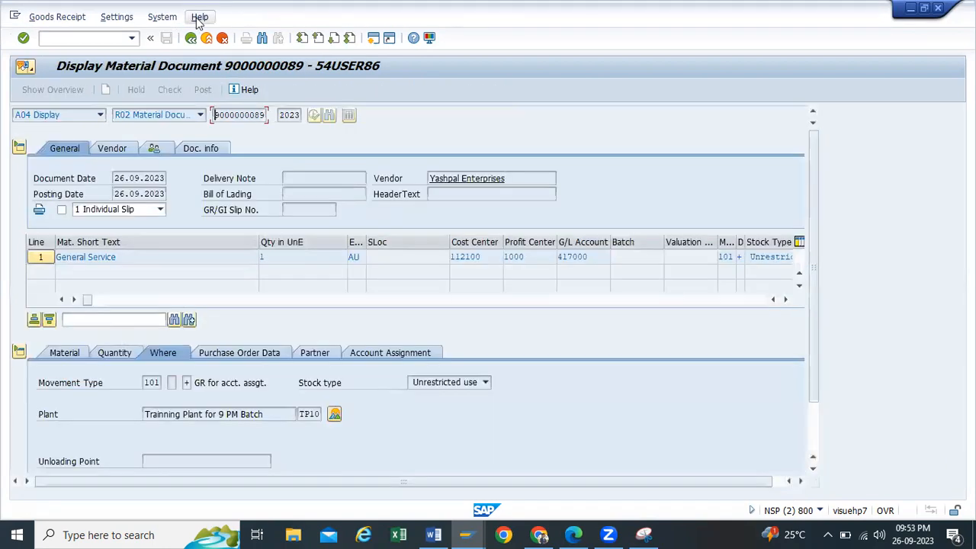
{"action": "left_click", "coordinate": [191, 37]}
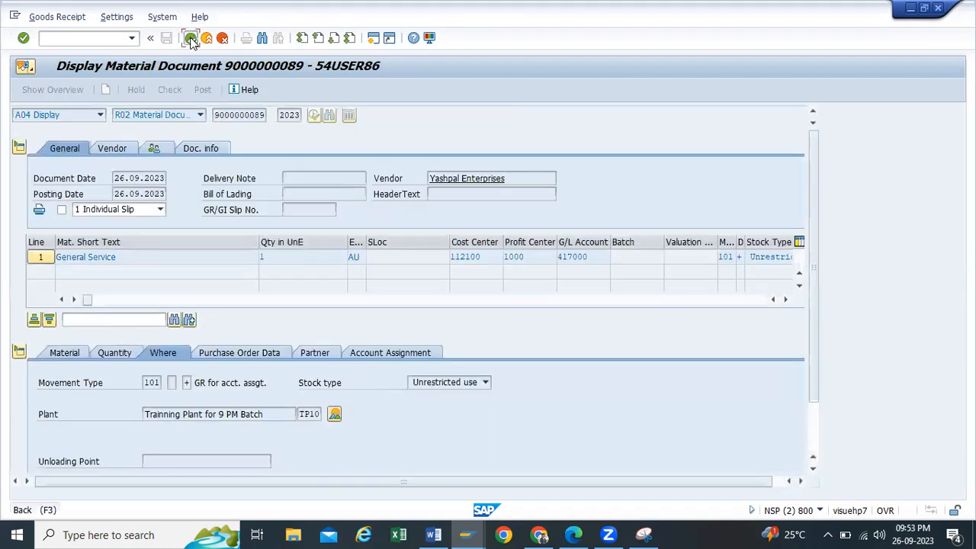
Step: Snip the purchase order history and highlight the Goods receipt total line in yellow
{"action": "left_click", "coordinate": [645, 535]}
{"action": "left_click", "coordinate": [29, 49]}
{"action": "left_click_drag", "start_coordinate": [10, 47], "coordinate": [824, 424]}
{"action": "left_click", "coordinate": [327, 49]}
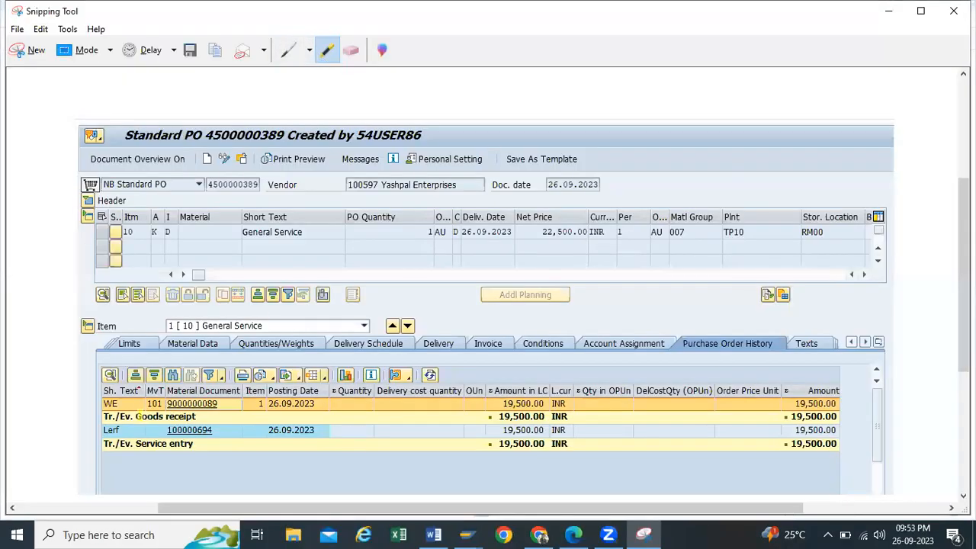
{"action": "left_click_drag", "start_coordinate": [120, 416], "coordinate": [196, 417]}
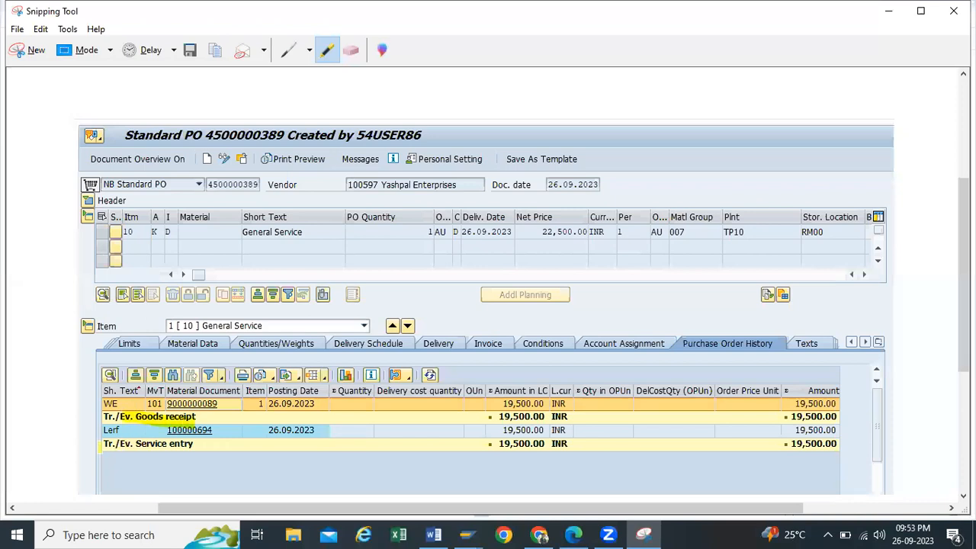
Step: Highlight the Service entry total line and paste the snip below 100000694 in Word
{"action": "left_click_drag", "start_coordinate": [100, 445], "coordinate": [188, 447]}
{"action": "left_click", "coordinate": [215, 49]}
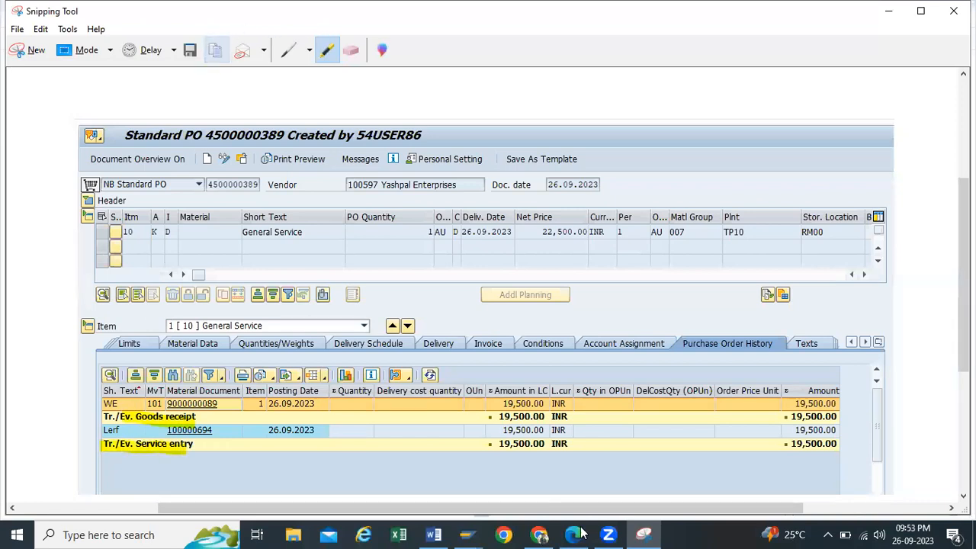
{"action": "left_click", "coordinate": [434, 534]}
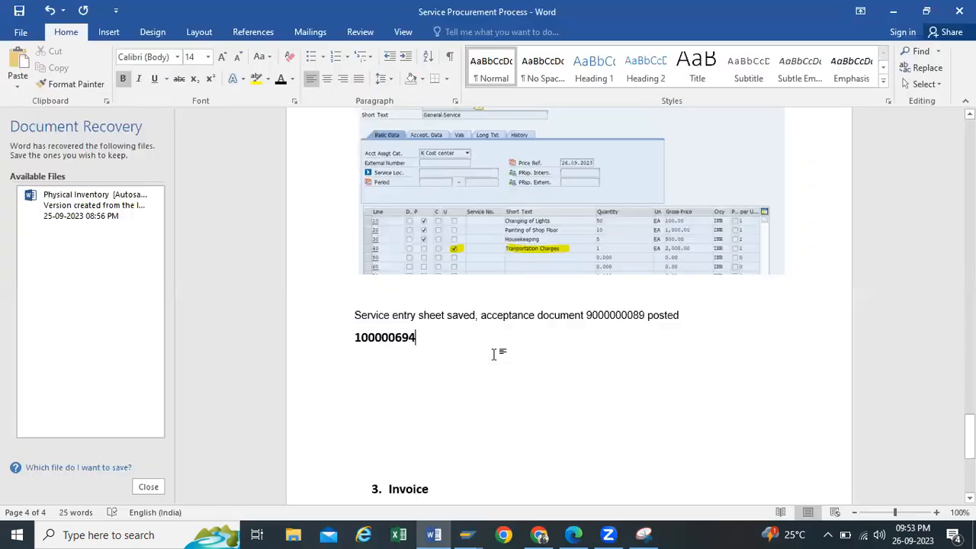
{"action": "key", "text": "Return"}
{"action": "key", "text": "Return"}
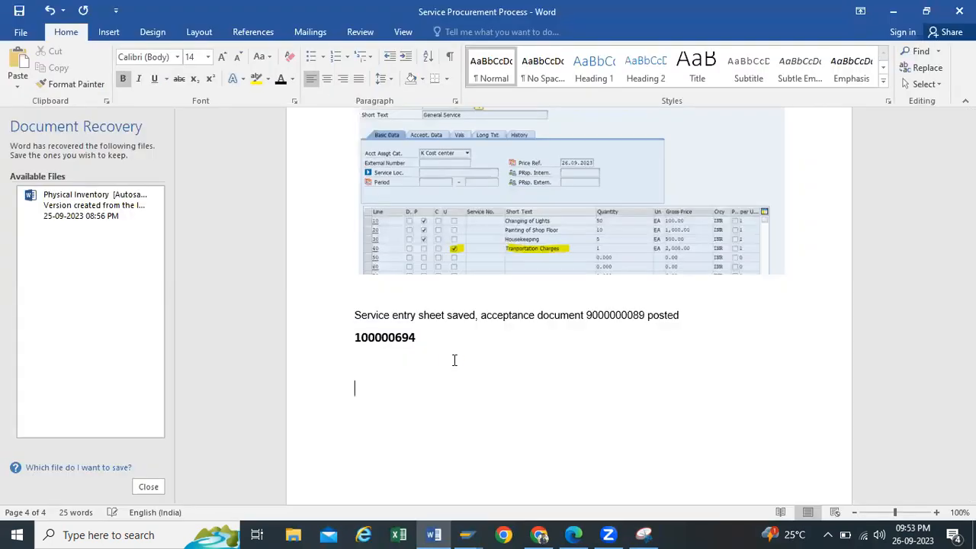
{"action": "key", "text": "ctrl+v"}
{"action": "left_click", "coordinate": [893, 11]}
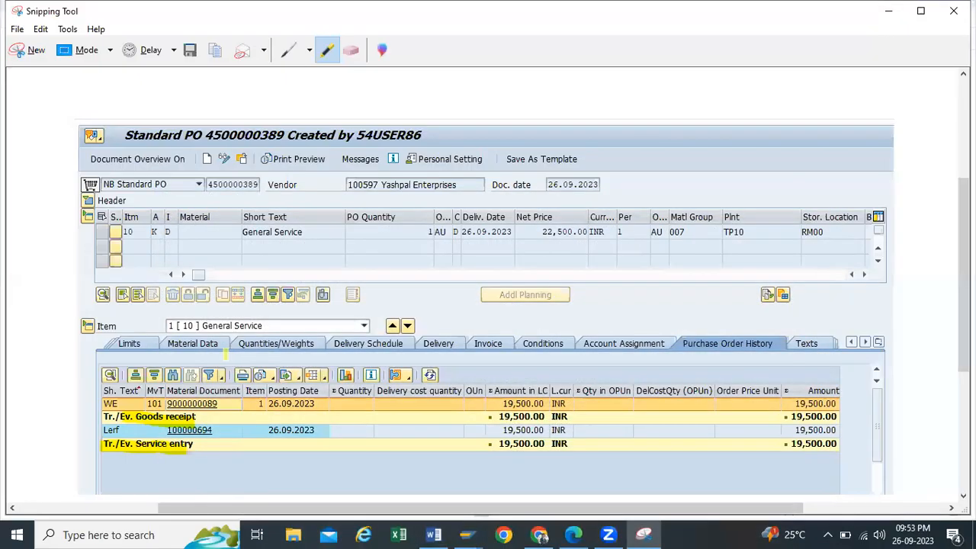
{"action": "left_click", "coordinate": [885, 10]}
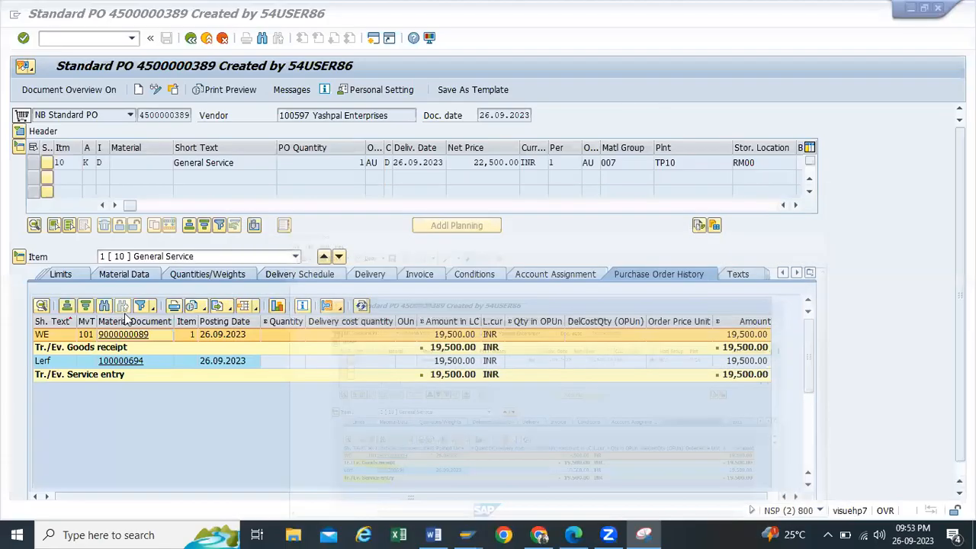
{"action": "left_click", "coordinate": [124, 335]}
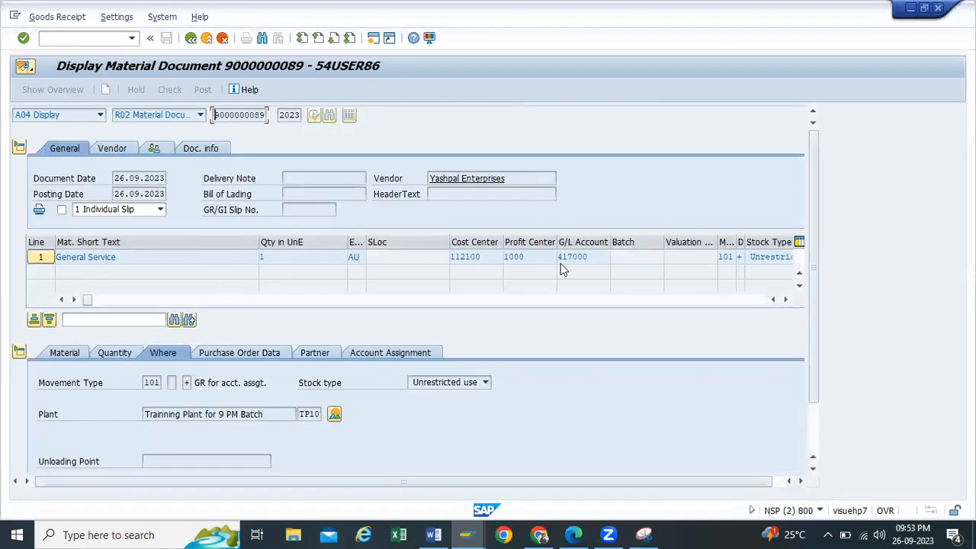
{"action": "left_click_drag", "start_coordinate": [547, 257], "coordinate": [303, 256]}
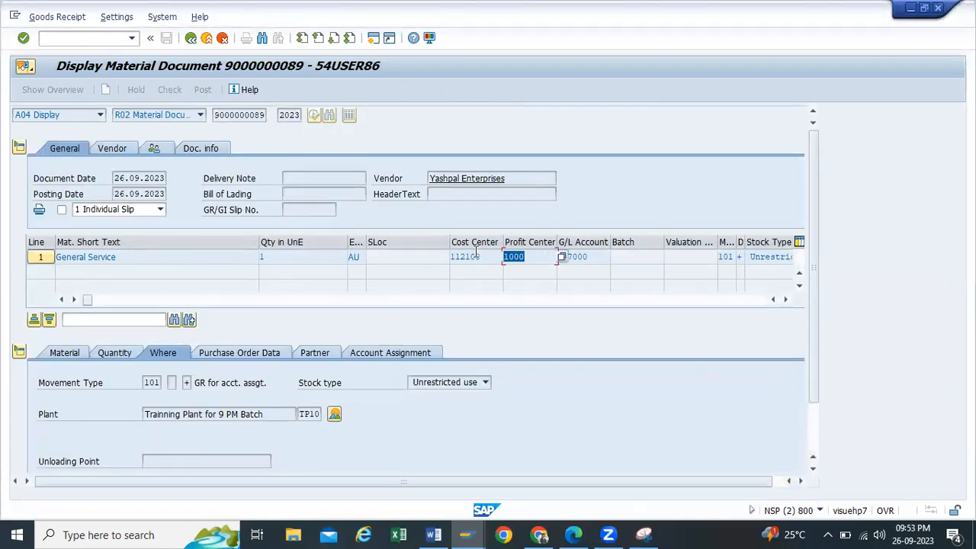
{"action": "left_click_drag", "start_coordinate": [487, 253], "coordinate": [372, 249]}
{"action": "left_click_drag", "start_coordinate": [586, 256], "coordinate": [311, 282]}
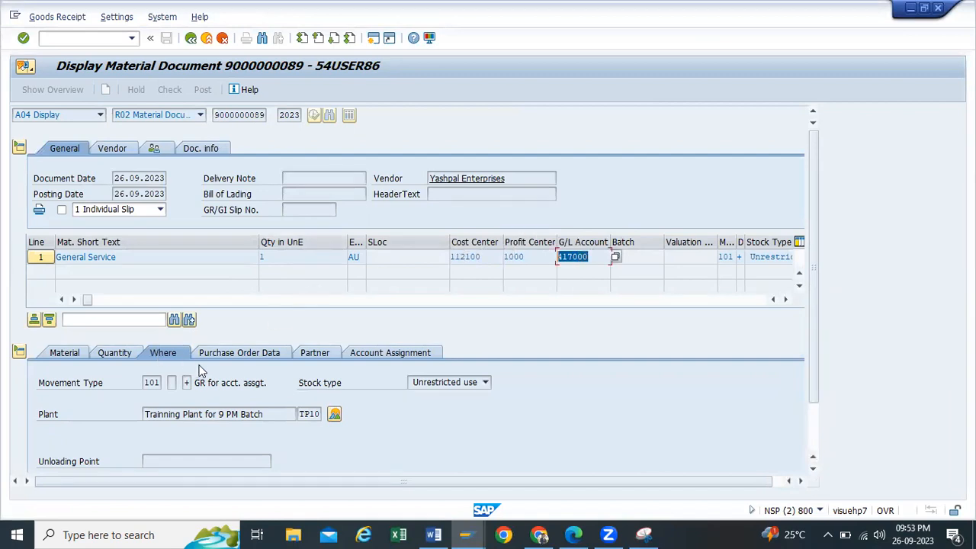
Step: Browse the item's Material, Quantity, Where, PO Data, Partner, Account Assignment and document info tabs
{"action": "left_click", "coordinate": [67, 352]}
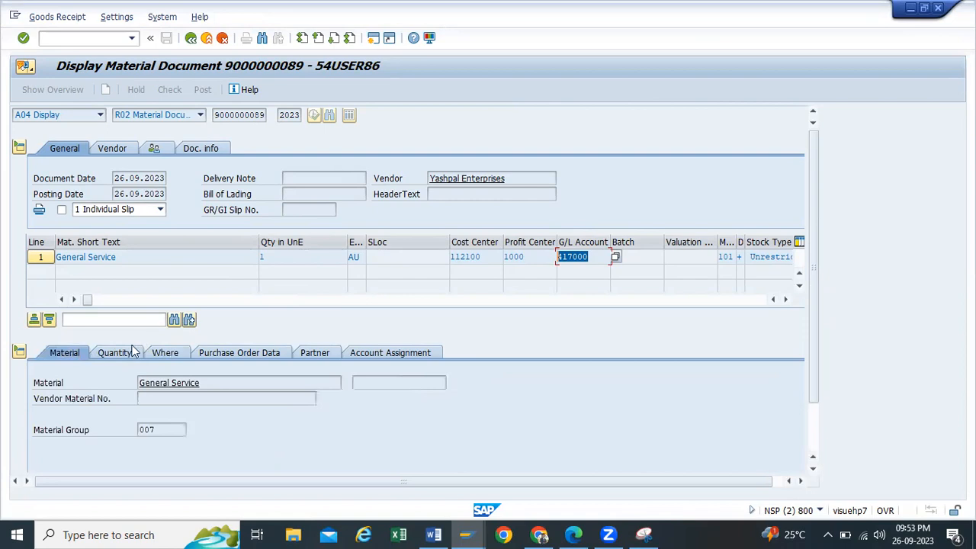
{"action": "left_click", "coordinate": [131, 352]}
{"action": "left_click", "coordinate": [171, 350]}
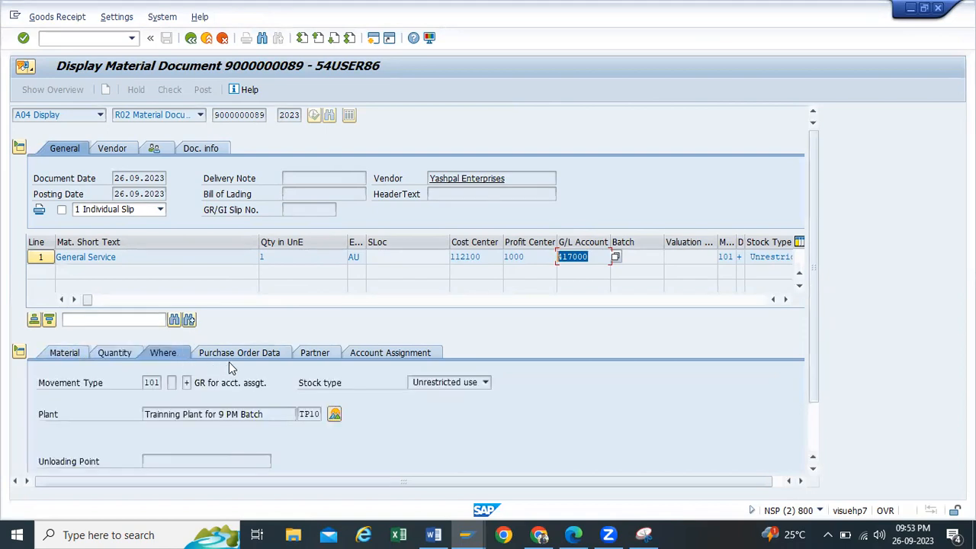
{"action": "left_click", "coordinate": [230, 351]}
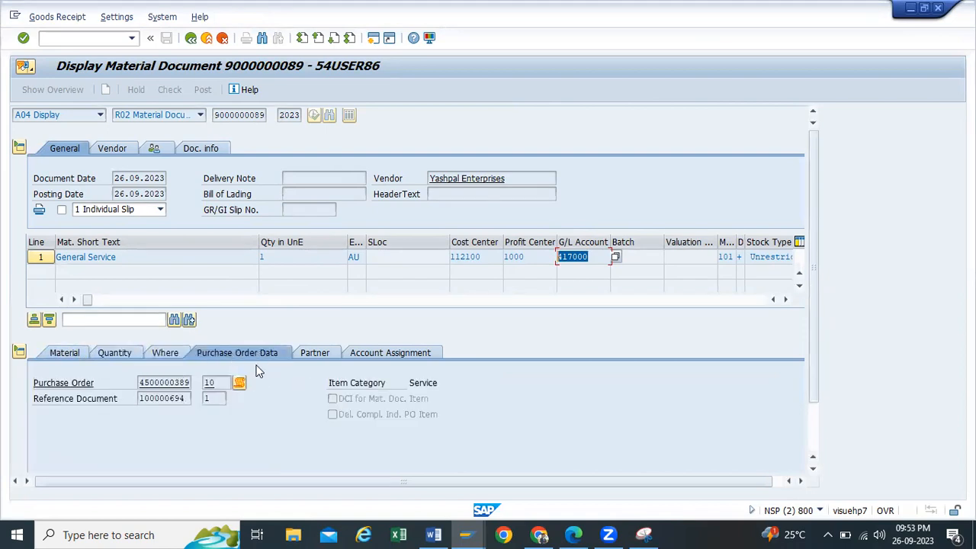
{"action": "left_click", "coordinate": [318, 359]}
{"action": "left_click", "coordinate": [372, 355]}
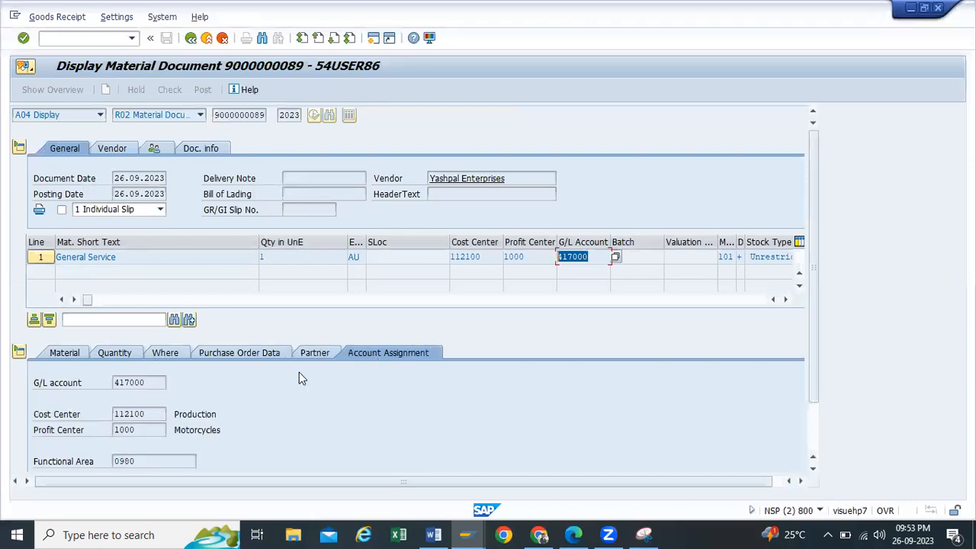
{"action": "left_click", "coordinate": [157, 382]}
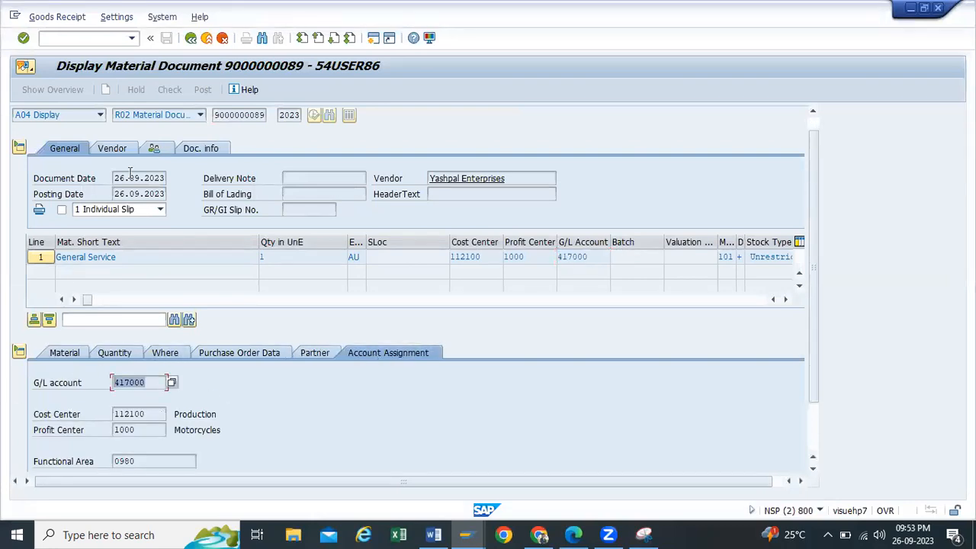
{"action": "left_click", "coordinate": [198, 153]}
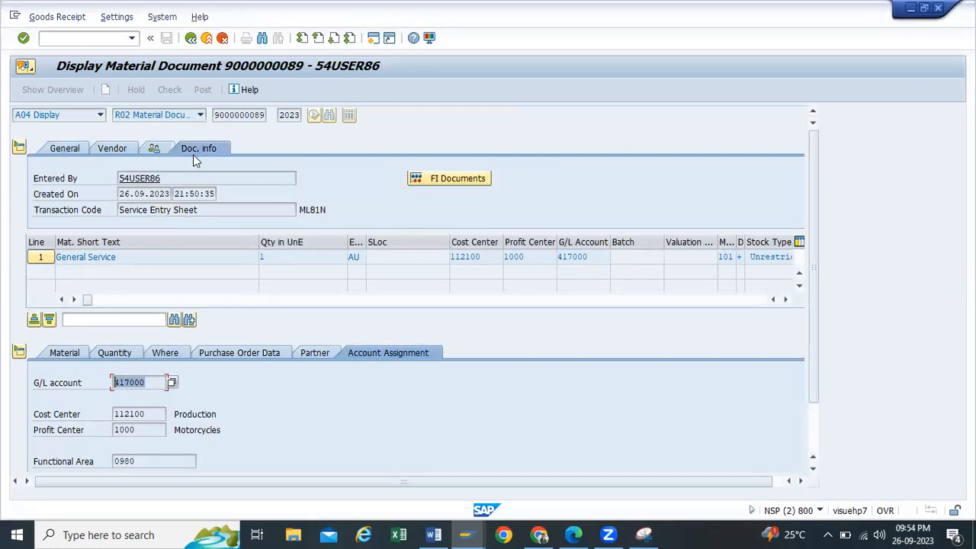
{"action": "left_click", "coordinate": [421, 179]}
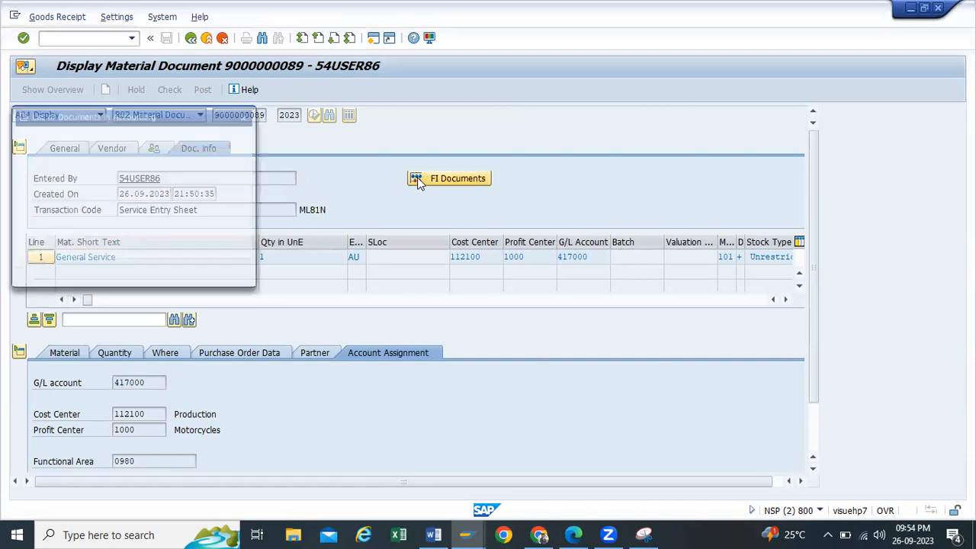
Step: Open accounting document 200000296 and widen its Transaction column to show full codes
{"action": "double_click", "coordinate": [56, 175]}
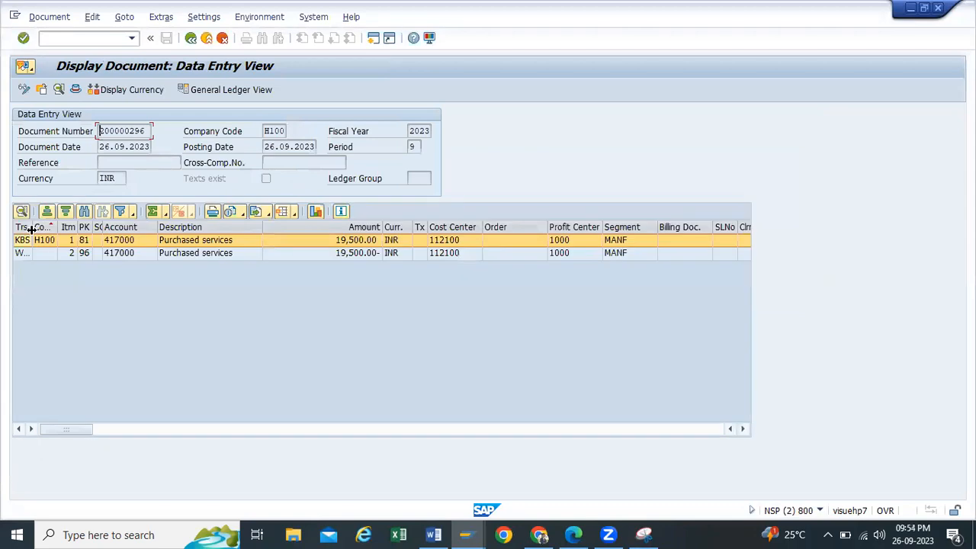
{"action": "left_click_drag", "start_coordinate": [31, 227], "coordinate": [71, 227]}
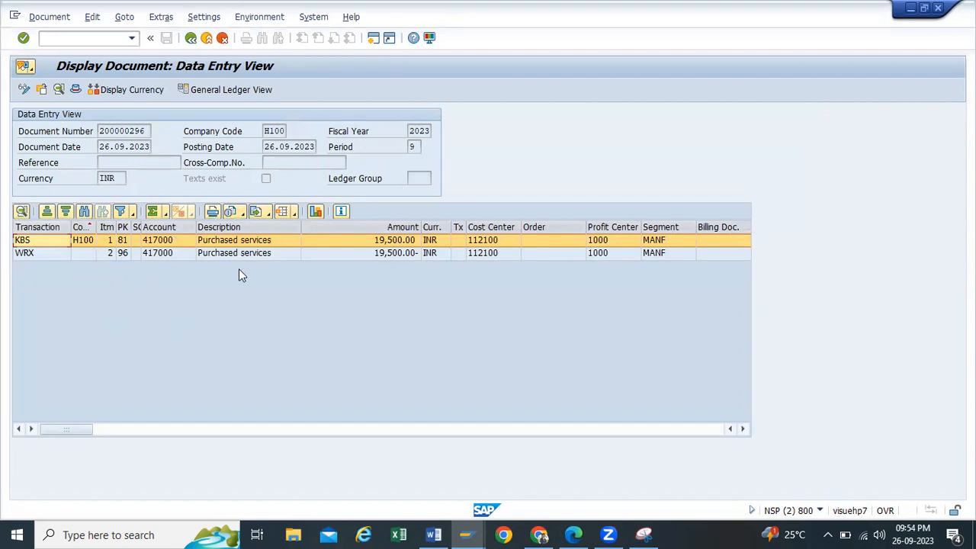
{"action": "left_click", "coordinate": [644, 534]}
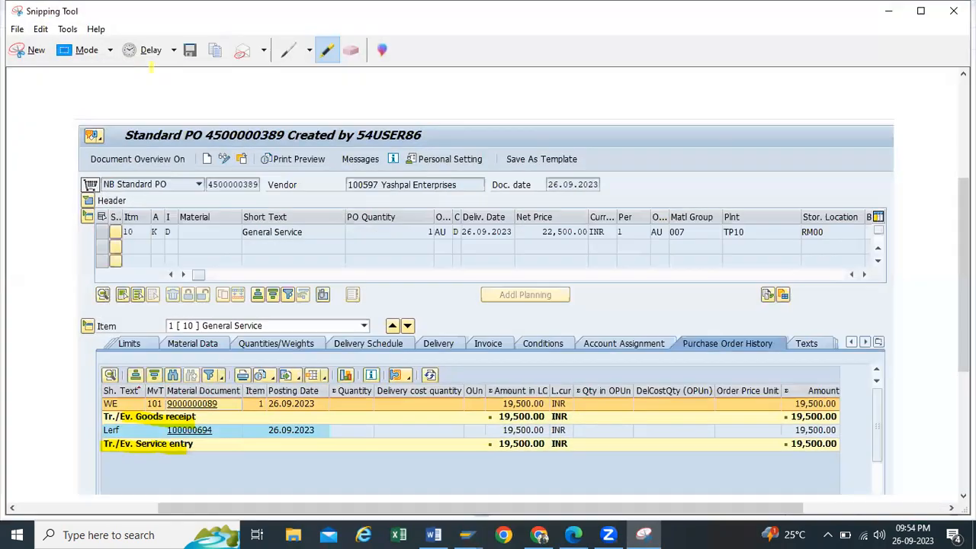
Step: Snip document 200000296's line items and highlight both 'Purchased services' entries in yellow
{"action": "left_click", "coordinate": [27, 48]}
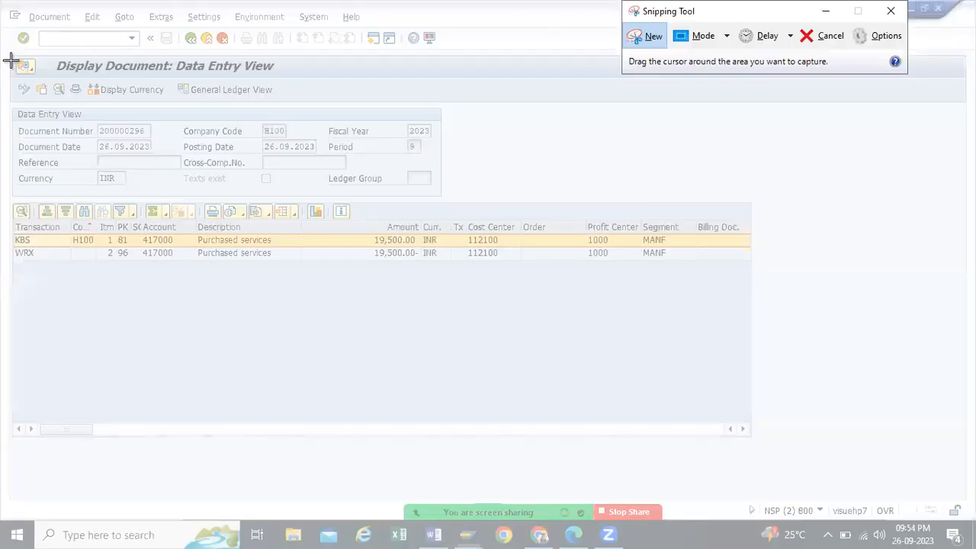
{"action": "mouse_move", "coordinate": [2, 46]}
{"action": "left_mouse_down"}
{"action": "mouse_move", "coordinate": [569, 318]}
{"action": "mouse_move", "coordinate": [762, 300]}
{"action": "left_mouse_up"}
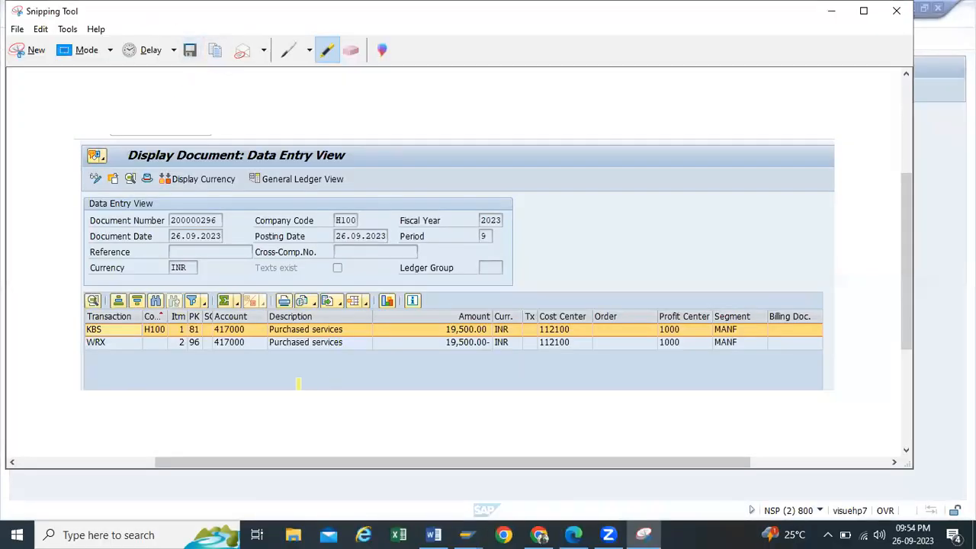
{"action": "left_click_drag", "start_coordinate": [270, 326], "coordinate": [338, 327]}
{"action": "left_click_drag", "start_coordinate": [270, 343], "coordinate": [356, 344]}
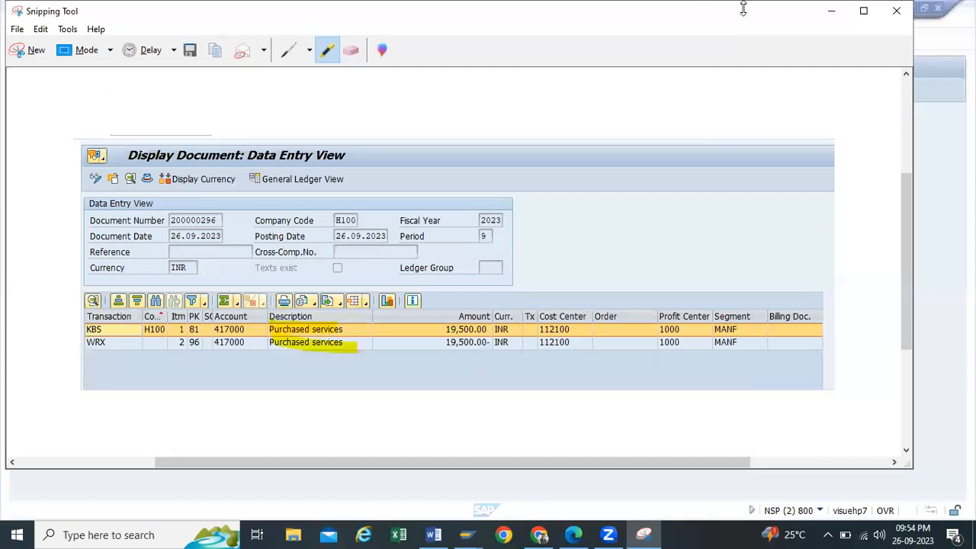
{"action": "left_click", "coordinate": [831, 11]}
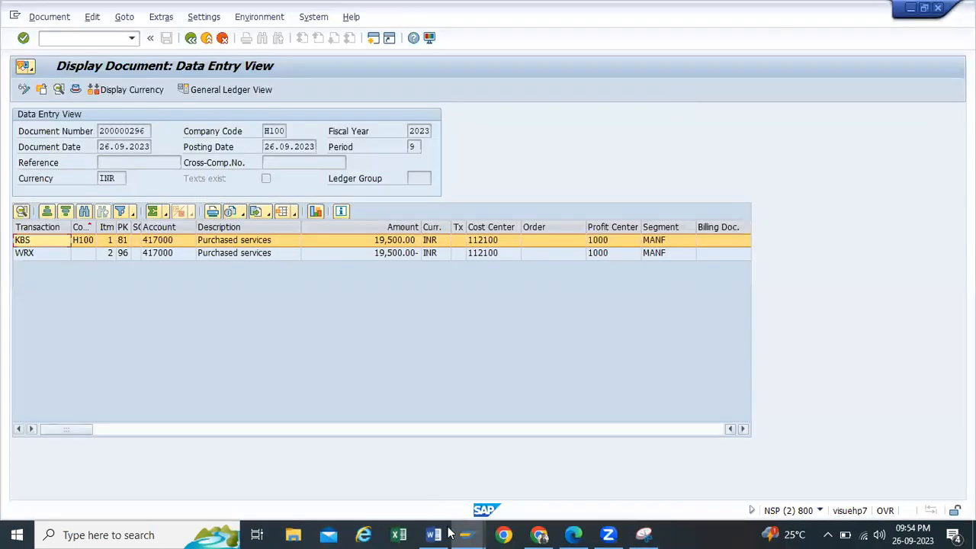
Step: Skim the Service Procurement Process document in Word, then return to SAP and leave the accounting document
{"action": "mouse_move", "coordinate": [433, 534]}
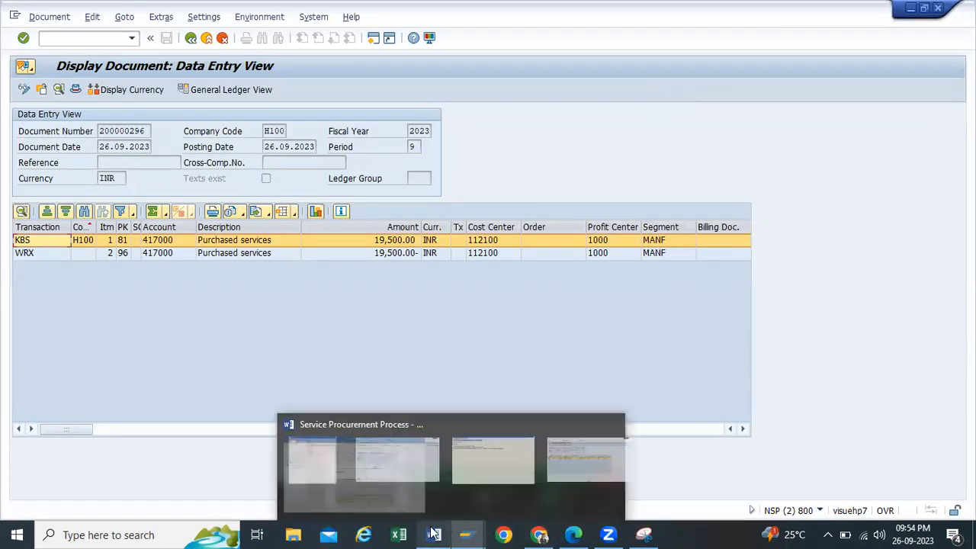
{"action": "left_click", "coordinate": [487, 418]}
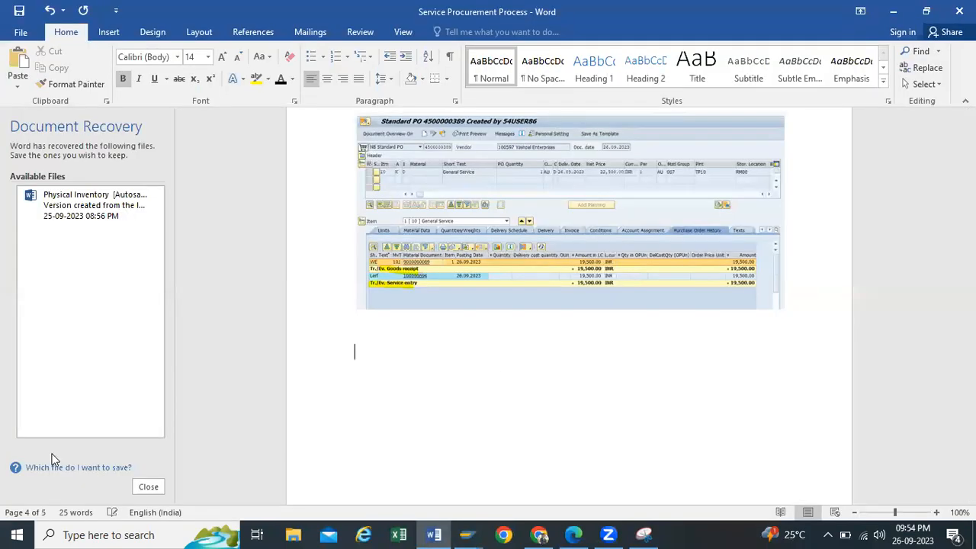
{"action": "scroll", "coordinate": [213, 314], "scroll_direction": "down", "scroll_amount": 5}
{"action": "left_click", "coordinate": [894, 10]}
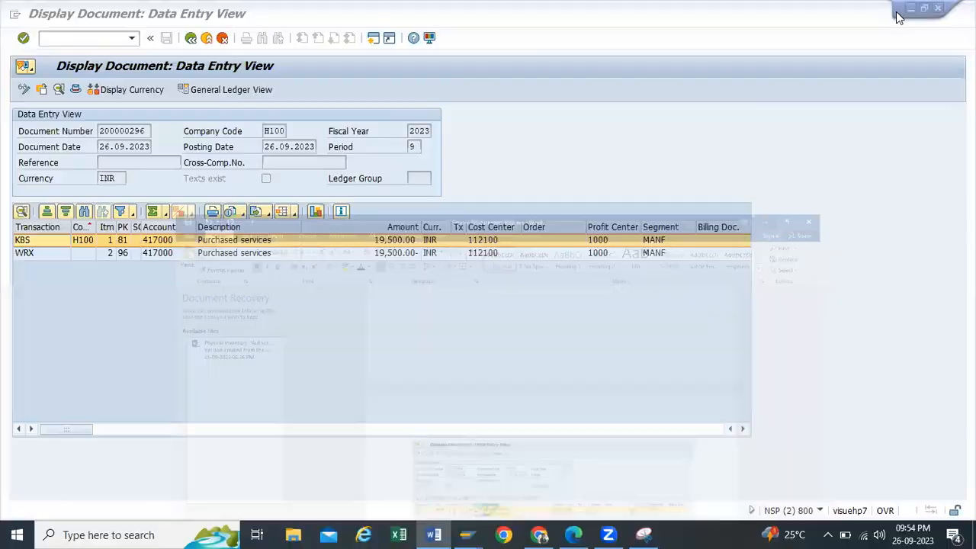
{"action": "left_click", "coordinate": [192, 38]}
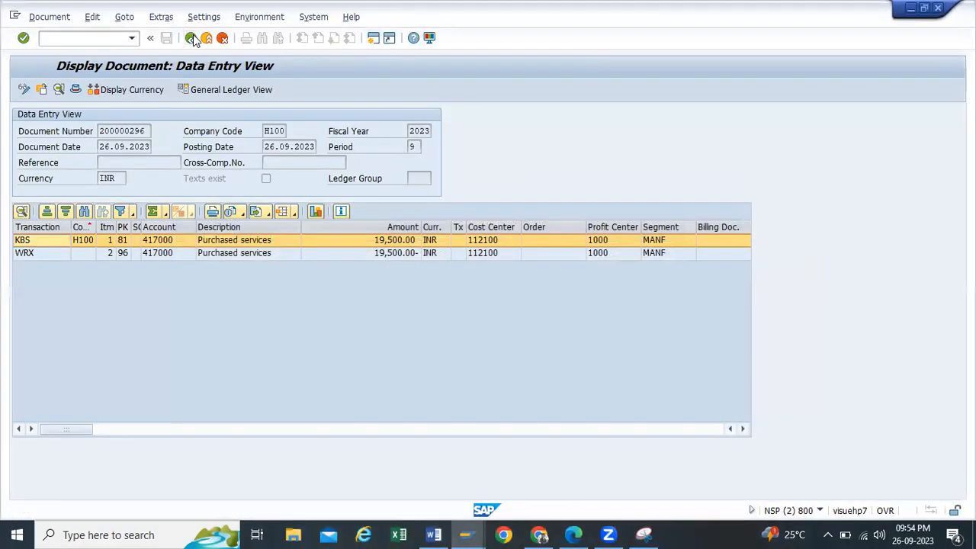
{"action": "left_click", "coordinate": [191, 38]}
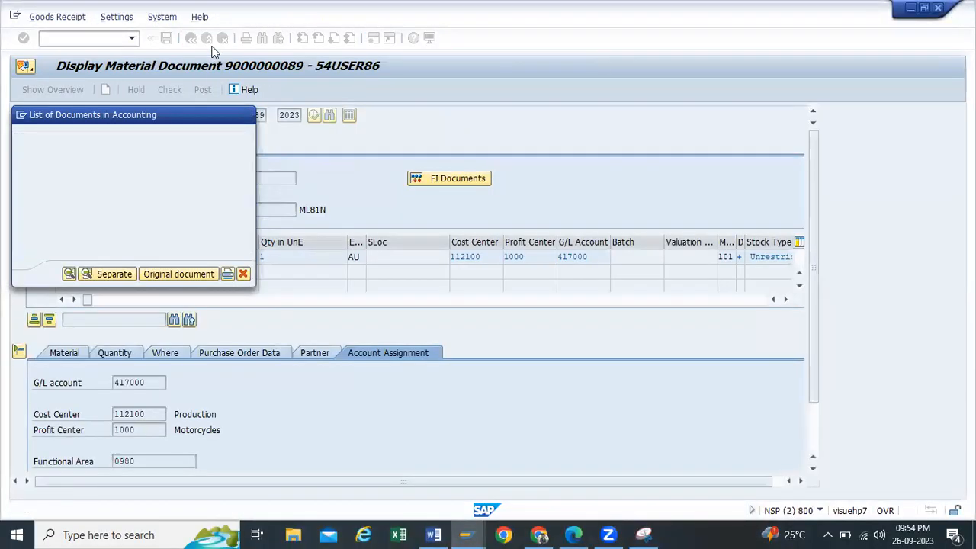
{"action": "left_click", "coordinate": [191, 39]}
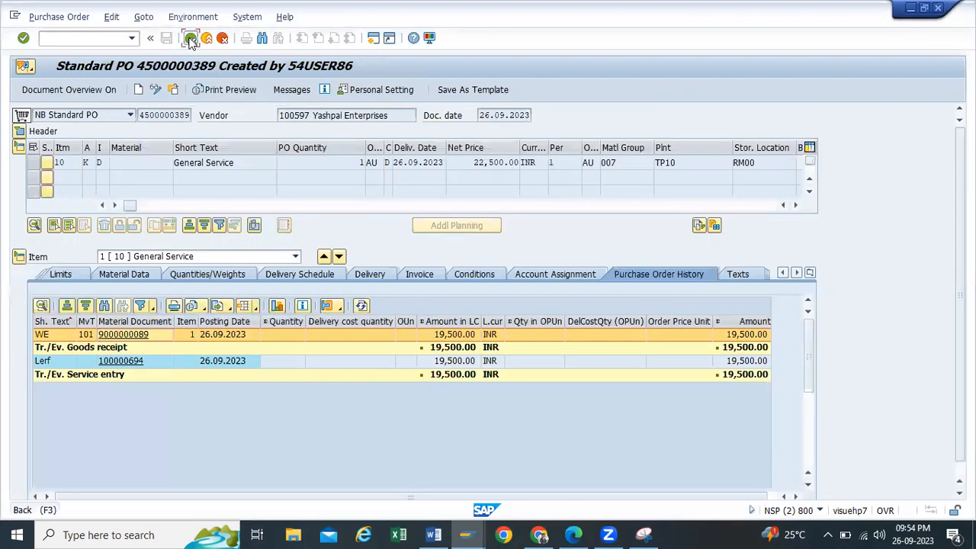
{"action": "left_click", "coordinate": [191, 41]}
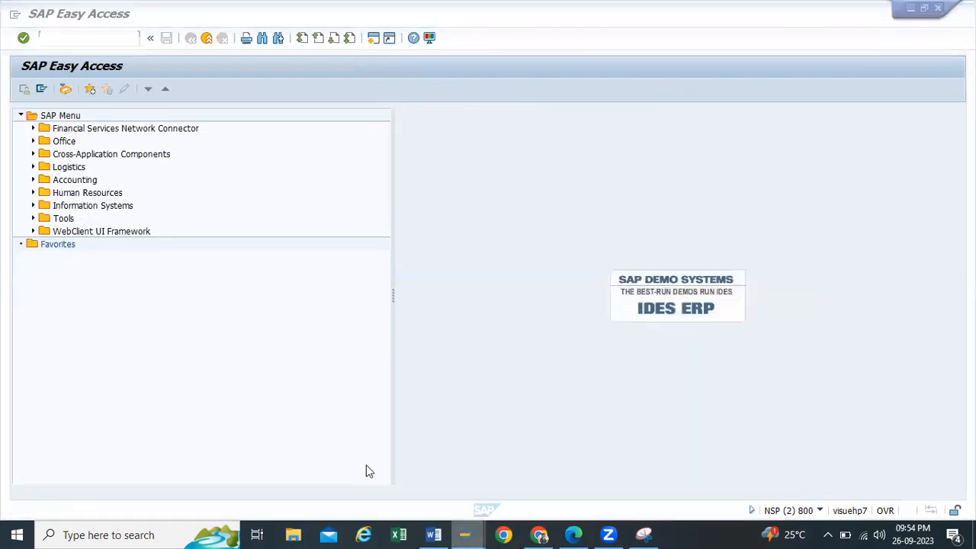
{"action": "left_click", "coordinate": [366, 466]}
{"action": "left_click", "coordinate": [192, 40]}
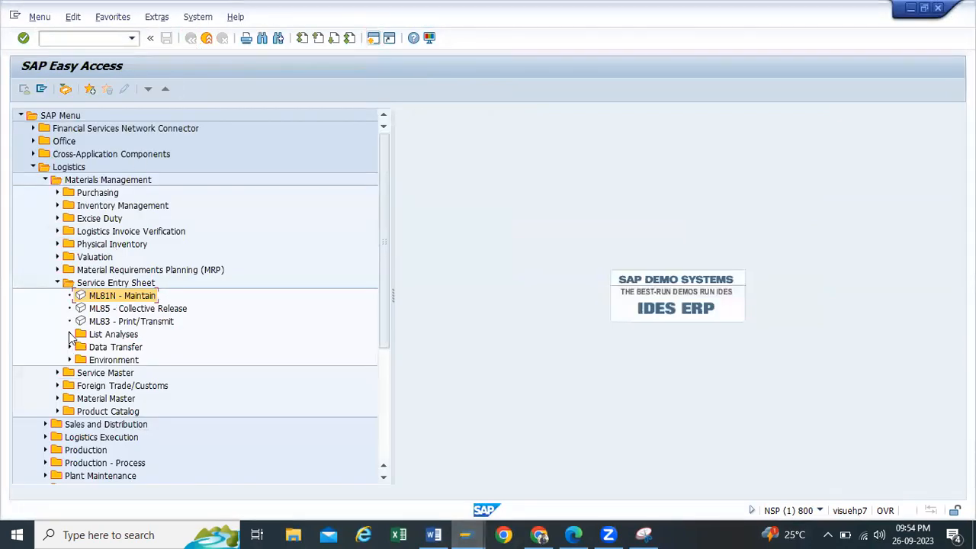
Step: Expand the Service Entry Sheet Environment folder and start ME2S - Planned/Actual Comparison
{"action": "left_click", "coordinate": [71, 335]}
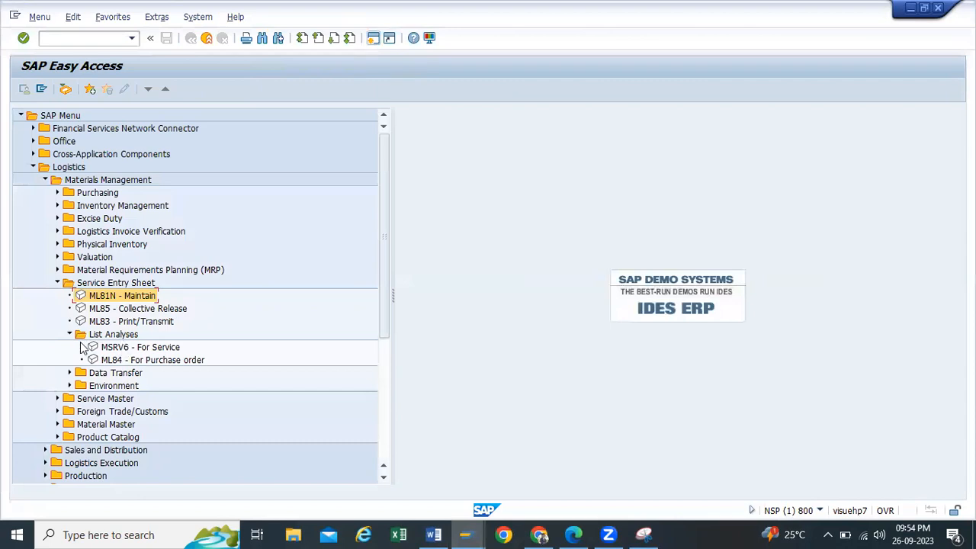
{"action": "left_click", "coordinate": [70, 335]}
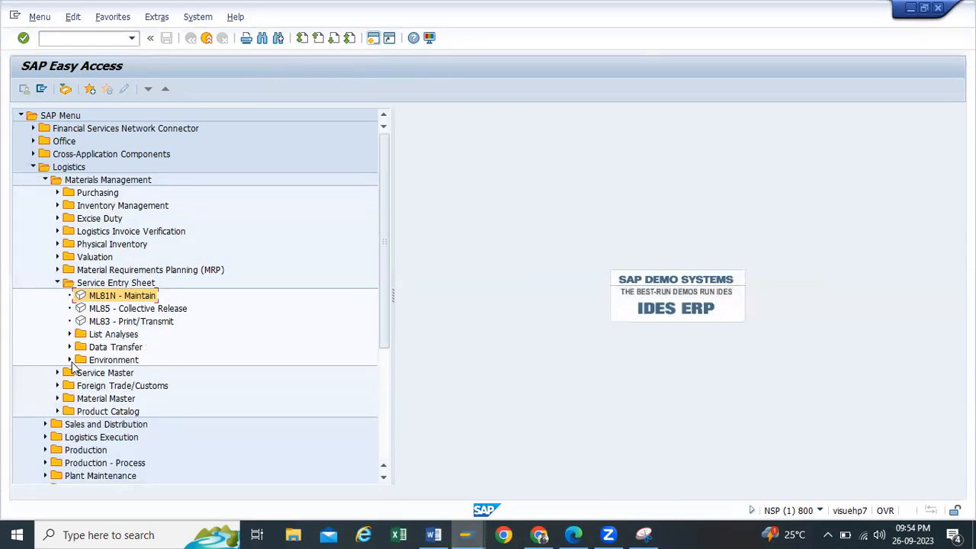
{"action": "left_click", "coordinate": [70, 360]}
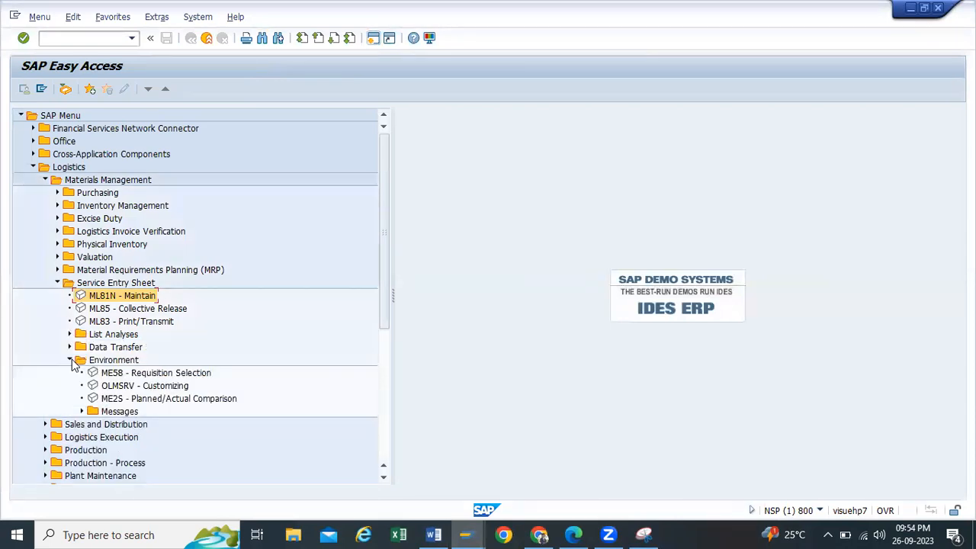
{"action": "left_click", "coordinate": [111, 400]}
{"action": "double_click", "coordinate": [118, 402]}
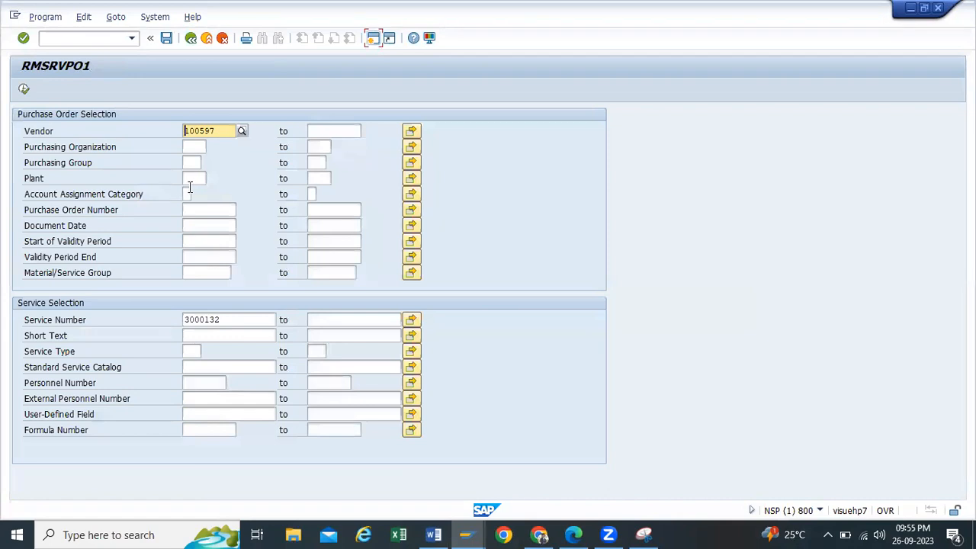
Step: Clear the vendor and service number filters, set purchasing organization and plant to TP10, and execute
{"action": "left_click_drag", "start_coordinate": [228, 127], "coordinate": [26, 127]}
{"action": "key", "text": "Delete"}
{"action": "left_click_drag", "start_coordinate": [238, 319], "coordinate": [81, 317]}
{"action": "key", "text": "Delete"}
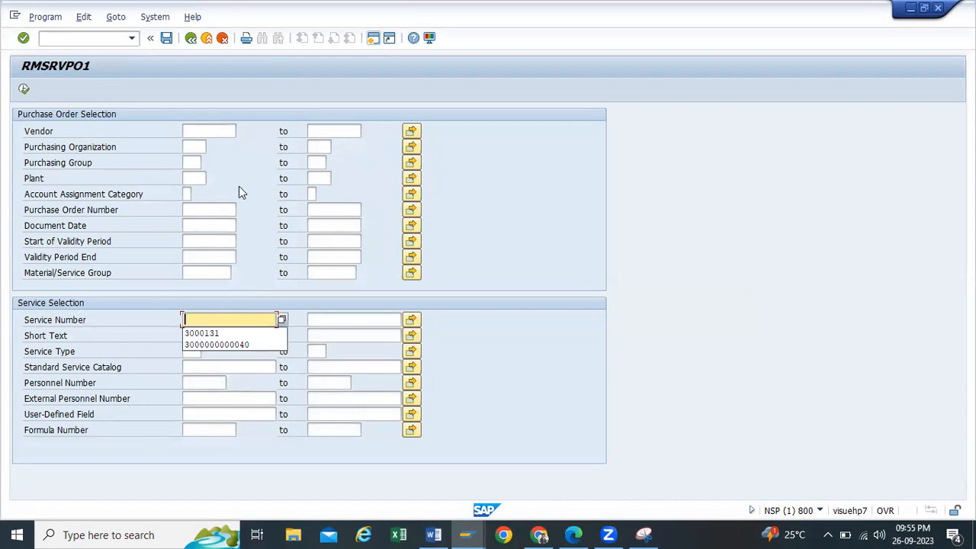
{"action": "left_click", "coordinate": [201, 147]}
{"action": "left_click", "coordinate": [193, 158]}
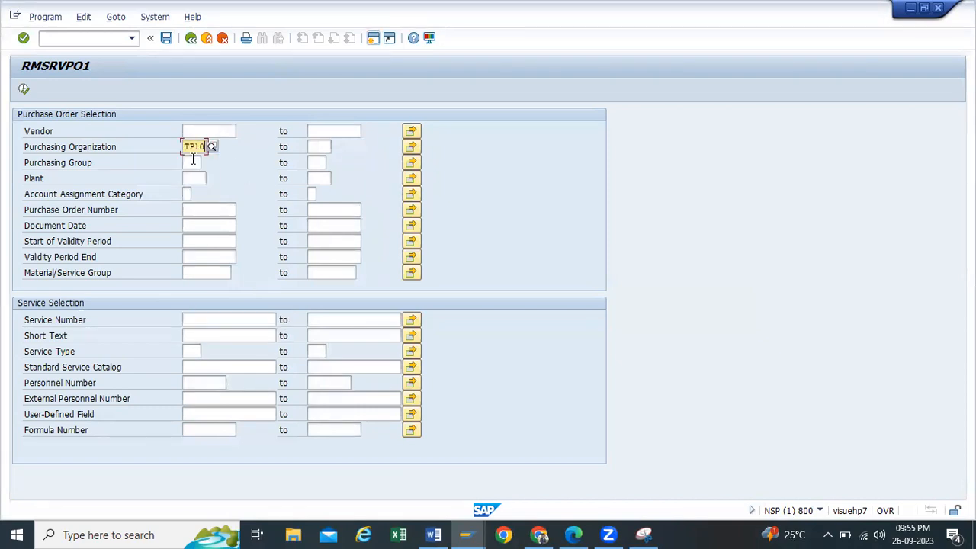
{"action": "left_click", "coordinate": [187, 177]}
{"action": "left_click", "coordinate": [193, 189]}
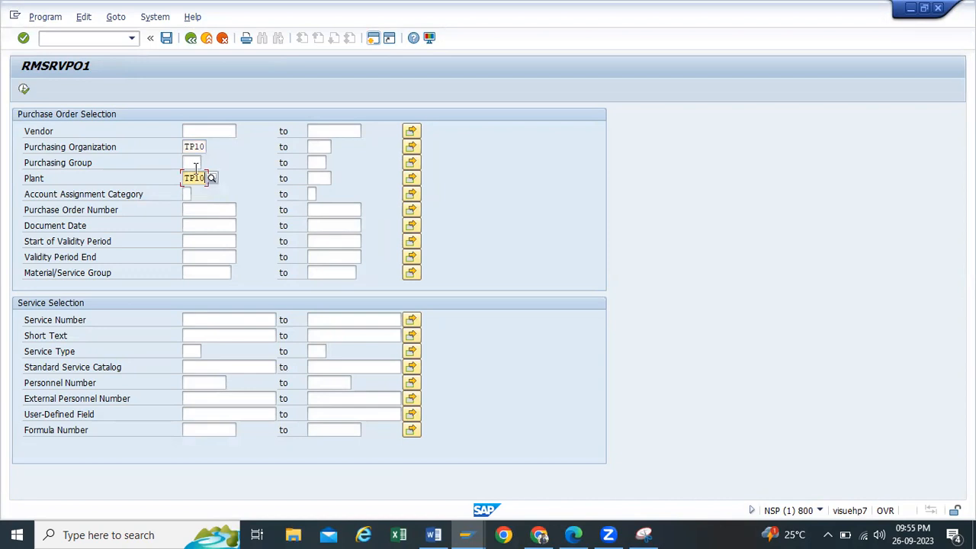
{"action": "left_click", "coordinate": [24, 89]}
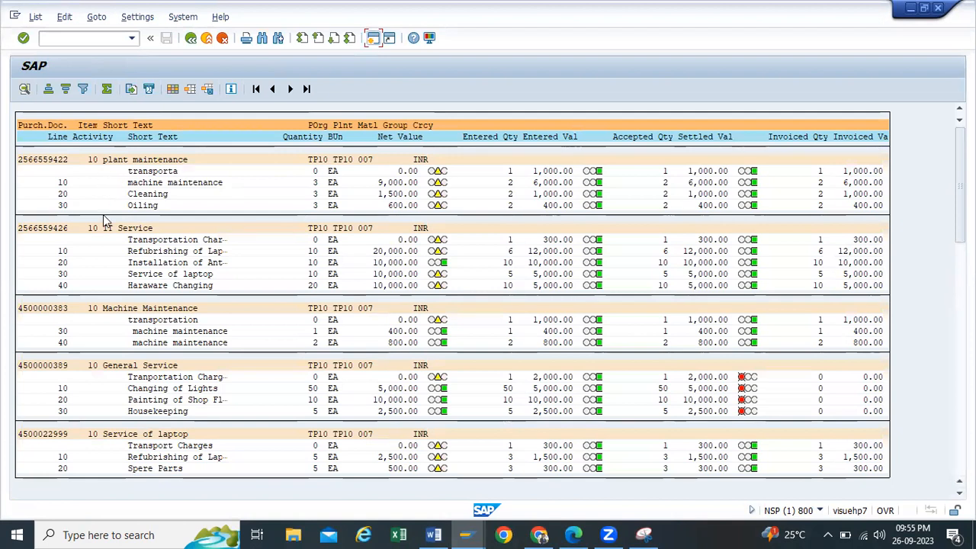
{"action": "scroll", "coordinate": [200, 222], "scroll_direction": "down", "scroll_amount": 2}
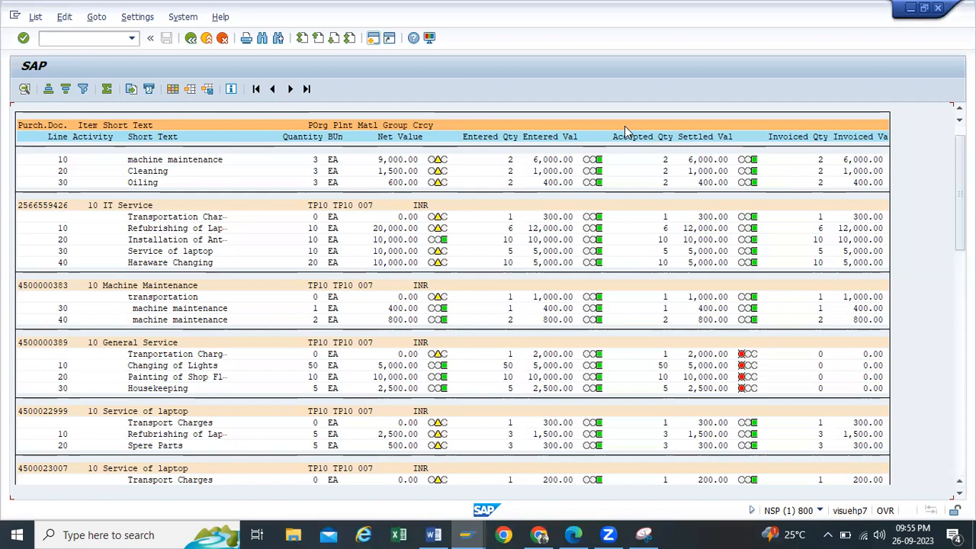
{"action": "left_click", "coordinate": [744, 356]}
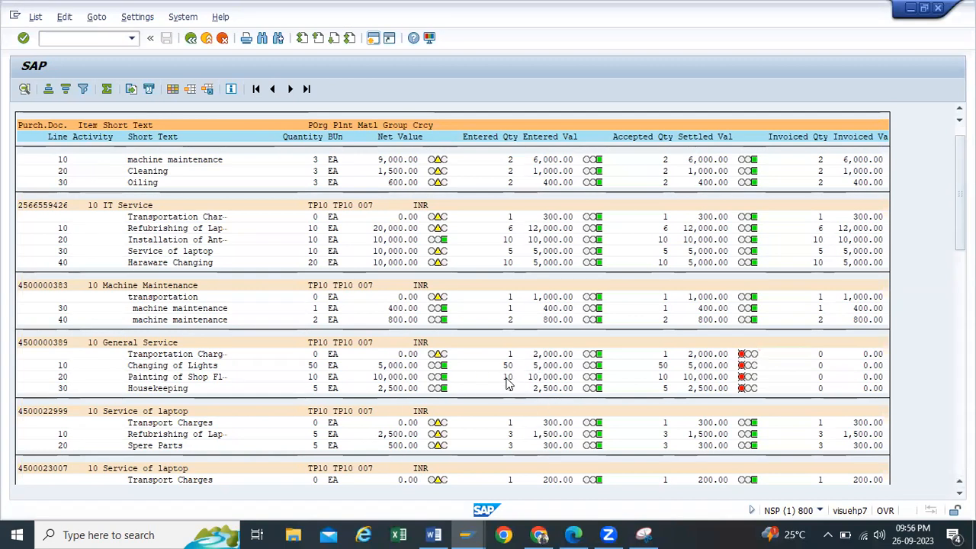
{"action": "scroll", "coordinate": [511, 382], "scroll_direction": "down", "scroll_amount": 2}
{"action": "scroll", "coordinate": [509, 384], "scroll_direction": "down", "scroll_amount": 3}
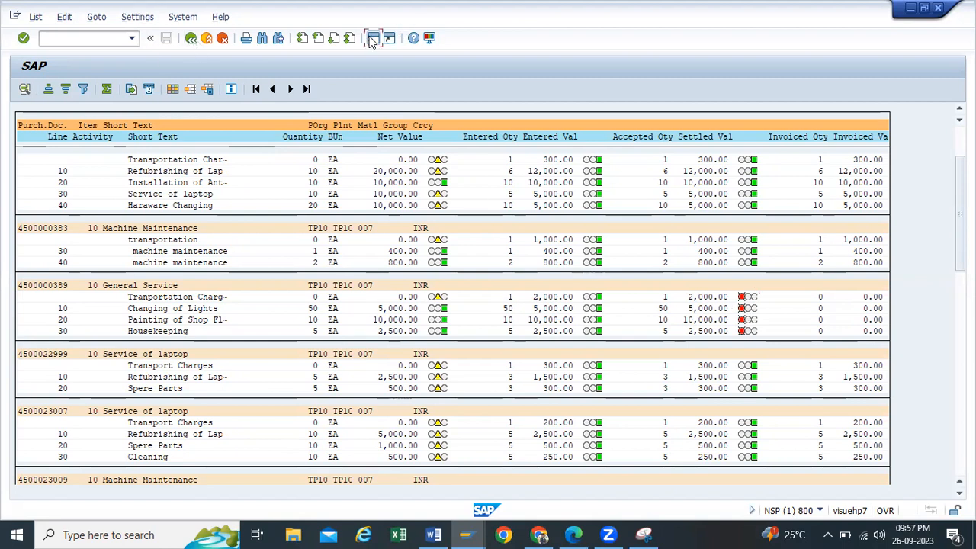
{"action": "left_click", "coordinate": [191, 37]}
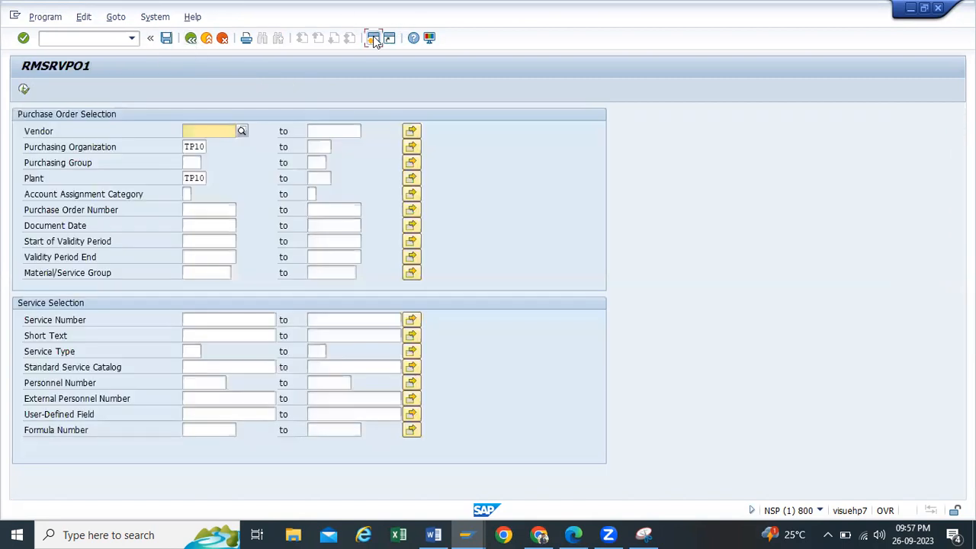
Step: Start MIRO from SAP Easy Access and set the invoice date to 26.09.2023
{"action": "left_click", "coordinate": [200, 42]}
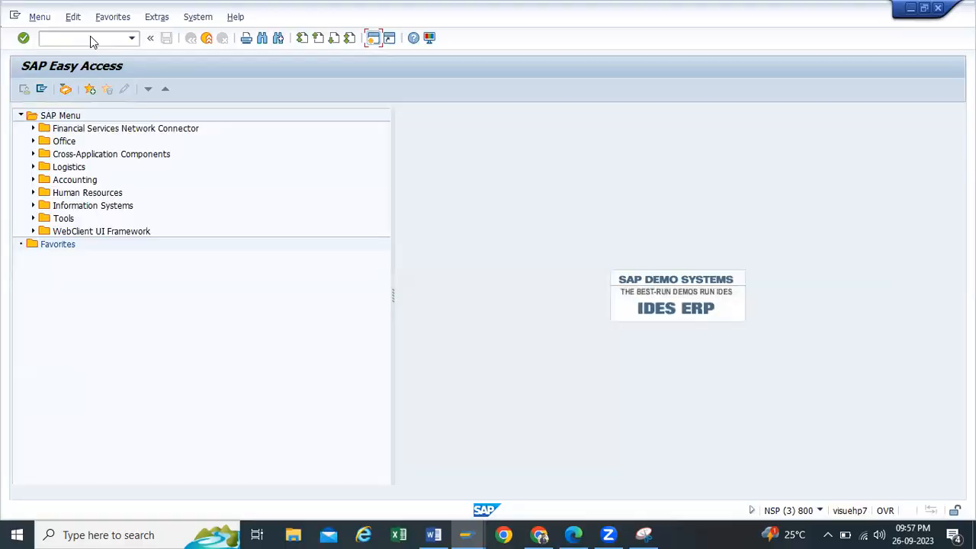
{"action": "type", "text": "miro"}
{"action": "key", "text": "Return"}
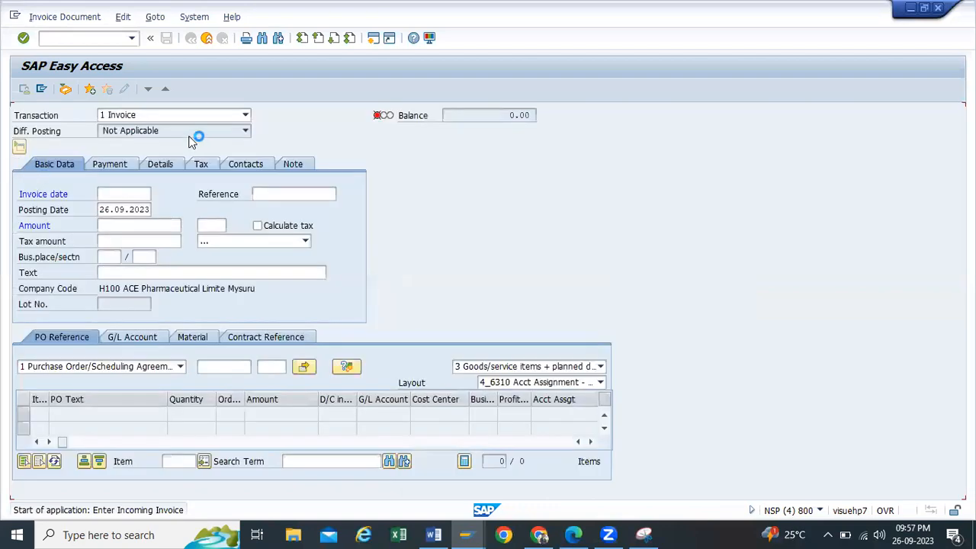
{"action": "left_click", "coordinate": [130, 193]}
{"action": "left_click", "coordinate": [134, 209]}
{"action": "left_click", "coordinate": [232, 367]}
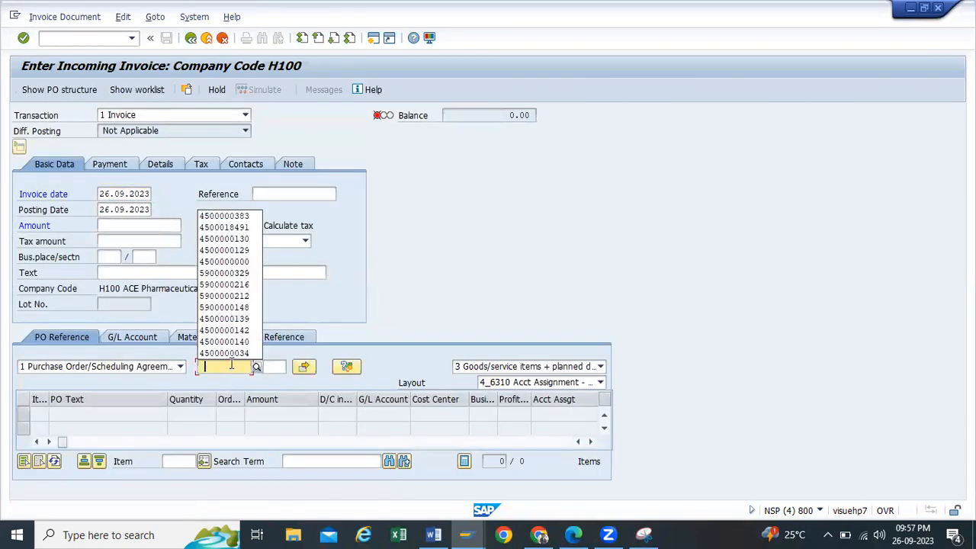
{"action": "left_click", "coordinate": [228, 213]}
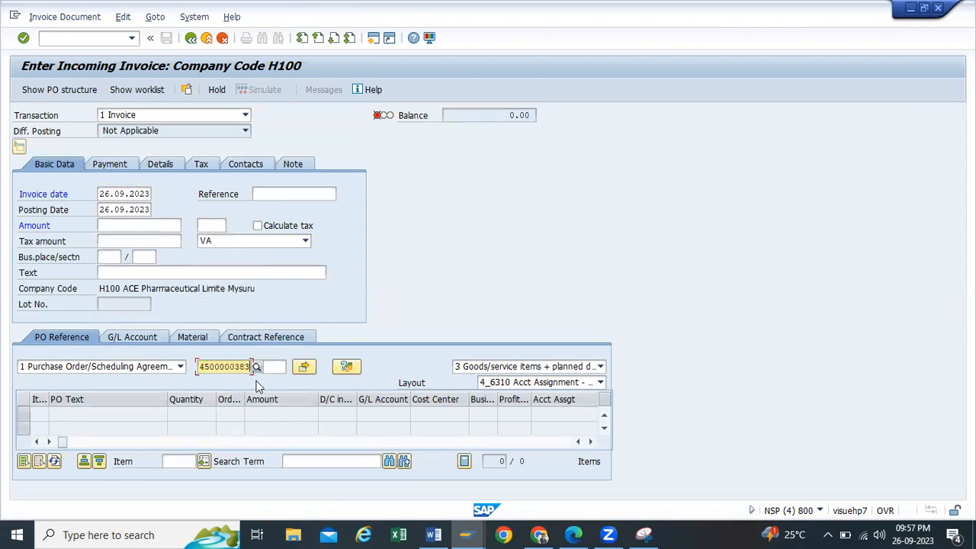
{"action": "key", "text": "BackSpace"}
{"action": "type", "text": "9"}
{"action": "key", "text": "Return"}
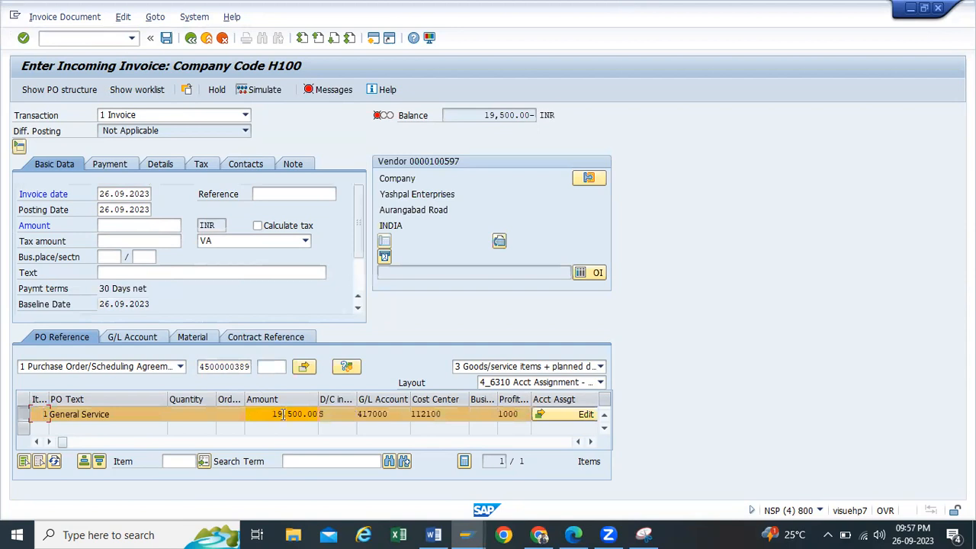
{"action": "left_click_drag", "start_coordinate": [273, 414], "coordinate": [305, 413]}
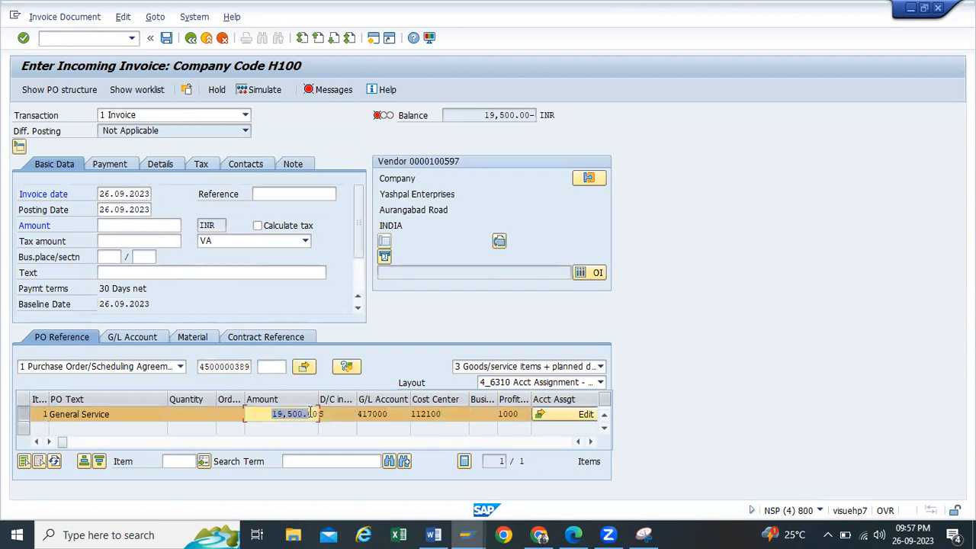
{"action": "left_click", "coordinate": [305, 240]}
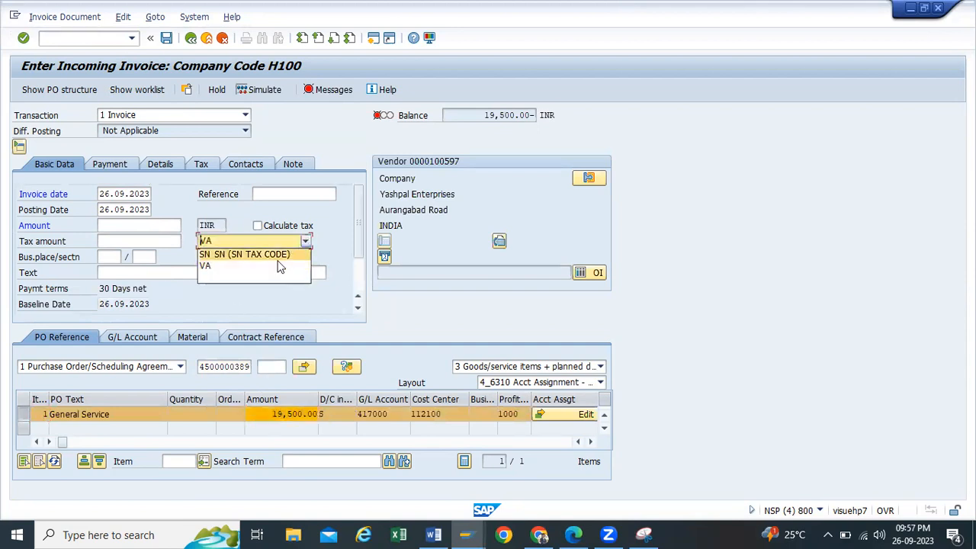
{"action": "left_click", "coordinate": [713, 252]}
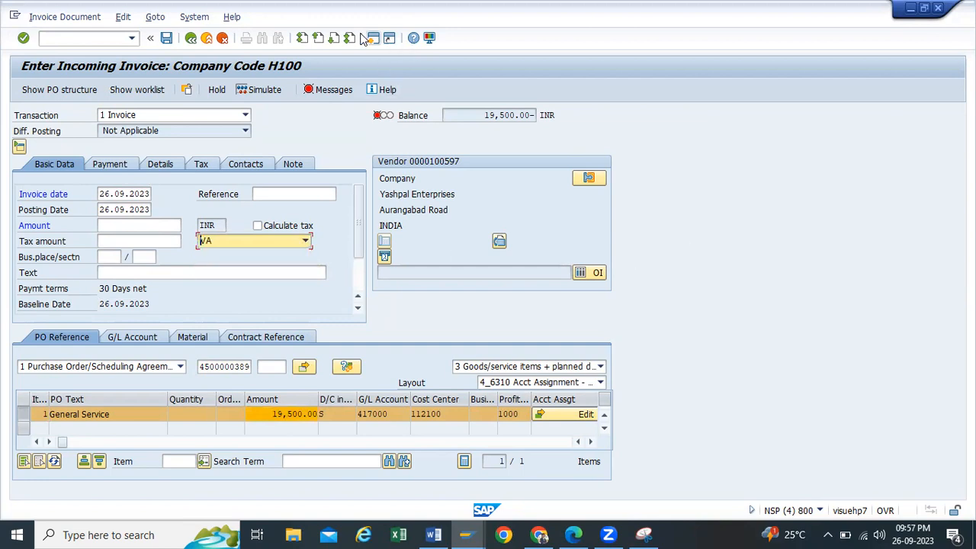
{"action": "left_click", "coordinate": [372, 39]}
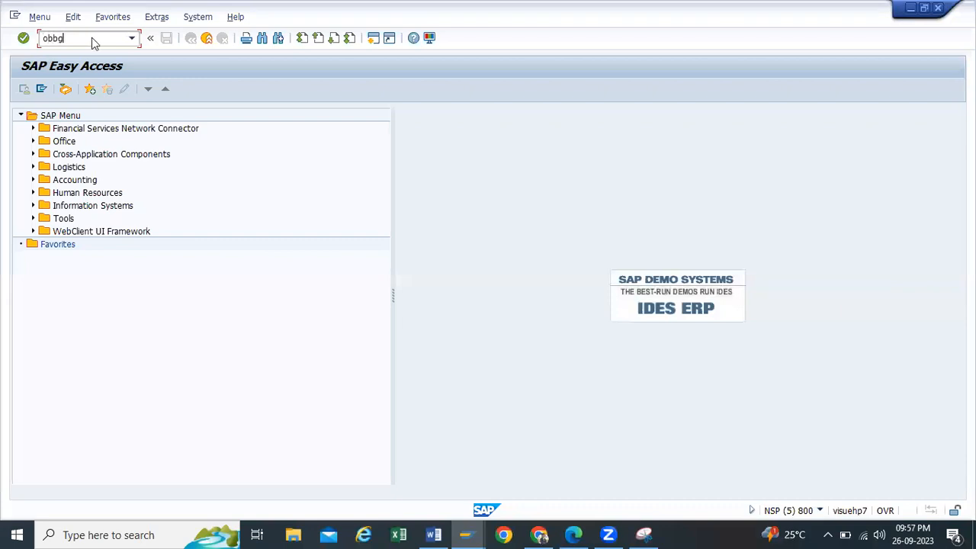
Step: In OBBG, jump to India's entry in the country calculation procedure table
{"action": "key", "text": "Return"}
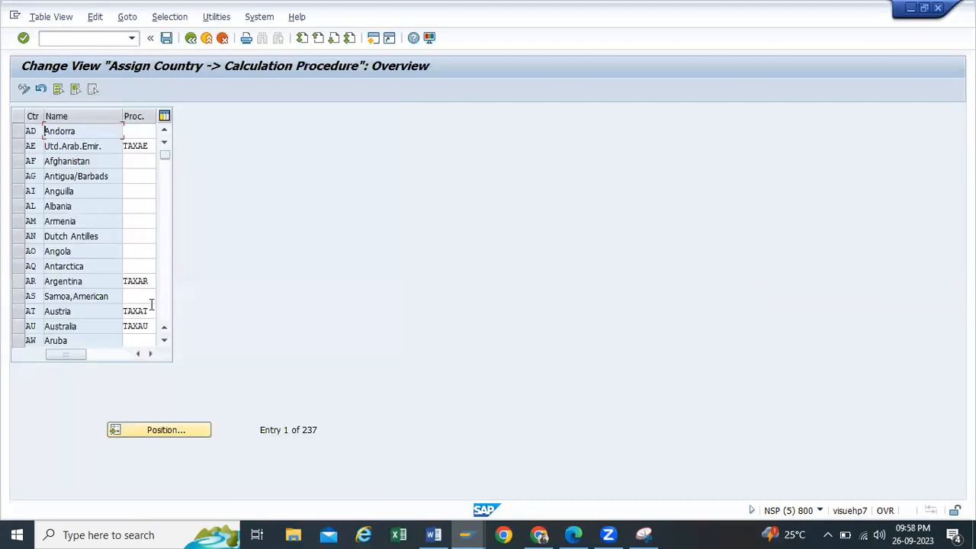
{"action": "scroll", "coordinate": [151, 305], "scroll_direction": "down", "scroll_amount": 5}
{"action": "left_click", "coordinate": [161, 430]}
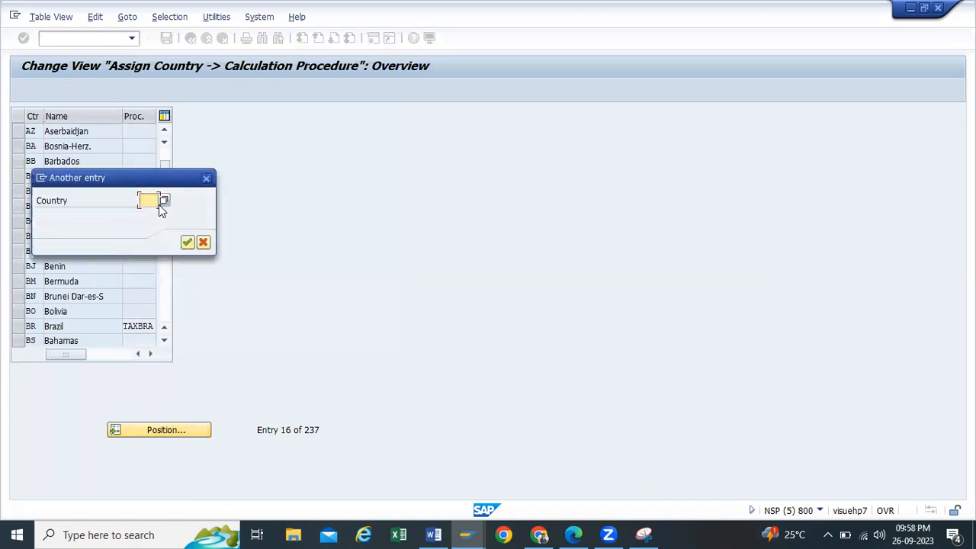
{"action": "left_click", "coordinate": [159, 204]}
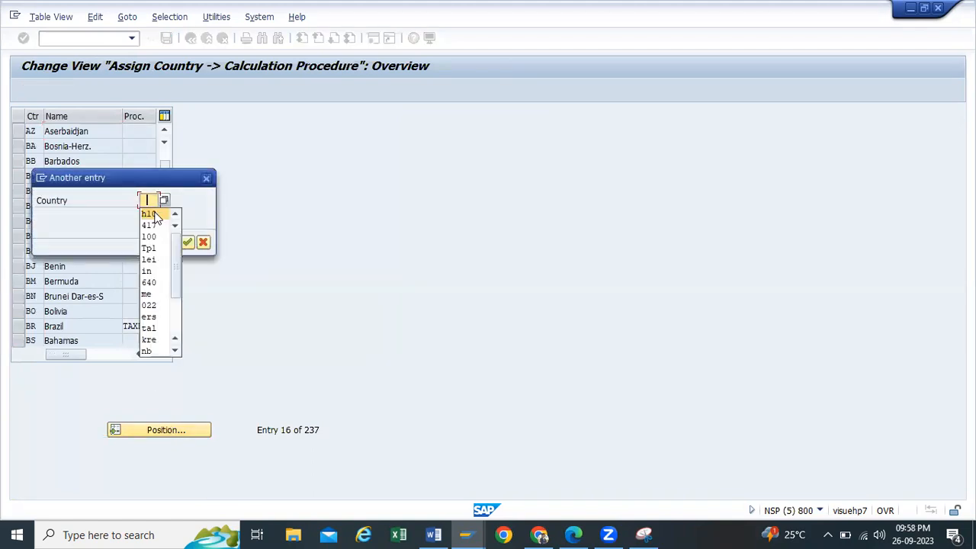
{"action": "left_click", "coordinate": [147, 271]}
{"action": "left_click", "coordinate": [187, 243]}
Step: Replace India's calculation procedure with TAXINN, save, and confirm the customizing request
{"action": "left_click_drag", "start_coordinate": [148, 131], "coordinate": [106, 132]}
{"action": "key", "text": "BackSpace"}
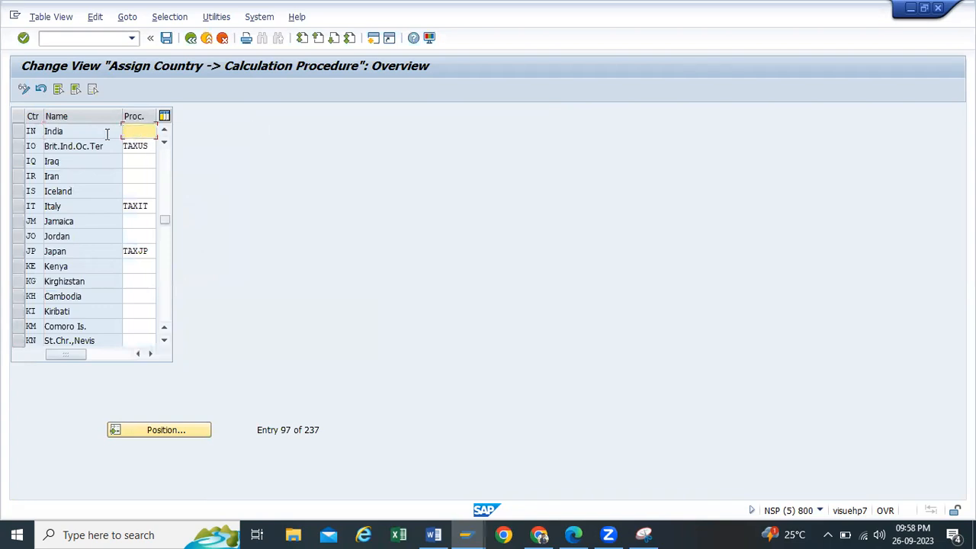
{"action": "type", "text": "tax"}
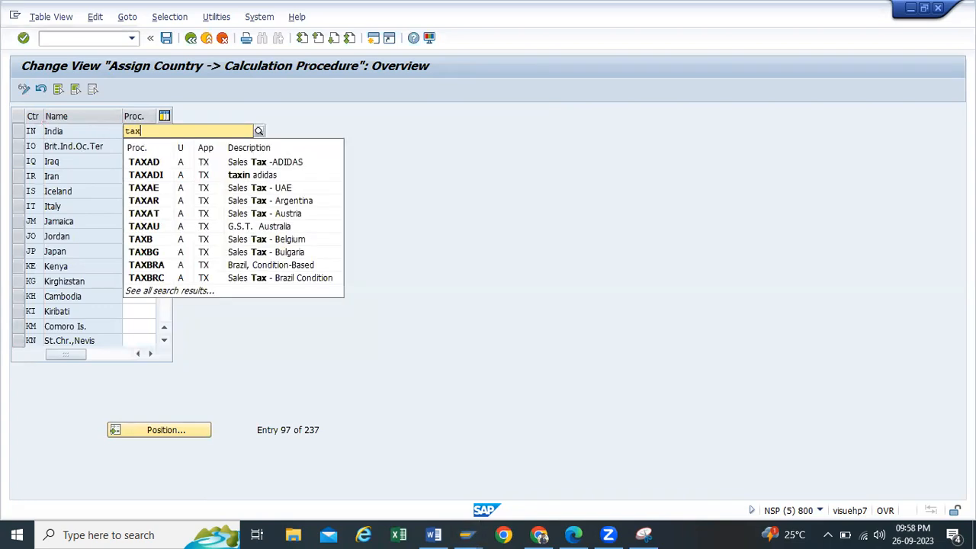
{"action": "type", "text": "i"}
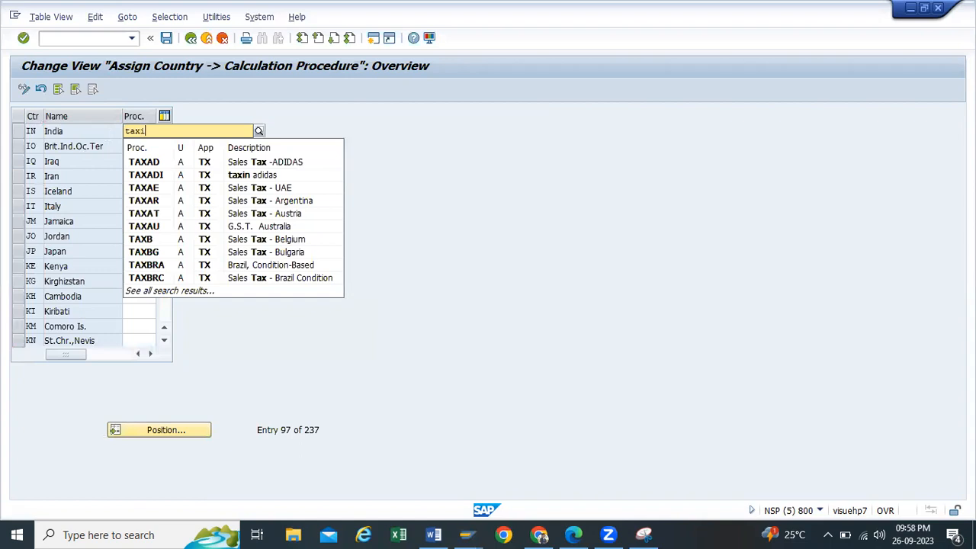
{"action": "type", "text": "n"}
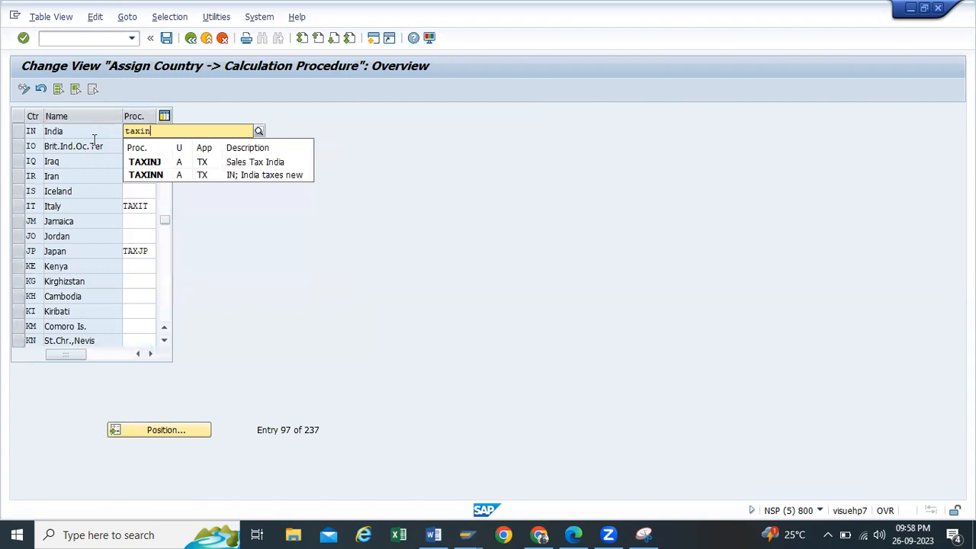
{"action": "left_click", "coordinate": [153, 174]}
{"action": "left_click", "coordinate": [166, 37]}
{"action": "left_click", "coordinate": [211, 243]}
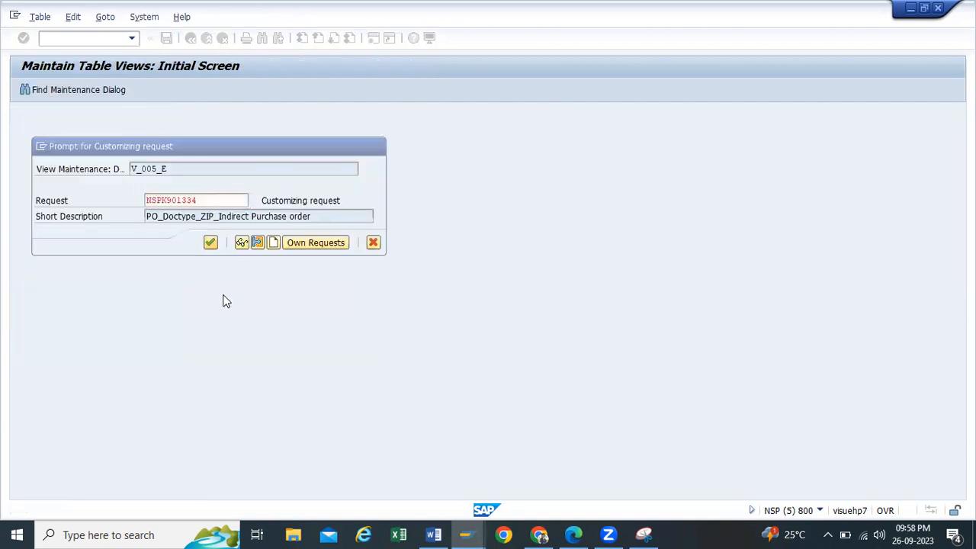
Step: Leave OBBG, return to the incoming invoice window, and discard the unposted invoice
{"action": "left_click", "coordinate": [191, 38]}
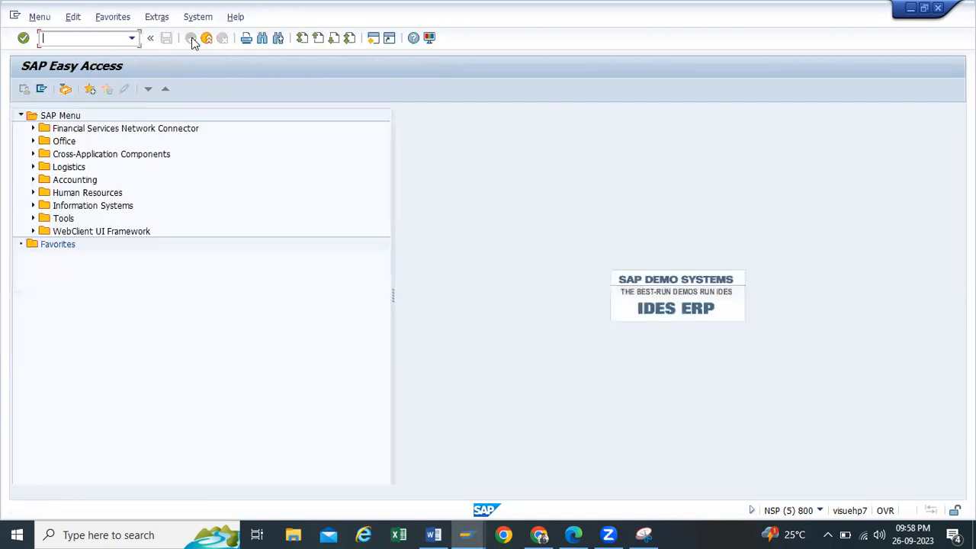
{"action": "left_click", "coordinate": [462, 532]}
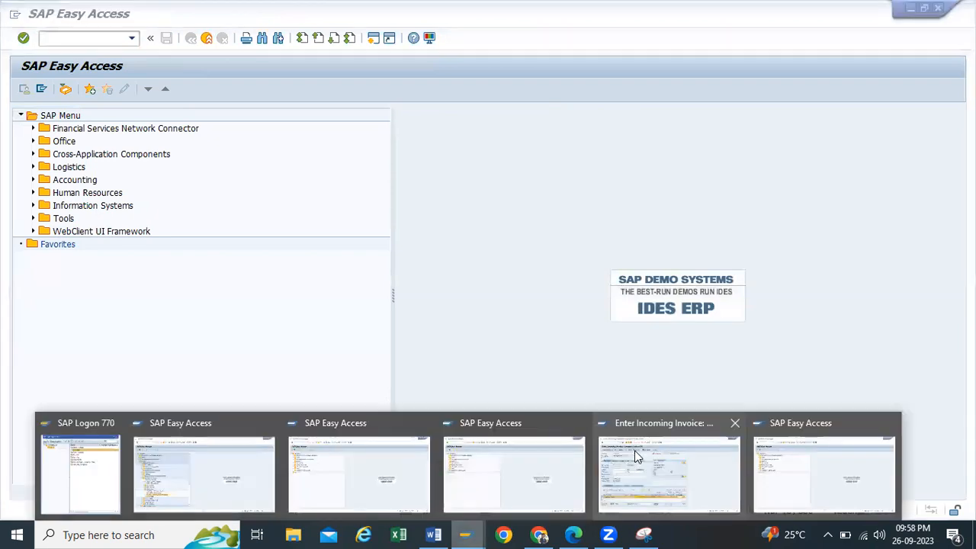
{"action": "left_click", "coordinate": [635, 453]}
{"action": "left_click", "coordinate": [305, 241]}
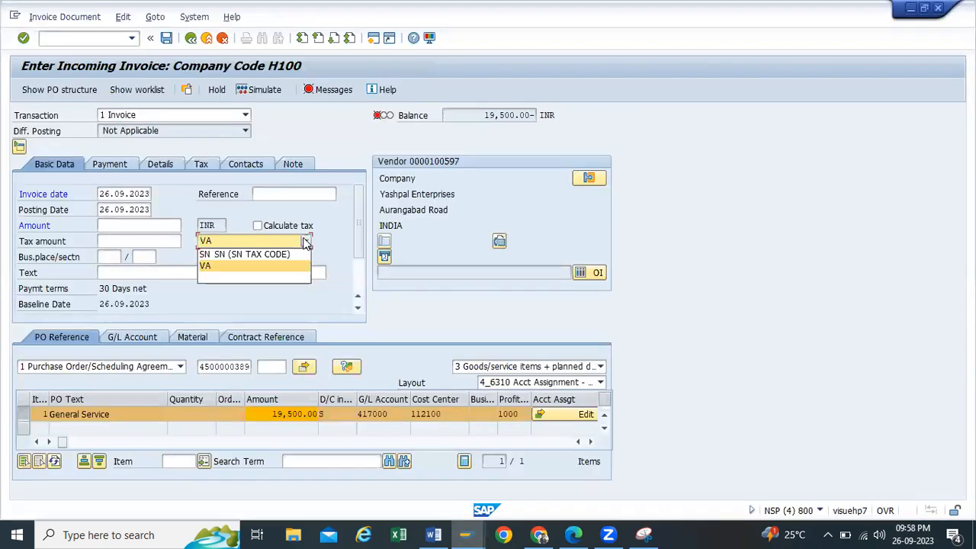
{"action": "left_click", "coordinate": [191, 38]}
{"action": "left_click", "coordinate": [191, 38]}
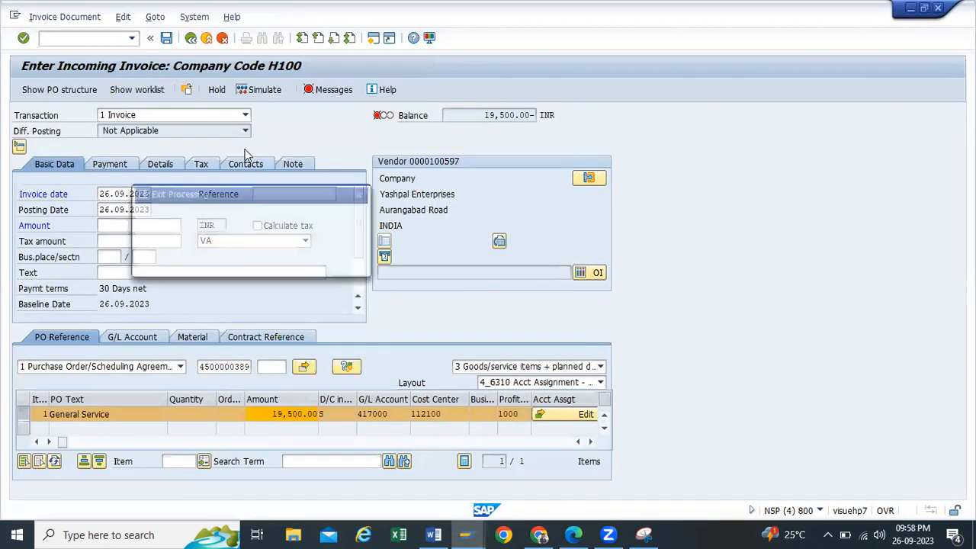
{"action": "left_click", "coordinate": [261, 263]}
{"action": "left_click", "coordinate": [102, 38]}
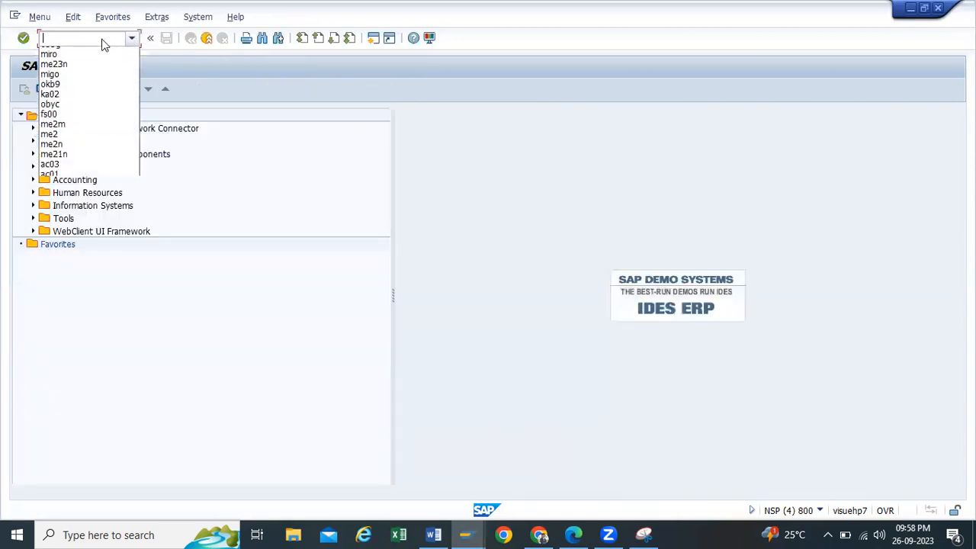
{"action": "left_click", "coordinate": [51, 63]}
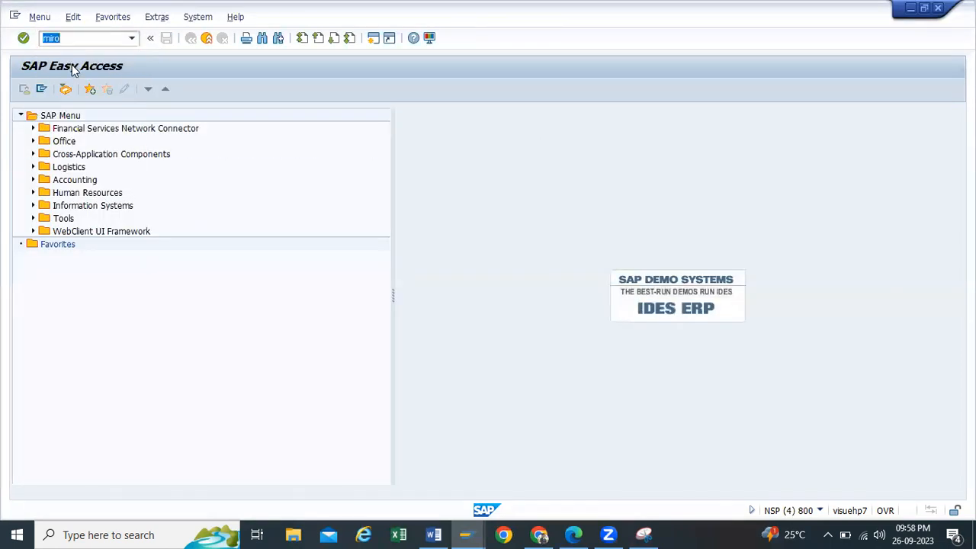
{"action": "key", "text": "Return"}
{"action": "left_click", "coordinate": [137, 193]}
{"action": "left_click", "coordinate": [138, 208]}
{"action": "left_click", "coordinate": [220, 368]}
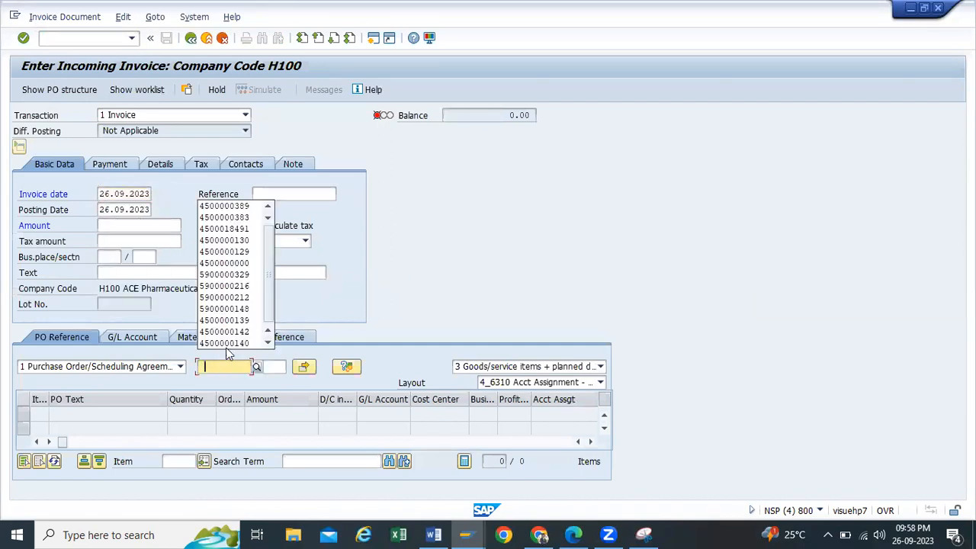
{"action": "left_click", "coordinate": [215, 208]}
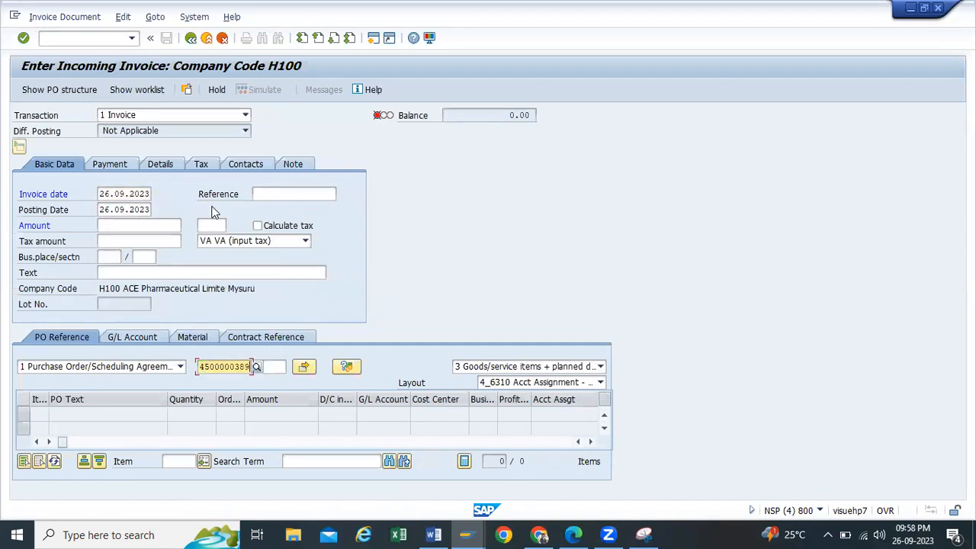
{"action": "key", "text": "Return"}
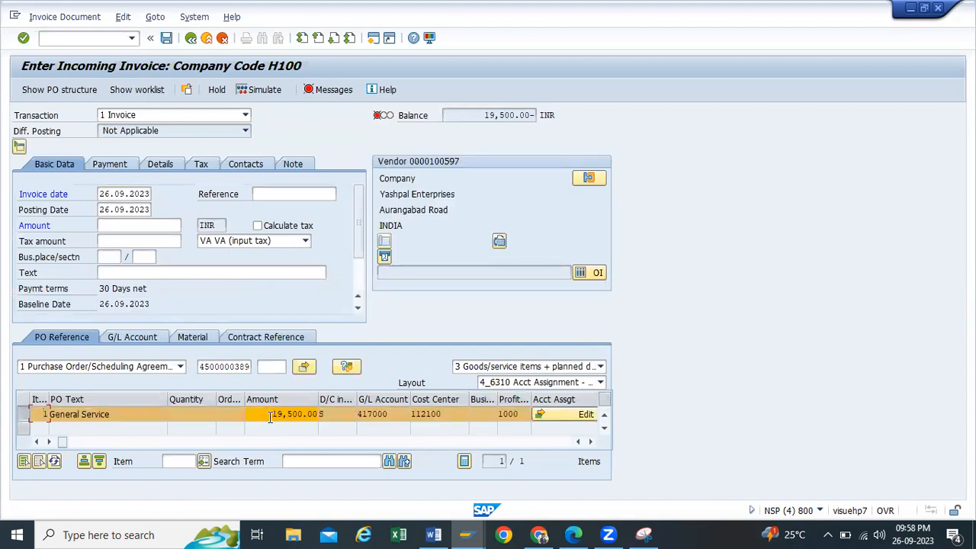
Step: Set tax code V0 for the invoice header and the General Service item
{"action": "left_click_drag", "start_coordinate": [273, 413], "coordinate": [313, 414]}
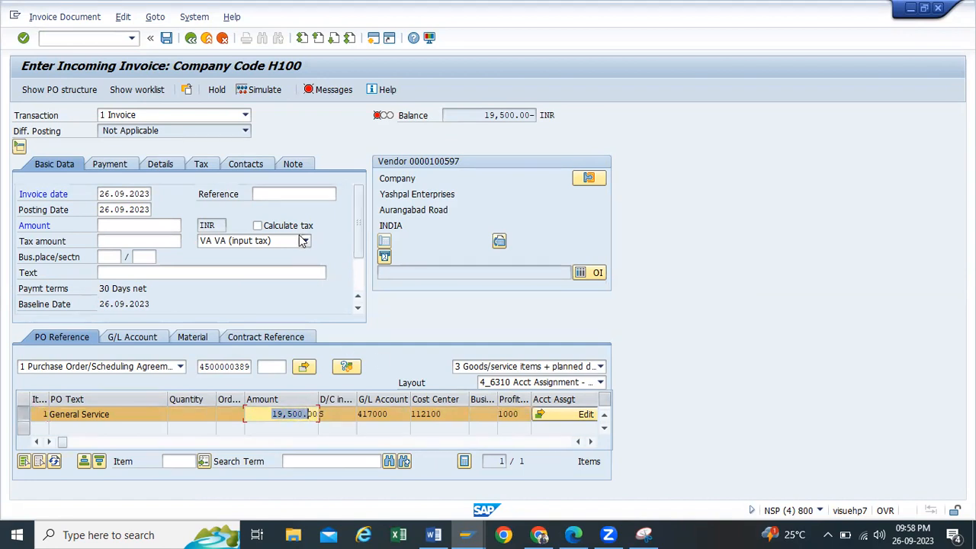
{"action": "left_click", "coordinate": [302, 241]}
{"action": "left_click", "coordinate": [228, 343]}
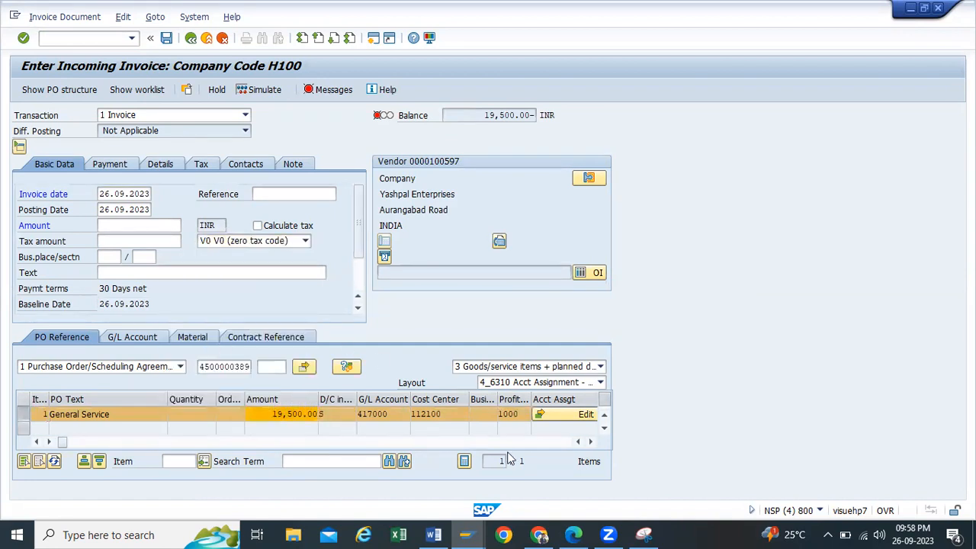
{"action": "left_click", "coordinate": [586, 441]}
{"action": "left_click", "coordinate": [477, 414]}
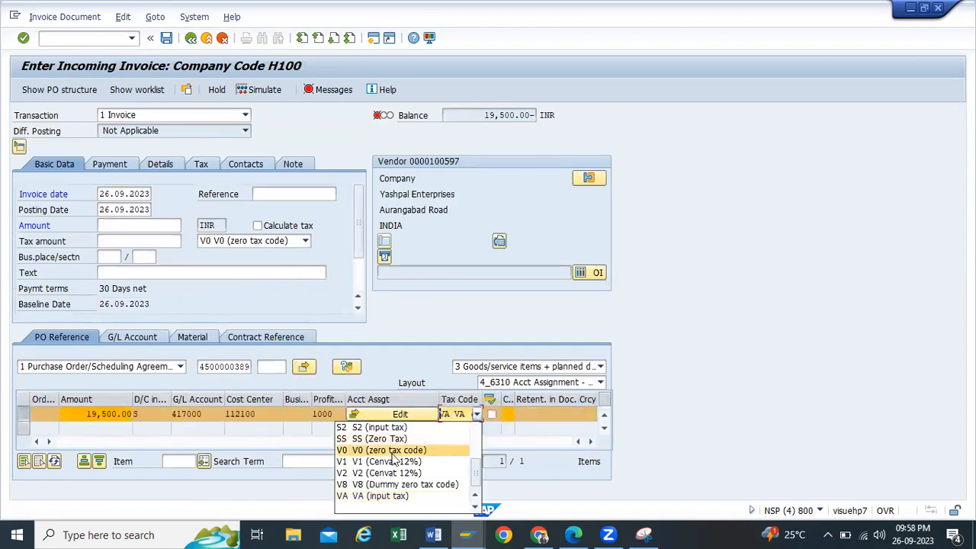
{"action": "left_click", "coordinate": [393, 452]}
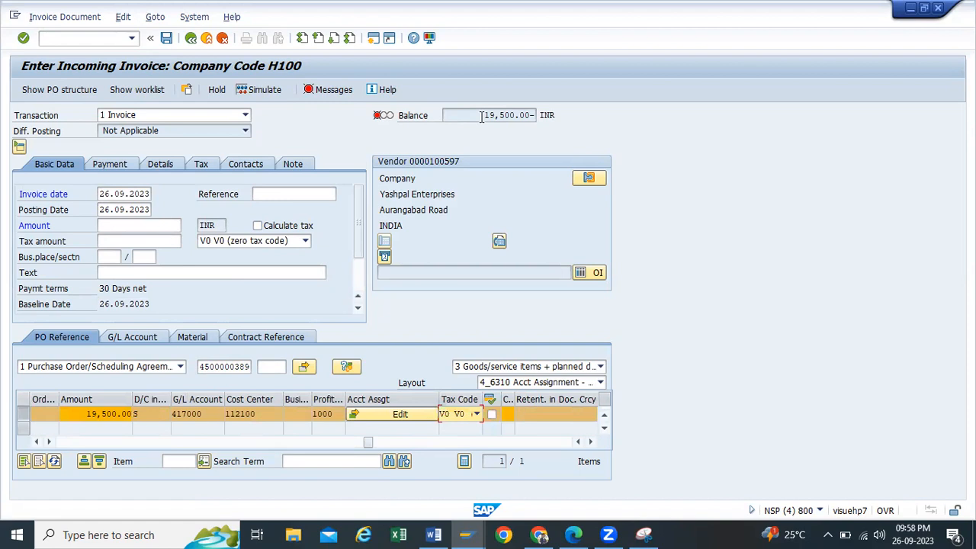
Step: Copy the 19,500.00 balance into the invoice Amount field so the balance clears
{"action": "left_click_drag", "start_coordinate": [481, 115], "coordinate": [509, 116]}
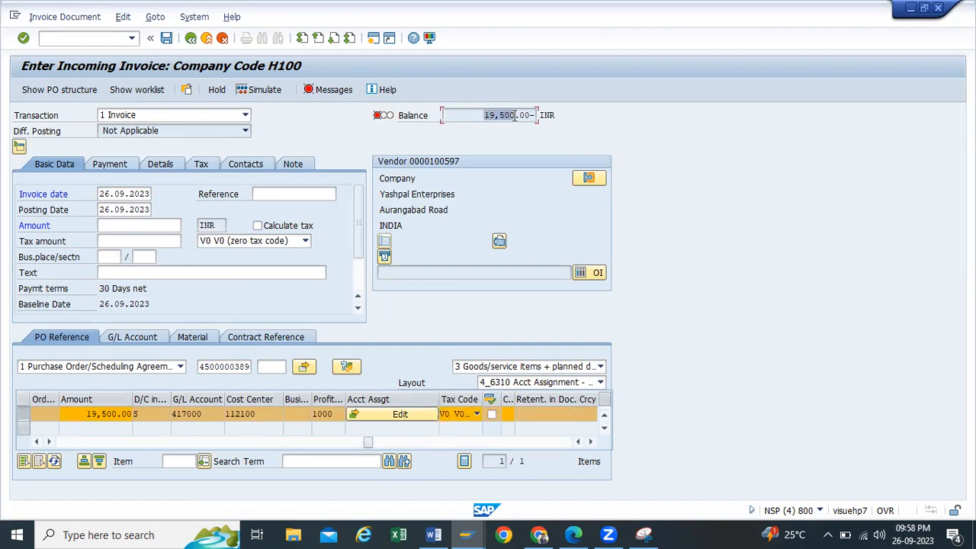
{"action": "left_click", "coordinate": [167, 226]}
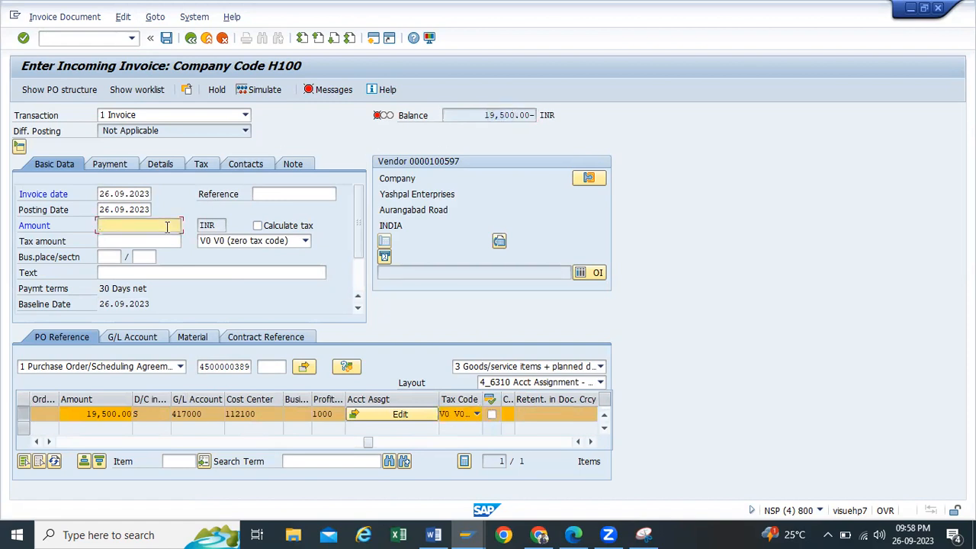
{"action": "type", "text": "19,500.00"}
{"action": "key", "text": "Return"}
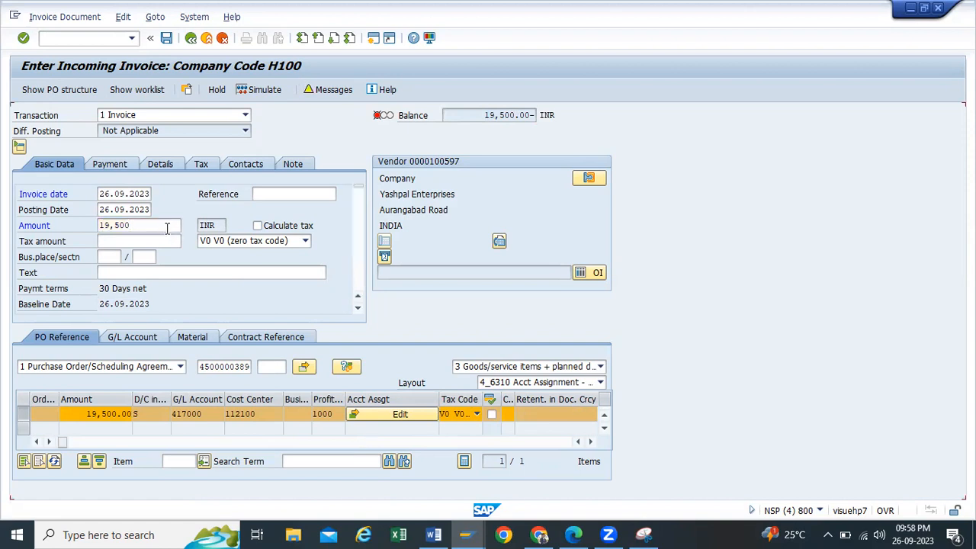
Step: Simulate the invoice entries, post it as document 7224, and leave the invoice screen
{"action": "left_click", "coordinate": [262, 90]}
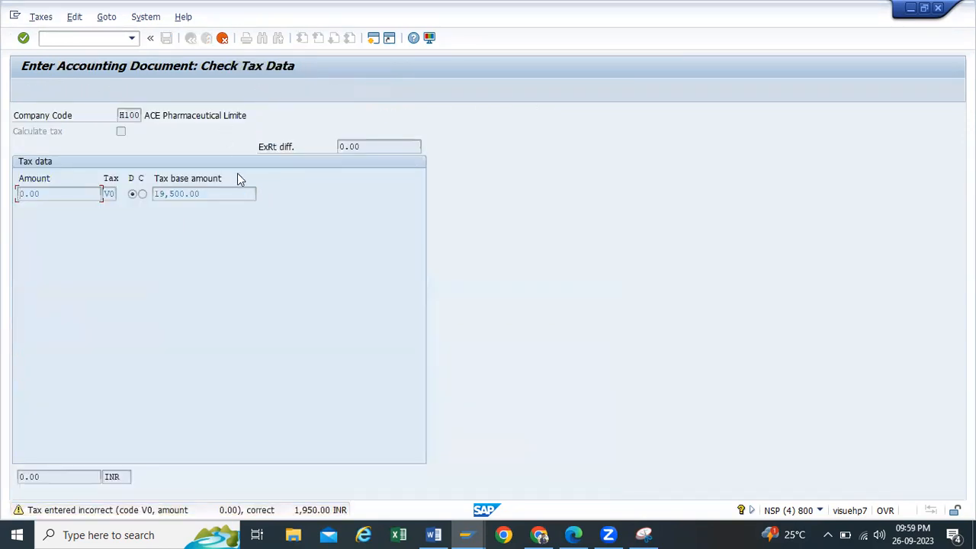
{"action": "key", "text": "Return"}
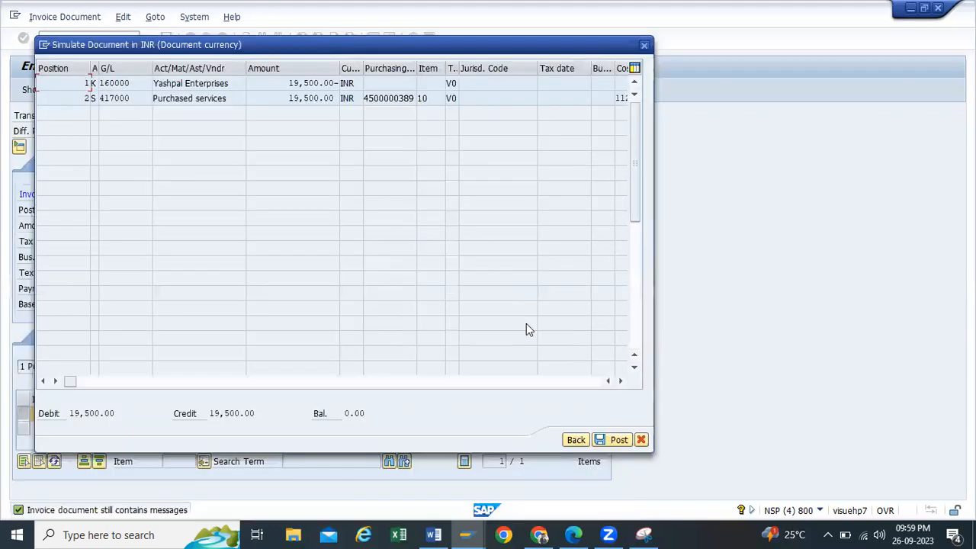
{"action": "left_click", "coordinate": [624, 440]}
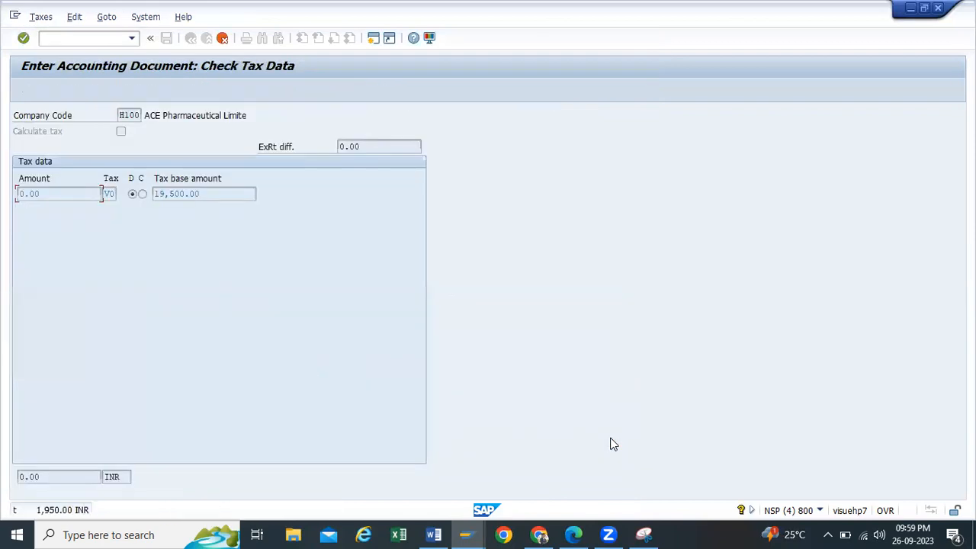
{"action": "key", "text": "Return"}
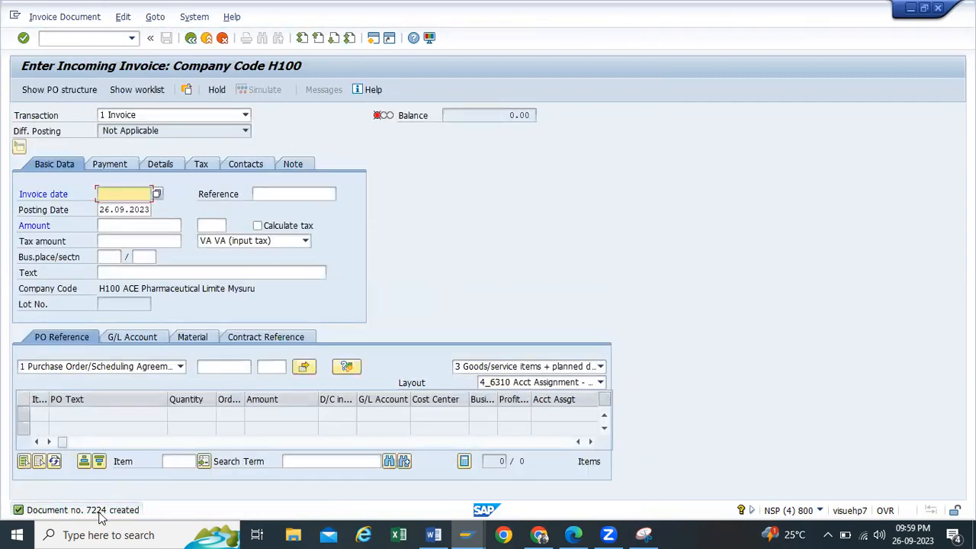
{"action": "left_click", "coordinate": [193, 38]}
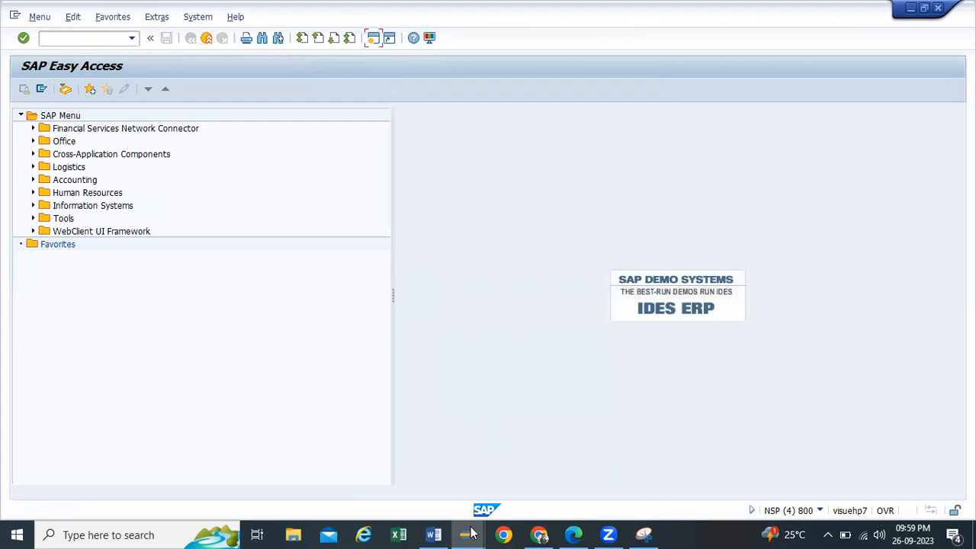
Step: Close three redundant SAP Easy Access windows and rerun the ME2S planned/actual comparison
{"action": "mouse_move", "coordinate": [470, 534]}
{"action": "left_click", "coordinate": [420, 422]}
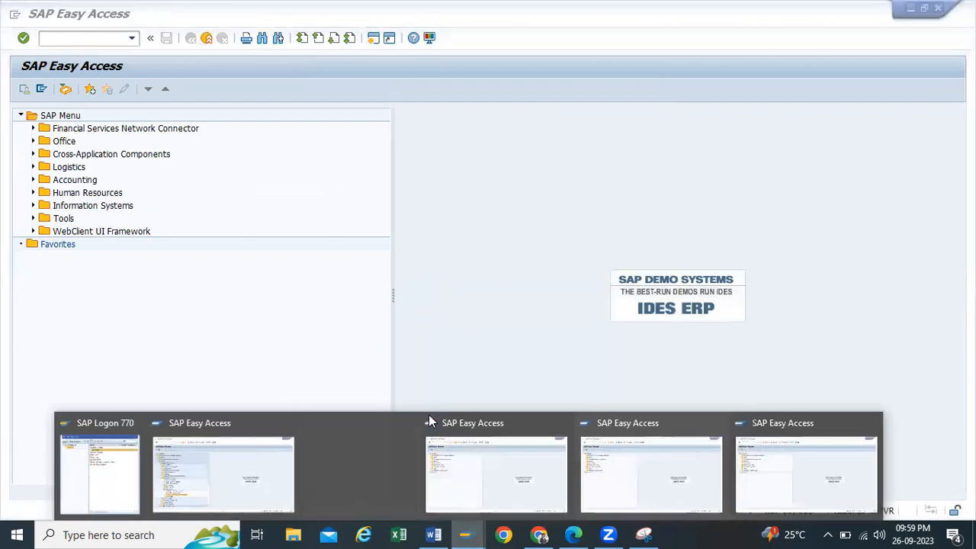
{"action": "left_click", "coordinate": [503, 422]}
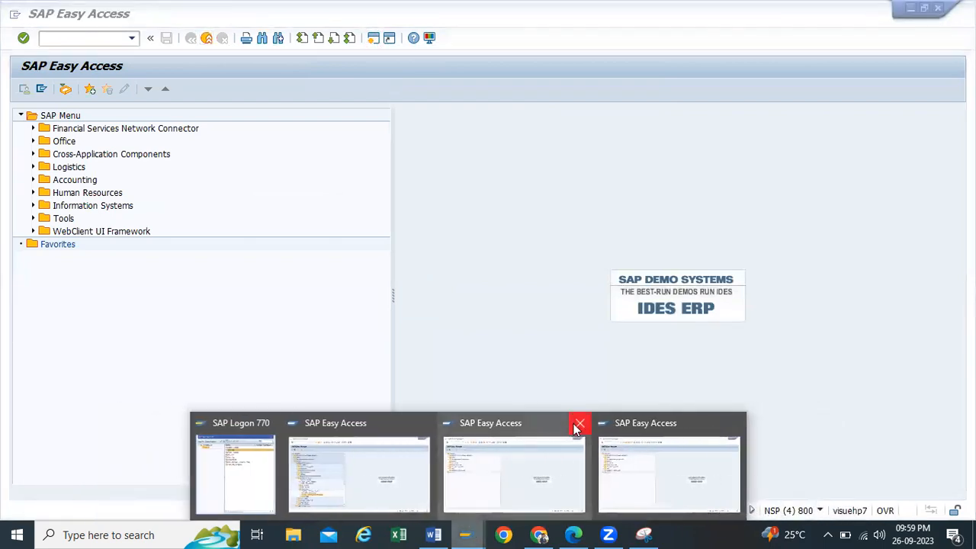
{"action": "left_click", "coordinate": [579, 424]}
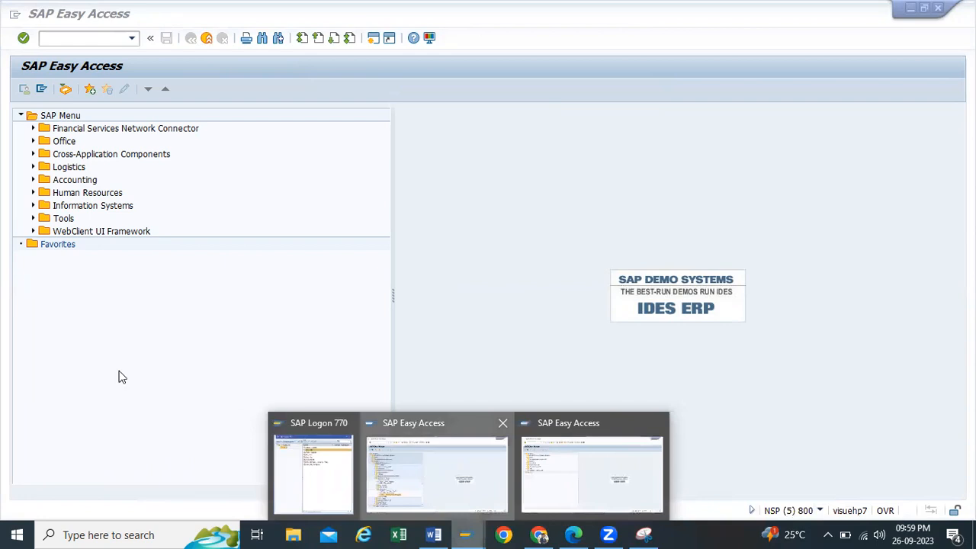
{"action": "double_click", "coordinate": [114, 396]}
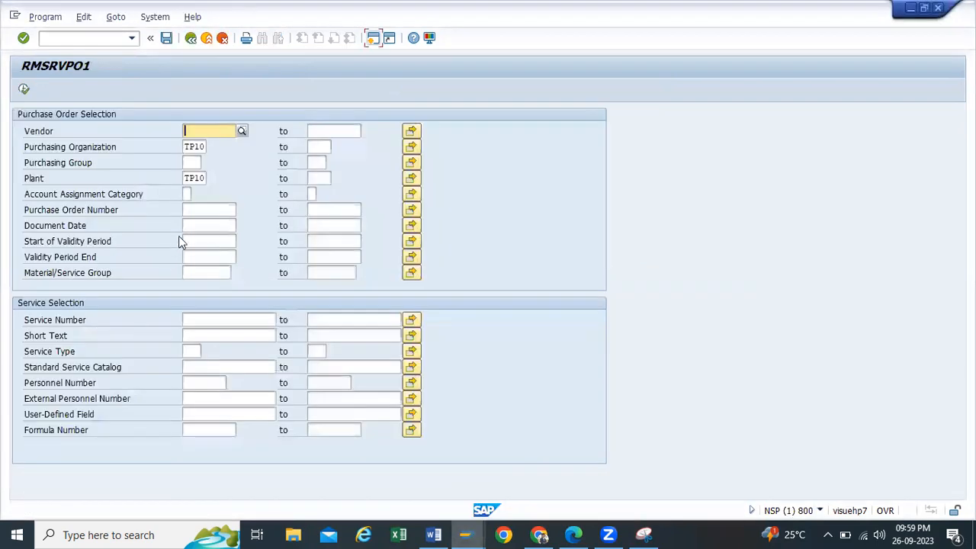
{"action": "left_click", "coordinate": [24, 89]}
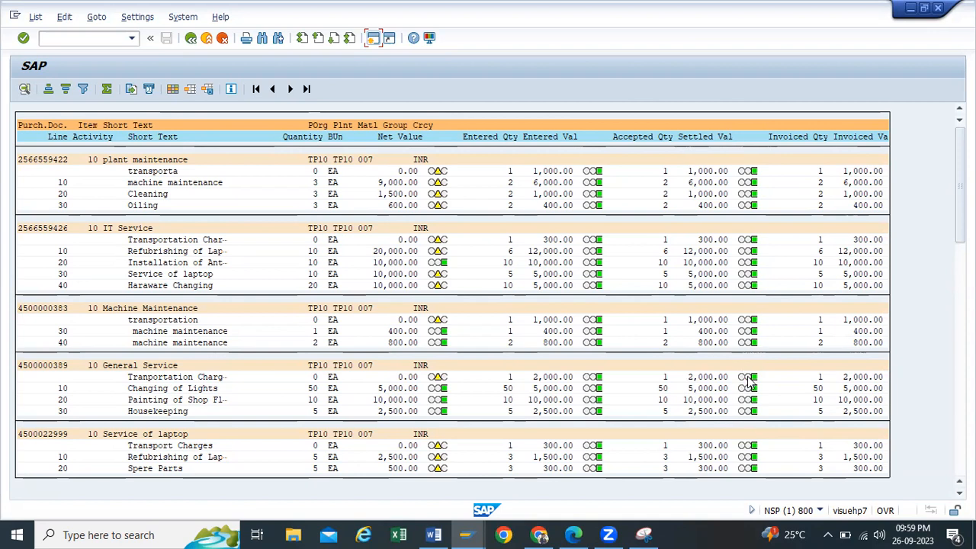
{"action": "scroll", "coordinate": [665, 358], "scroll_direction": "down", "scroll_amount": 1}
{"action": "scroll", "coordinate": [663, 369], "scroll_direction": "down", "scroll_amount": 4}
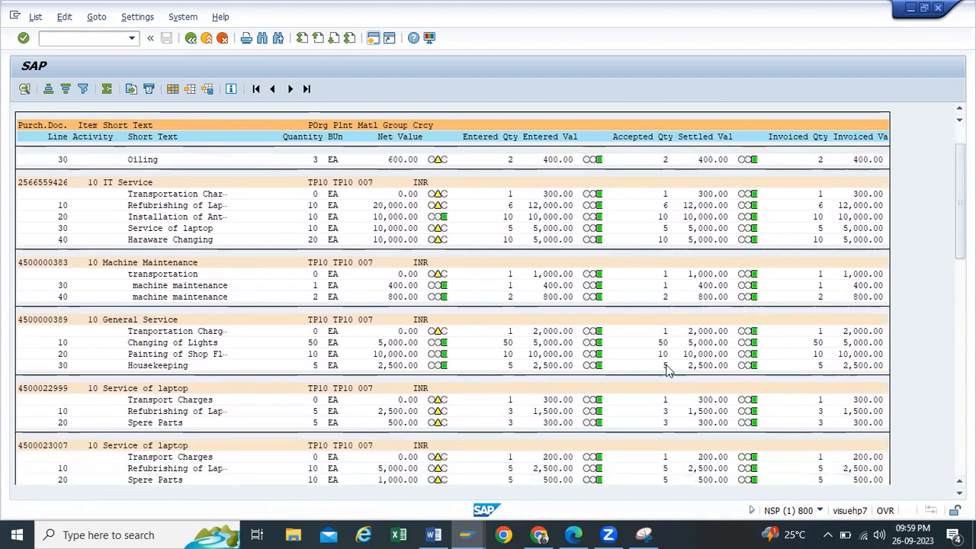
{"action": "scroll", "coordinate": [660, 373], "scroll_direction": "down", "scroll_amount": 2}
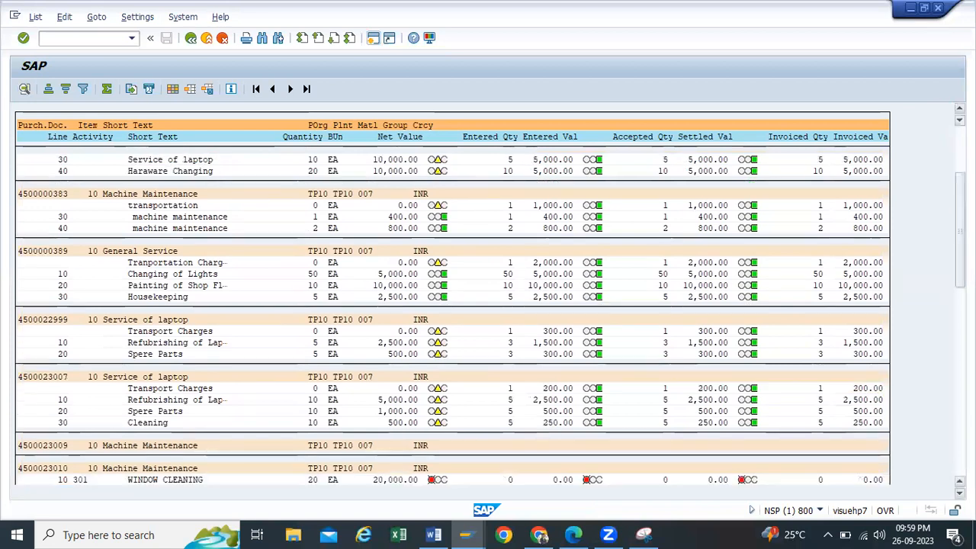
{"action": "scroll", "coordinate": [638, 363], "scroll_direction": "down", "scroll_amount": 10}
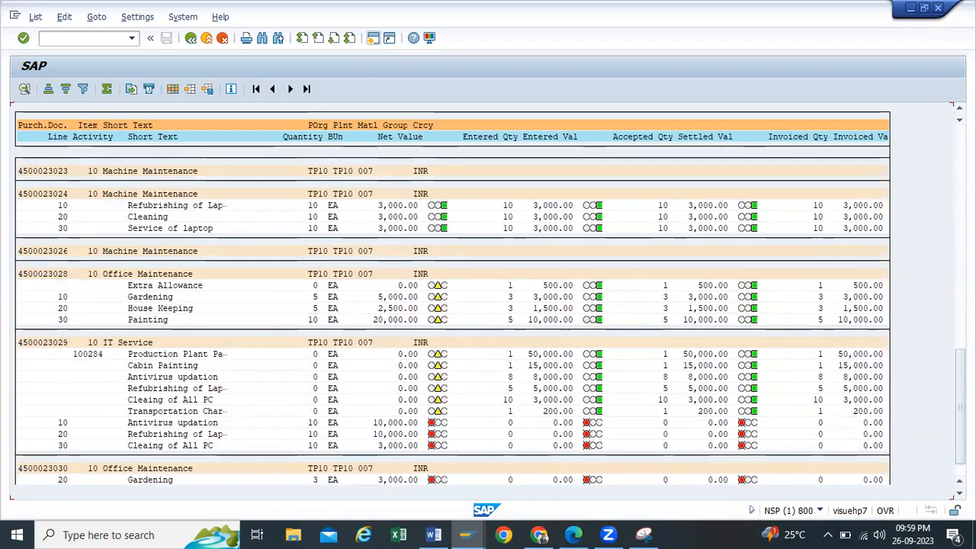
{"action": "left_click_drag", "start_coordinate": [960, 408], "coordinate": [960, 186]}
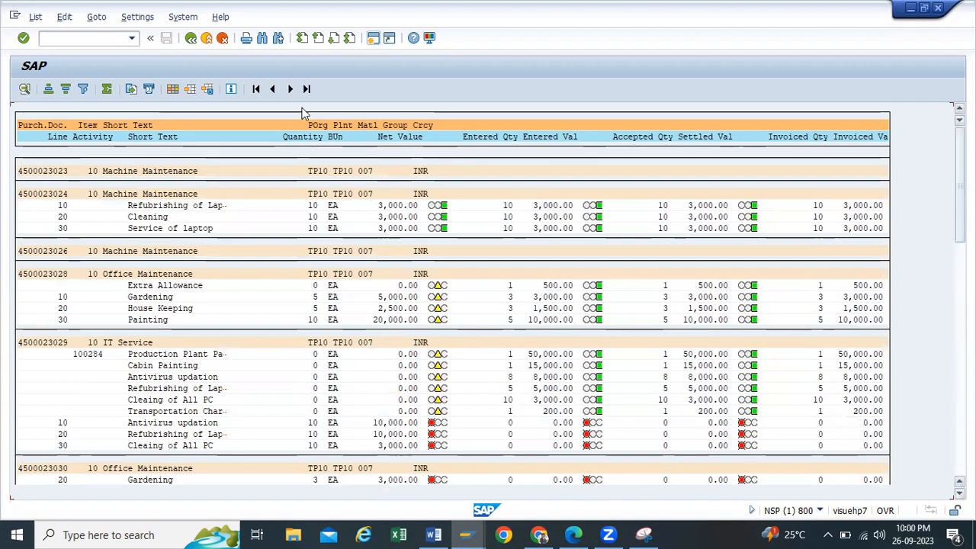
Step: Back out to SAP Easy Access and start ME23N to display the purchase order
{"action": "left_click", "coordinate": [191, 38]}
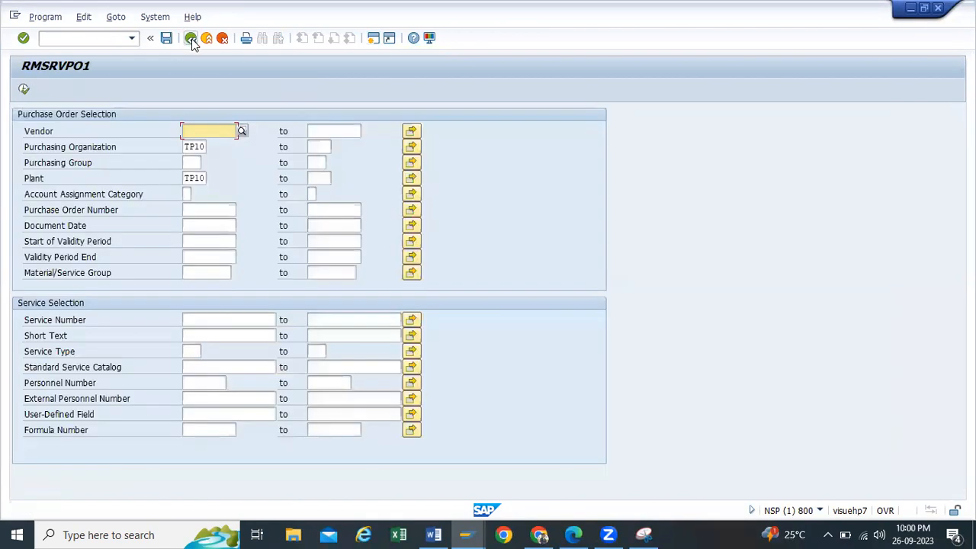
{"action": "left_click", "coordinate": [192, 39]}
{"action": "left_click", "coordinate": [131, 40]}
{"action": "left_click", "coordinate": [83, 38]}
{"action": "type", "text": "me"}
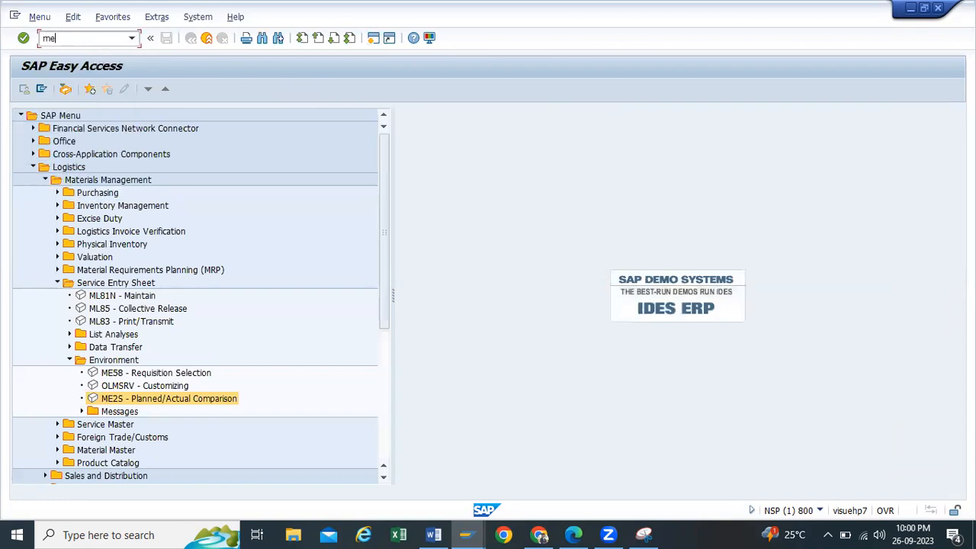
{"action": "type", "text": "23n"}
{"action": "key", "text": "Return"}
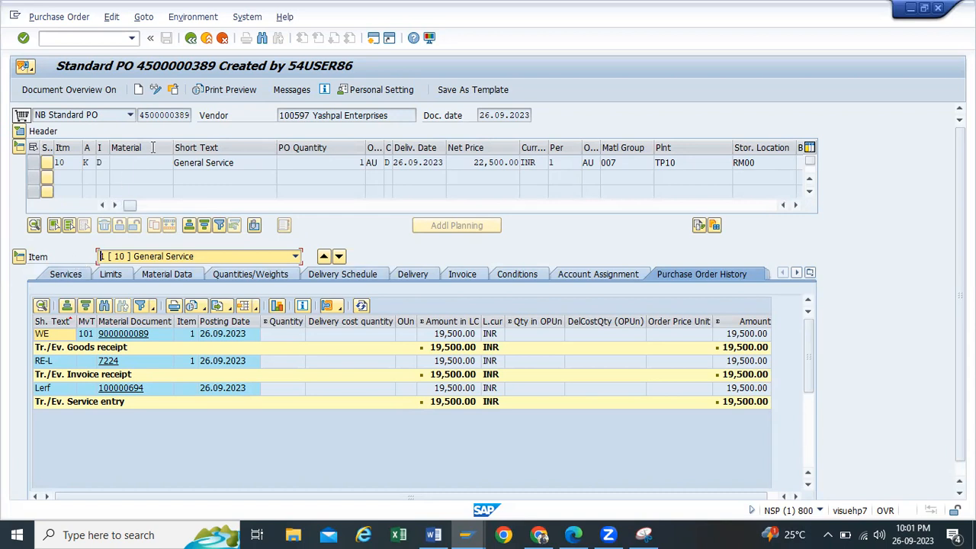
{"action": "left_click", "coordinate": [68, 272]}
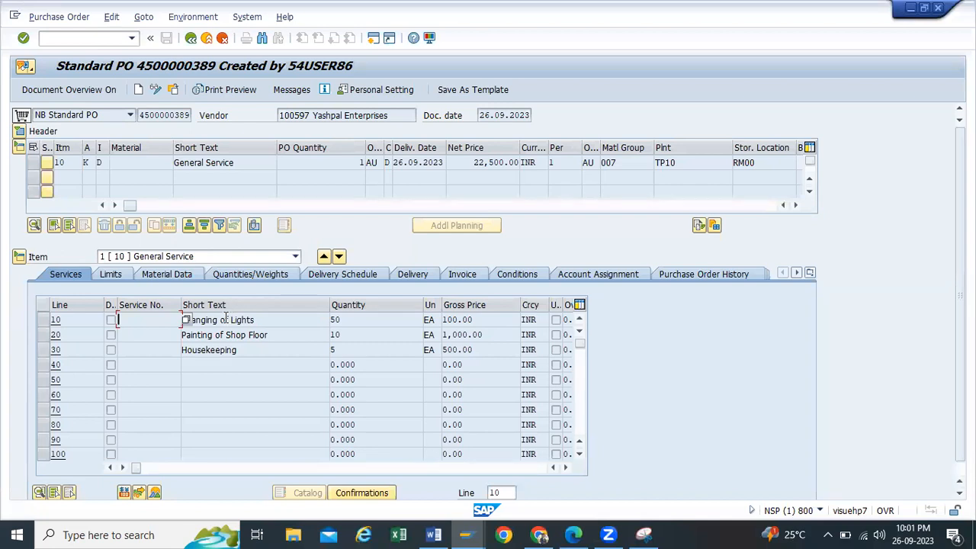
{"action": "left_click", "coordinate": [190, 40]}
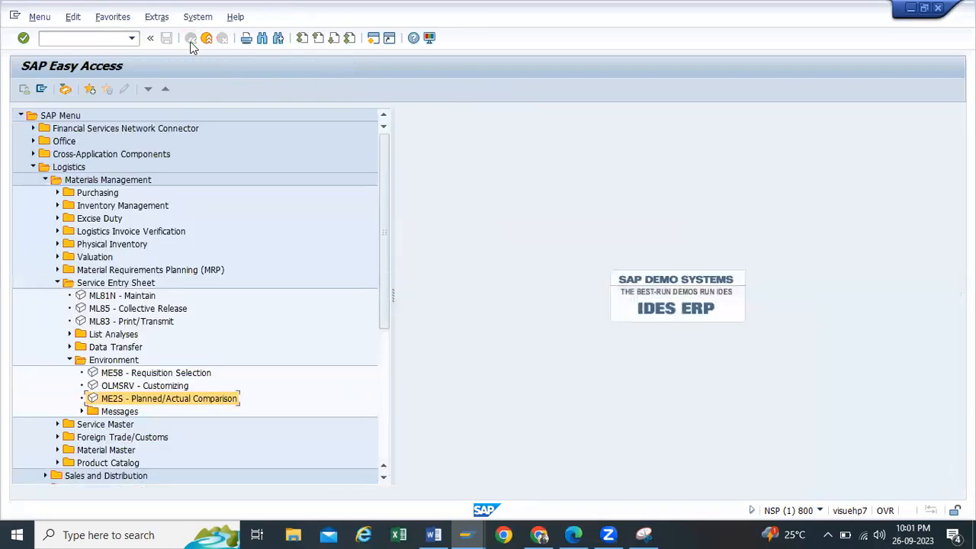
{"action": "left_click", "coordinate": [70, 361]}
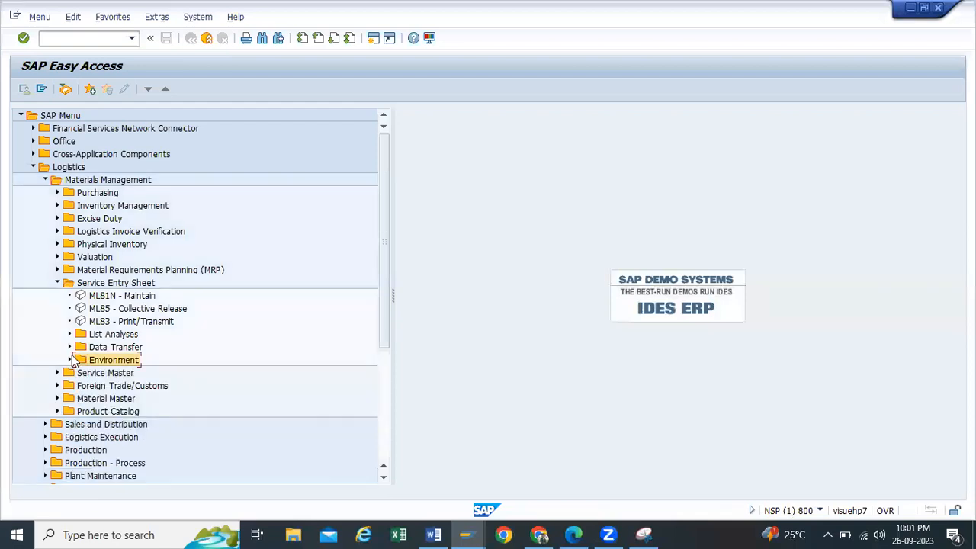